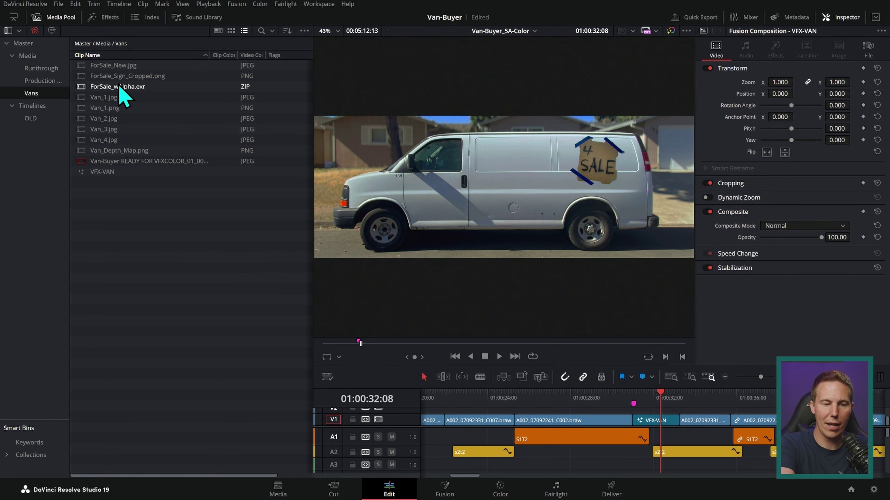
# Preview the still photos in the Vans bin, from Van_1.jpg through Van_4.jpg, to compare the candidate vans.
pyautogui.click(82, 100)
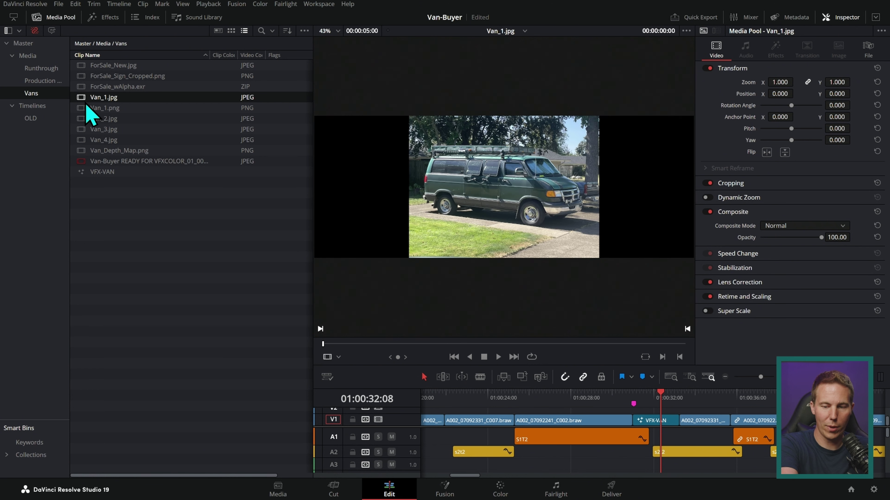
pyautogui.click(123, 108)
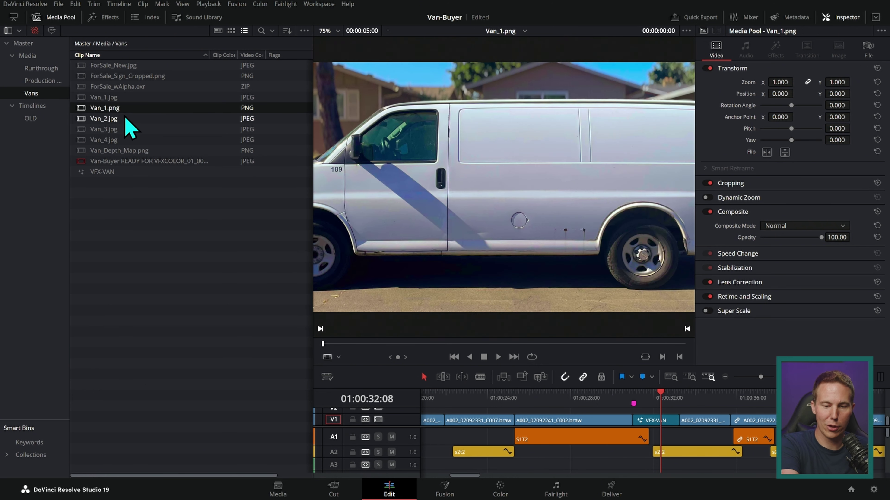
pyautogui.click(125, 119)
pyautogui.click(127, 131)
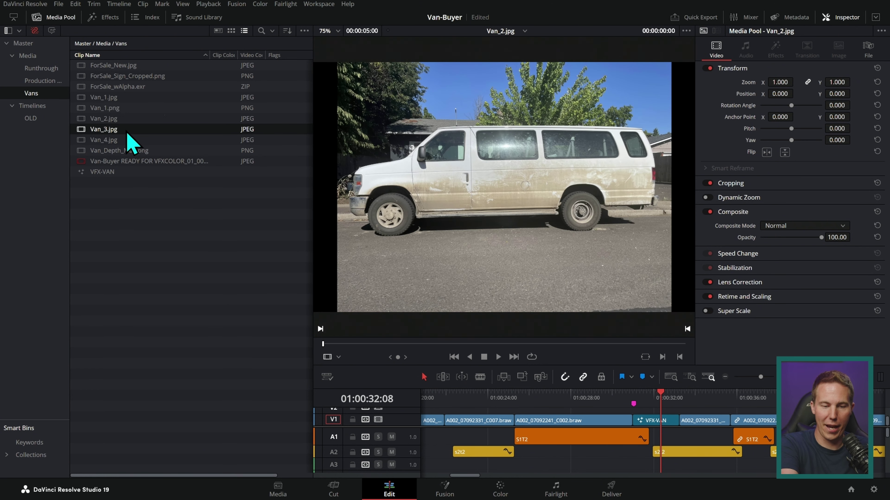
pyautogui.click(132, 143)
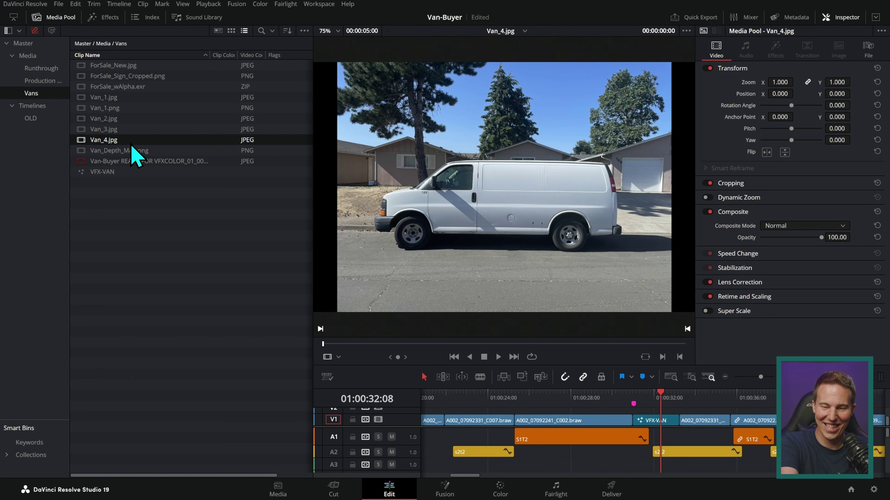
pyautogui.click(130, 121)
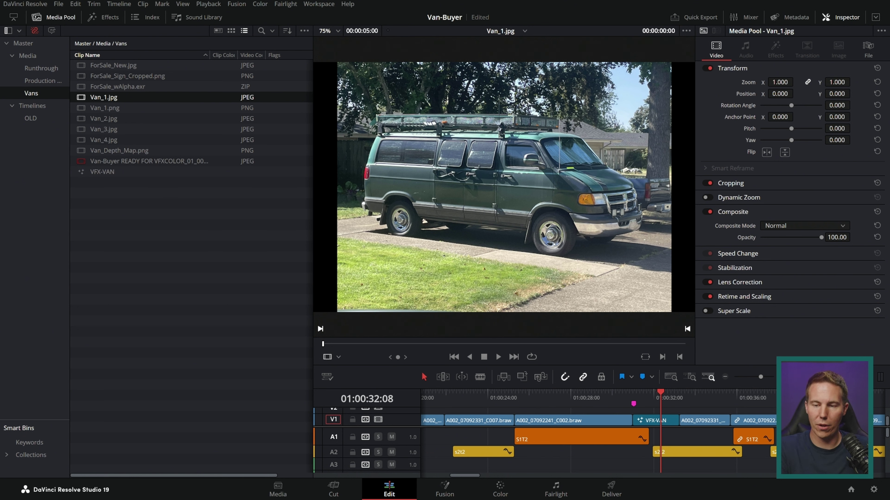
pyautogui.moveTo(570, 119)
pyautogui.mouseDown()
pyautogui.moveTo(343, 119)
pyautogui.moveTo(392, 76)
pyautogui.moveTo(602, 71)
pyautogui.mouseUp()
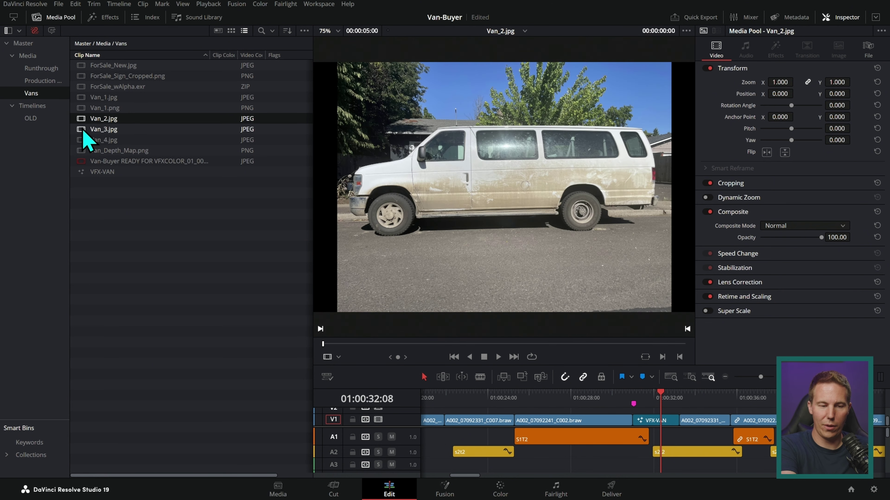
pyautogui.click(84, 131)
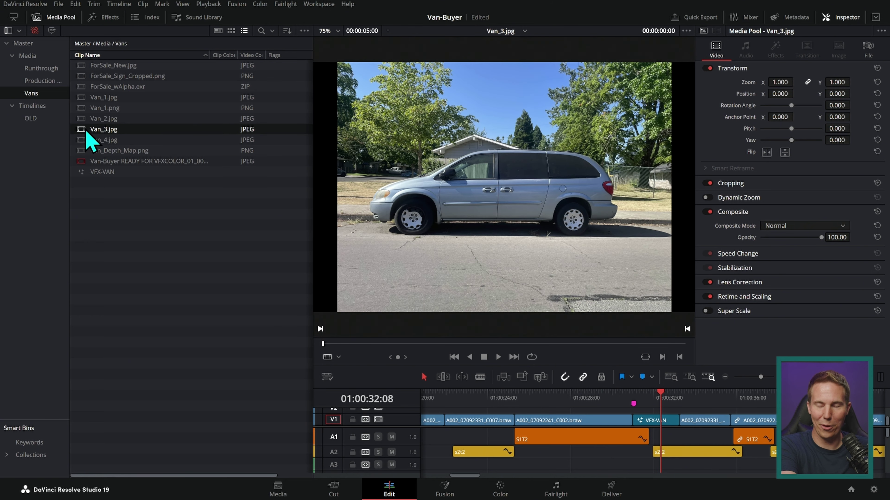
pyautogui.click(92, 140)
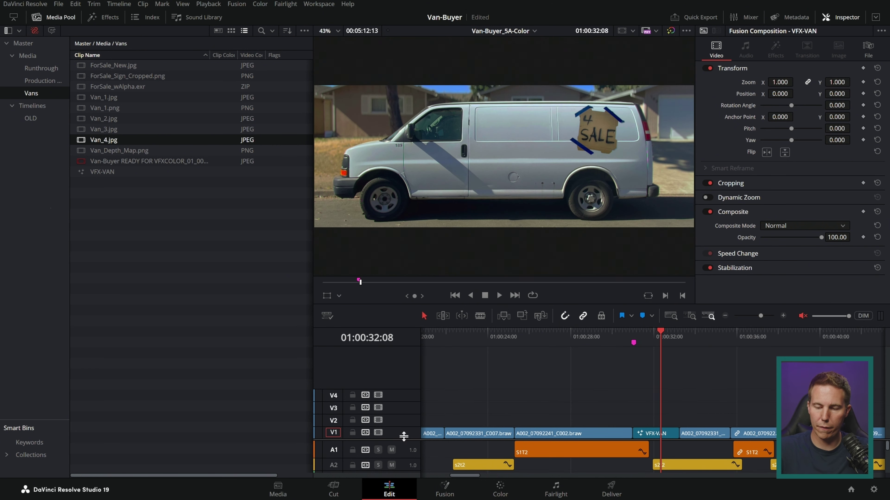
# Place the Van_4.jpg still on video track V3 above the VFX-VAN clip in the timeline.
pyautogui.moveTo(403, 437); pyautogui.dragTo(403, 434)
pyautogui.click(212, 225)
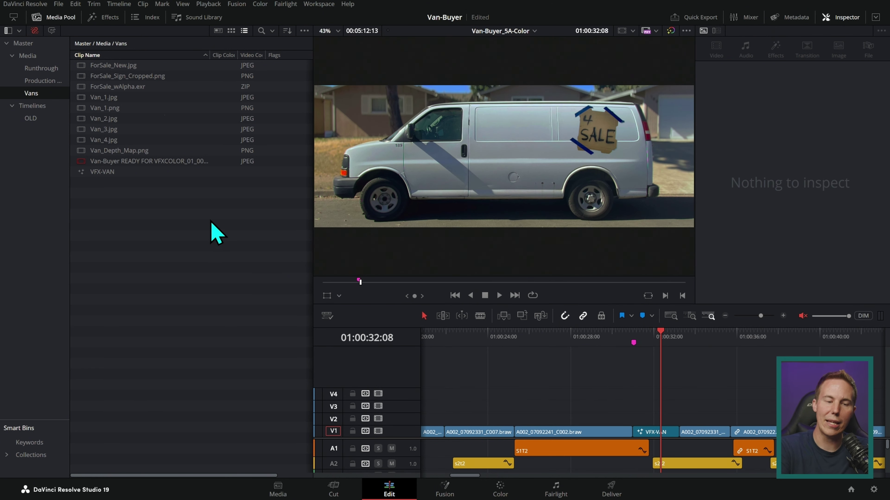
pyautogui.doubleClick(126, 98)
pyautogui.doubleClick(125, 140)
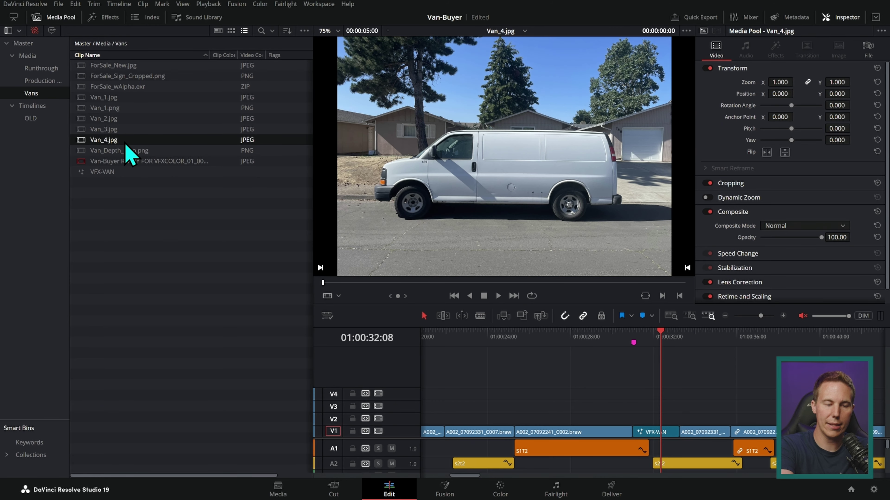
pyautogui.moveTo(90, 141); pyautogui.dragTo(627, 411)
# Scale the Van_4.jpg clip to a zoom of 2.080 and set its Y position to 191 so the van fills the frame.
pyautogui.click(649, 338)
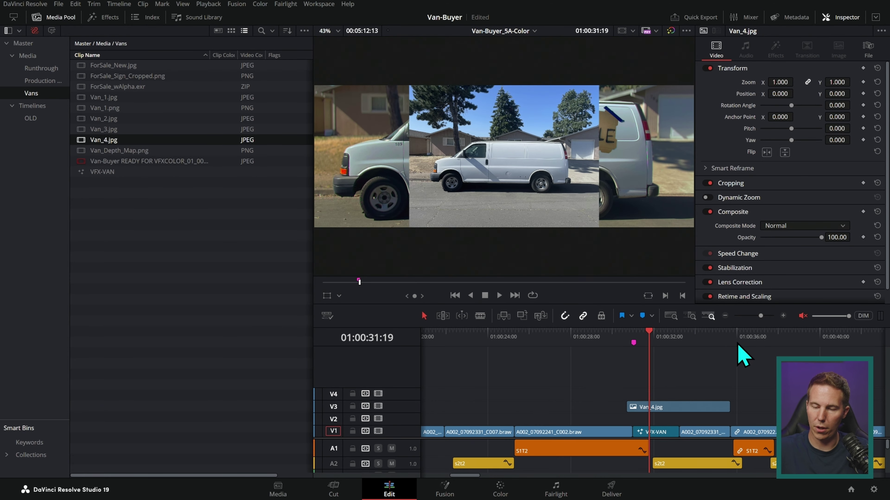
pyautogui.click(685, 402)
pyautogui.moveTo(780, 82); pyautogui.dragTo(814, 82)
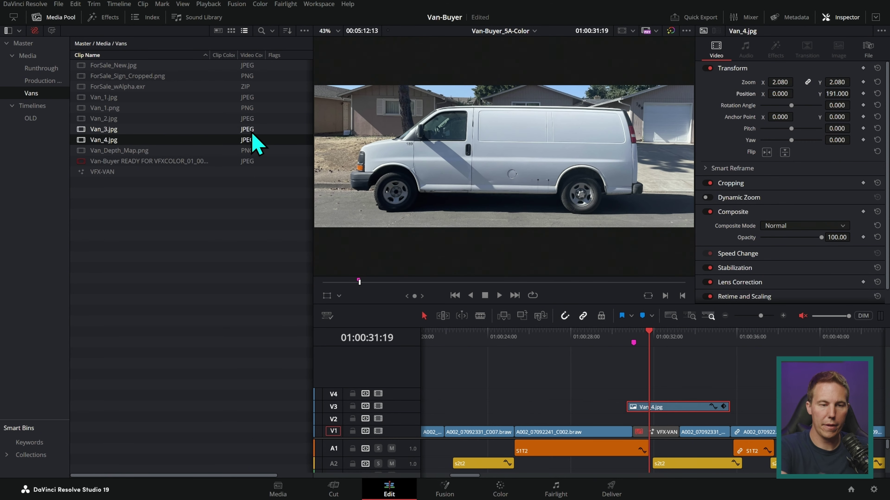
# Find the Camera Shake effect in the Open FX library and apply it to the Van_4.jpg clip.
pyautogui.click(105, 17)
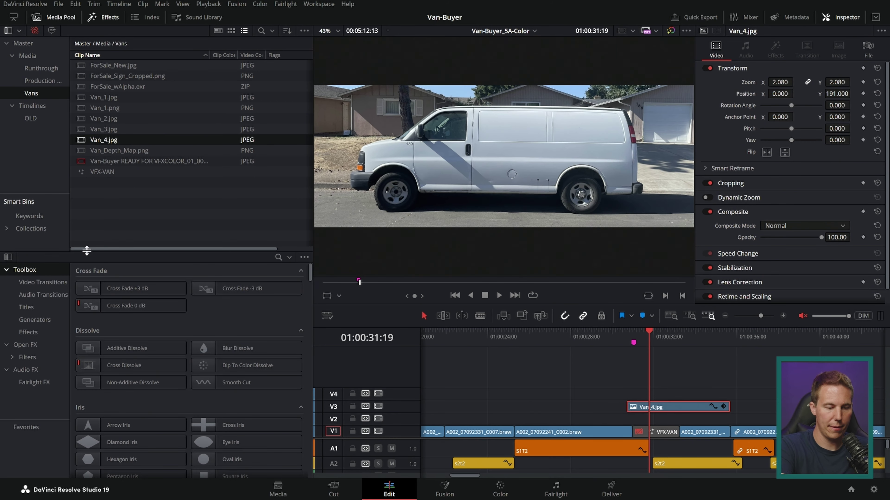
pyautogui.click(58, 345)
pyautogui.click(278, 256)
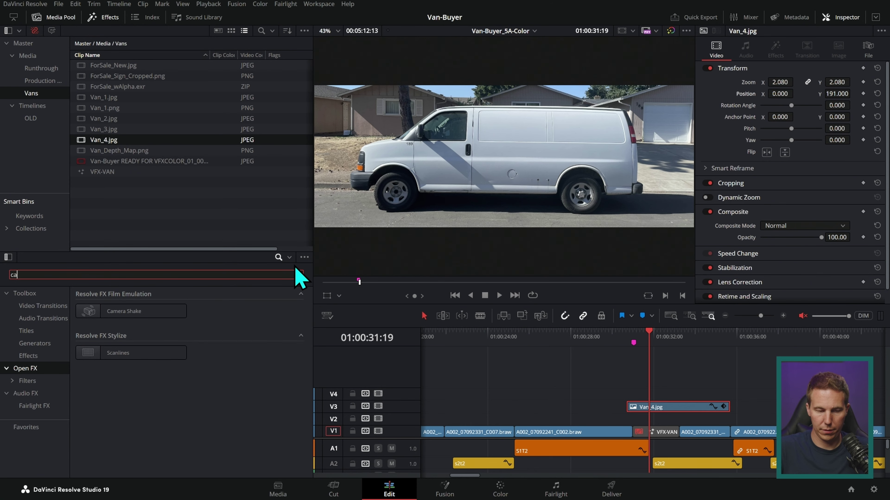
pyautogui.write('camer')
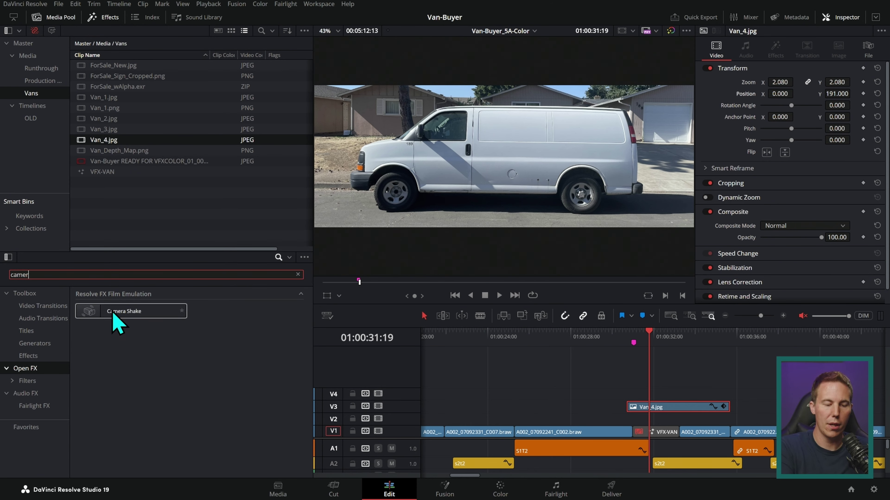
pyautogui.moveTo(121, 313); pyautogui.dragTo(657, 405)
# Play the Van_4.jpg clip to review the default camera shake motion.
pyautogui.click(627, 339)
pyautogui.press('space')
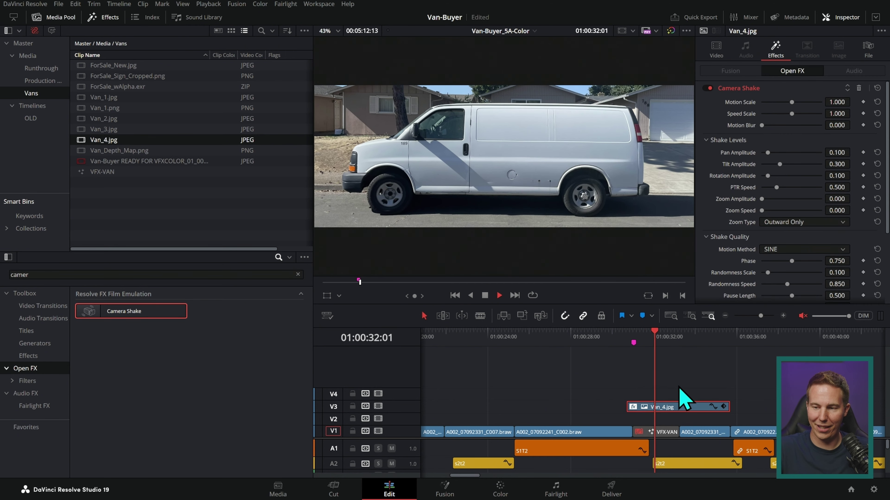
pyautogui.press('space')
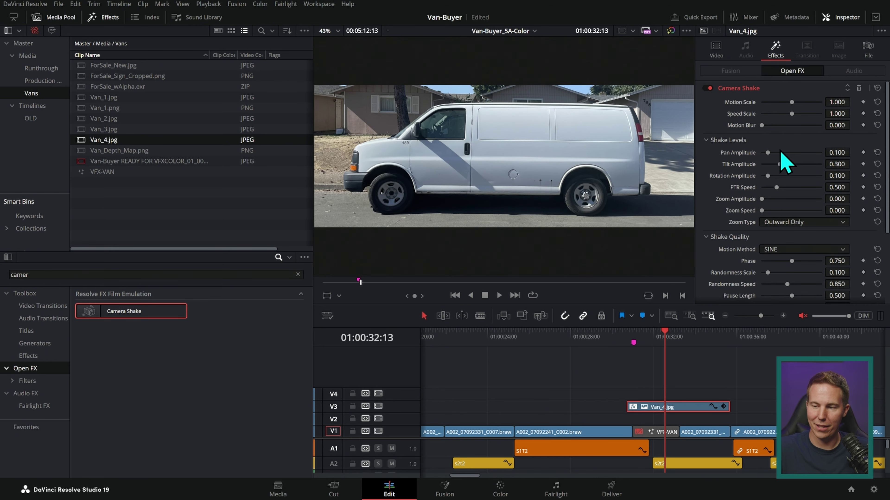
# Set Camera Shake's Motion Scale to 0.388 and Speed Scale to 0.496, and play the van clip to check the motion.
pyautogui.moveTo(792, 113); pyautogui.dragTo(772, 102)
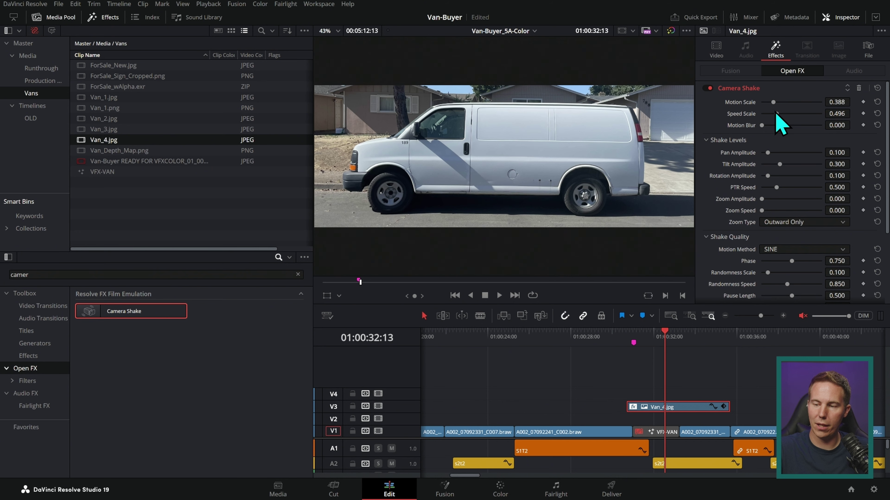
pyautogui.click(636, 336)
pyautogui.press('space')
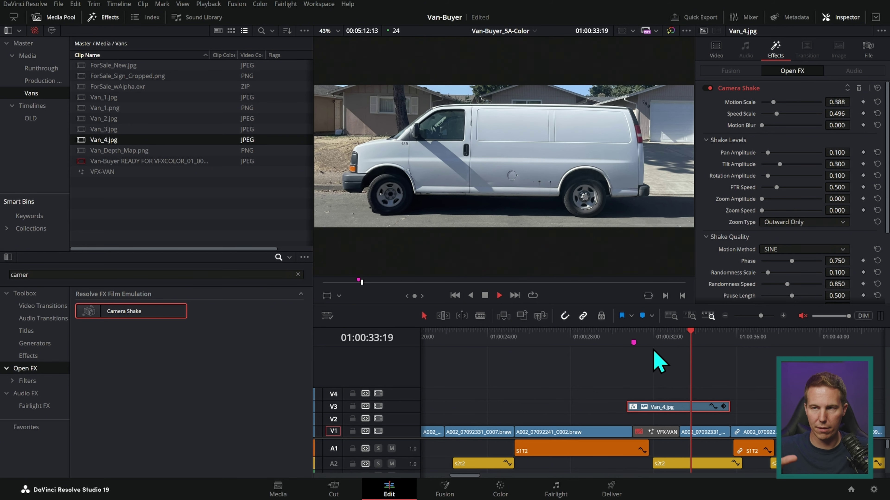
pyautogui.press('space')
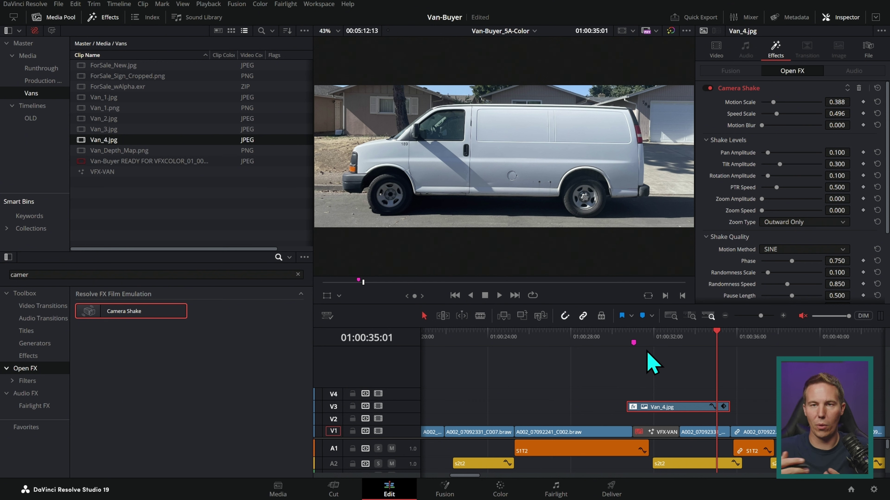
# Play the A002_07092241_C002.braw dialogue shot and the van still alternately to compare how well they match.
pyautogui.moveTo(602, 352); pyautogui.dragTo(585, 326)
pyautogui.press('space')
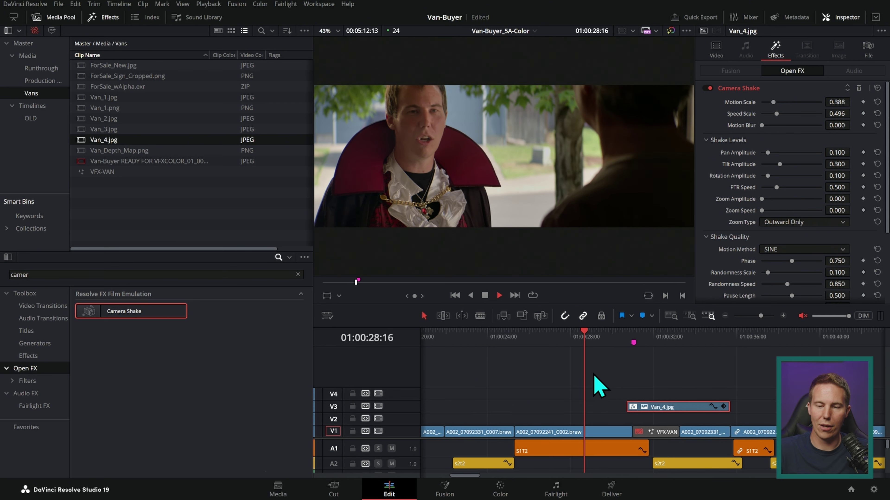
pyautogui.press('space')
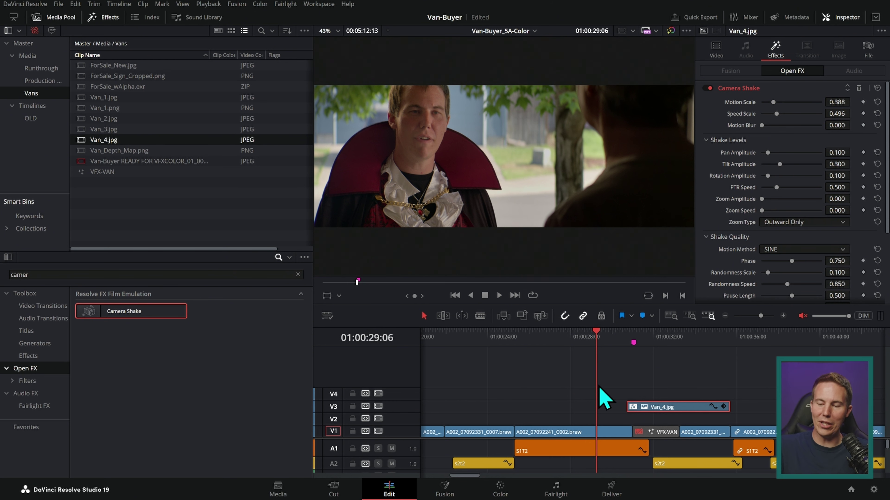
pyautogui.click(665, 339)
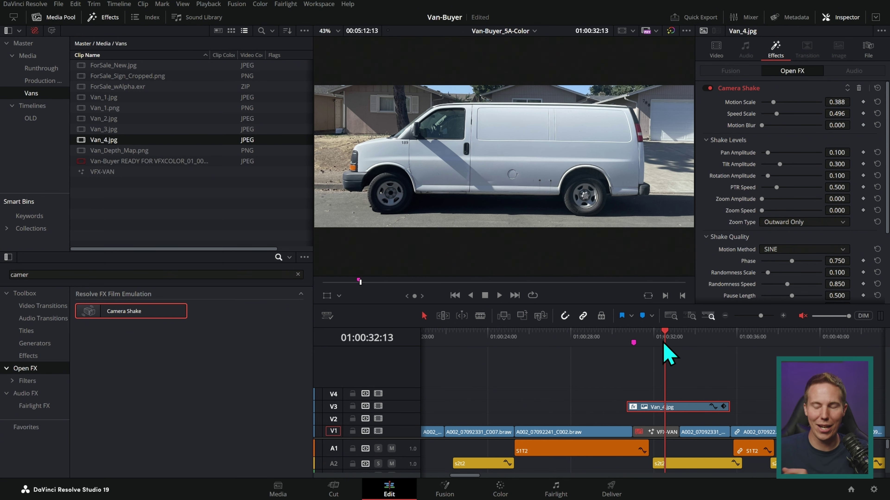
pyautogui.click(553, 339)
pyautogui.press('space')
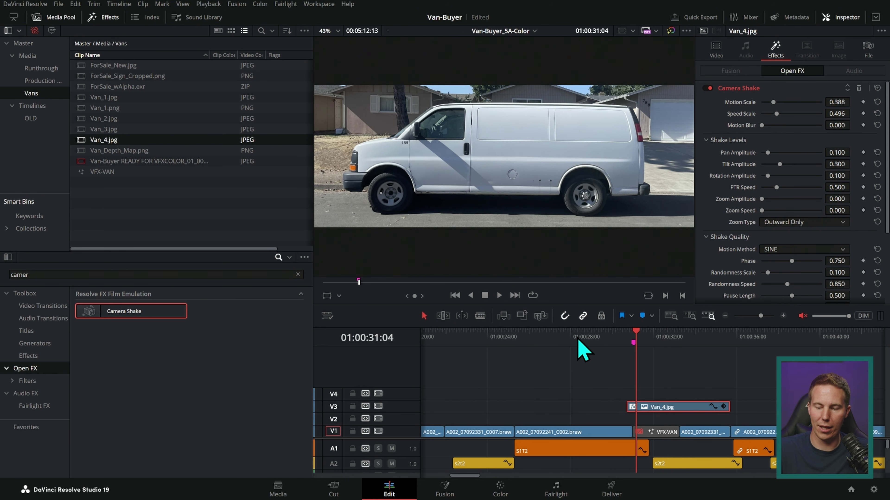
pyautogui.moveTo(541, 338); pyautogui.dragTo(528, 338)
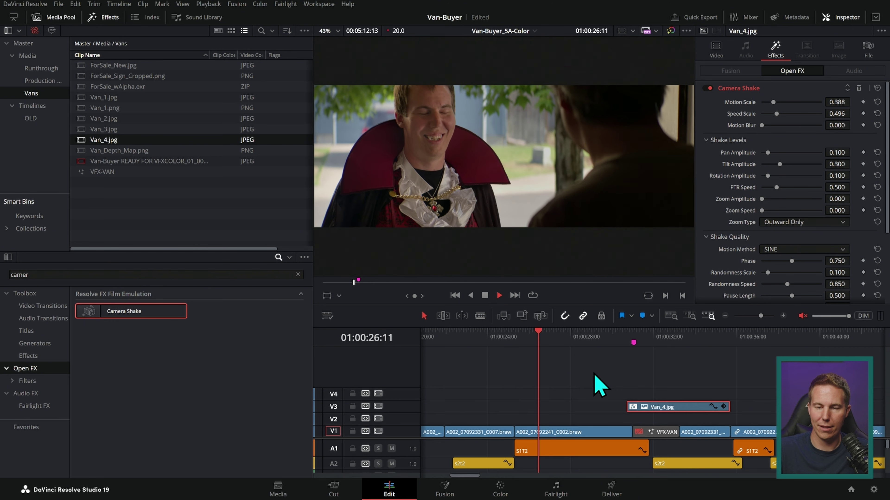
pyautogui.press('space')
pyautogui.click(606, 433)
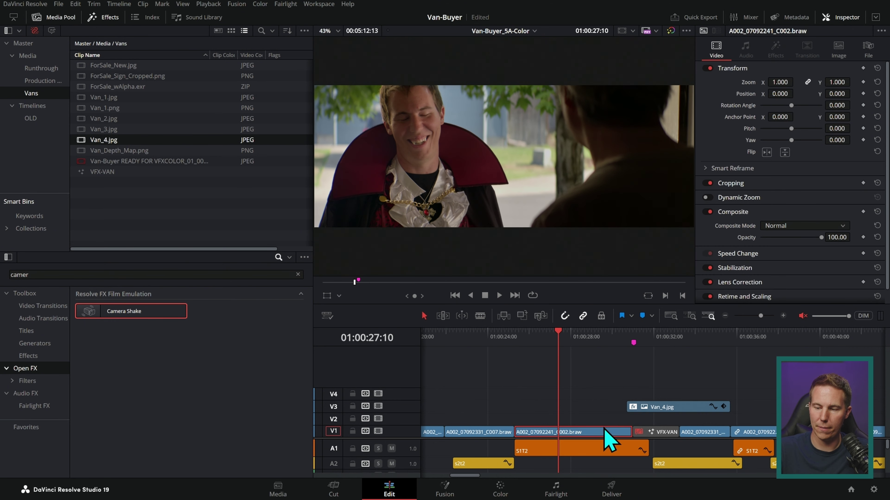
pyautogui.moveTo(618, 338); pyautogui.dragTo(657, 338)
pyautogui.press('space')
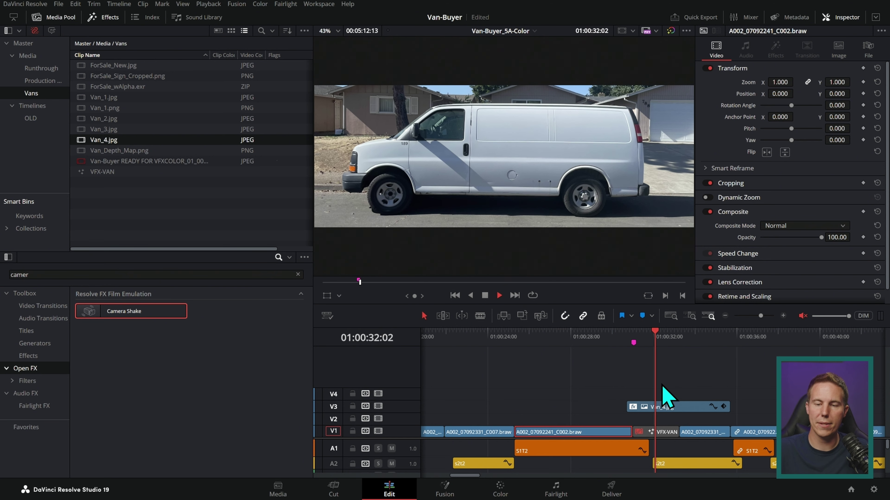
pyautogui.press('space')
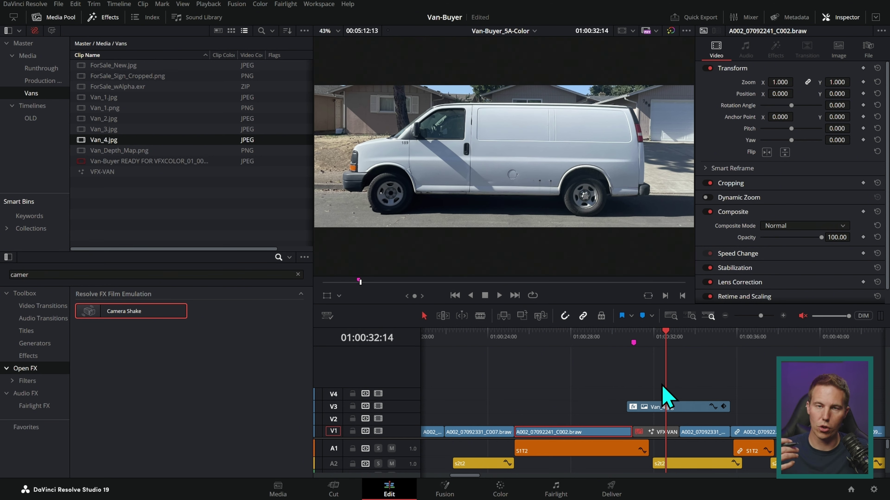
# Open the Van_4.jpg clip on the Color page, hide the still gallery and fit more of the image in the viewer.
pyautogui.click(664, 406)
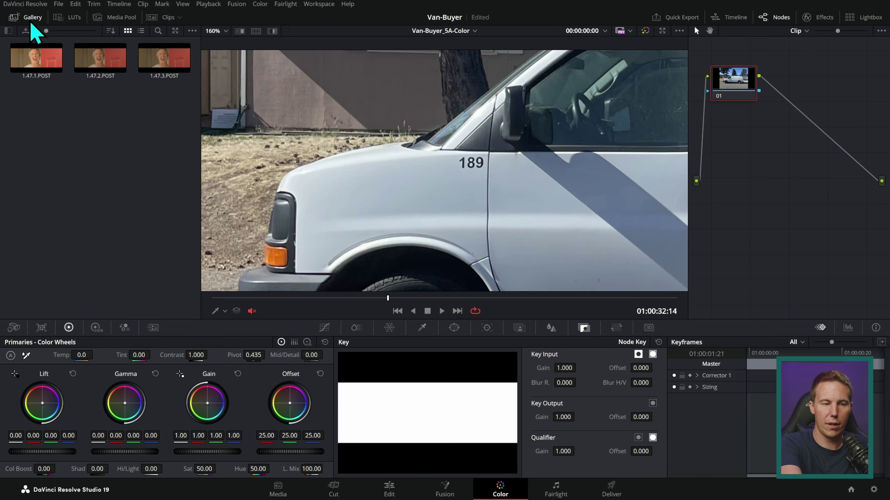
pyautogui.click(26, 18)
pyautogui.scroll(-2, 550, 204)
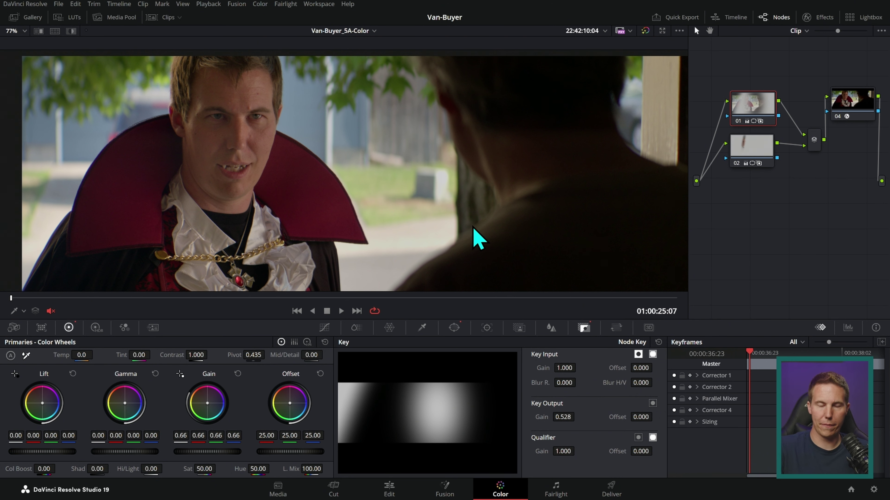
# Go from the dialogue shot to the van clip and examine its body panels, rooflines and trees up close for image quality.
pyautogui.press('Down')
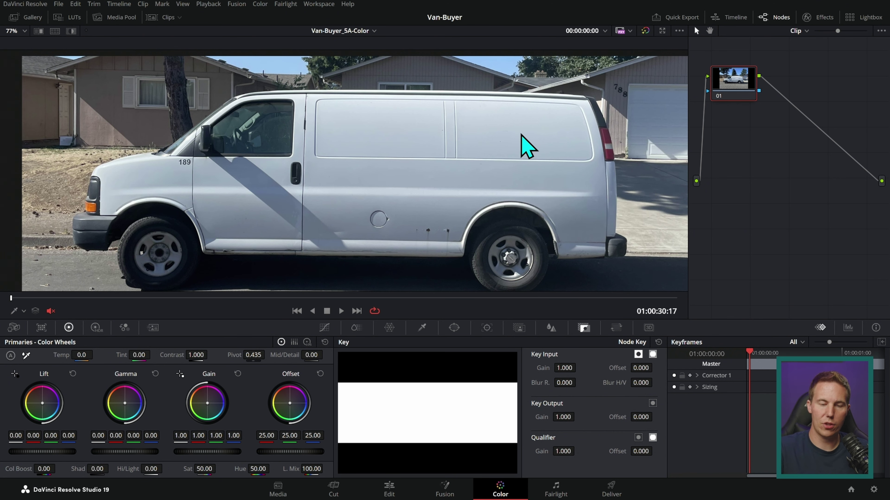
pyautogui.moveTo(585, 151); pyautogui.dragTo(563, 159)
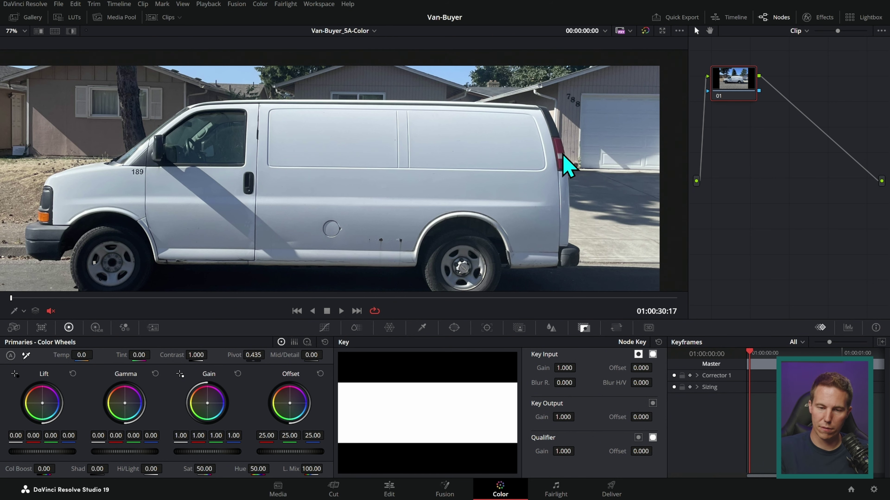
pyautogui.scroll(5, 591, 112)
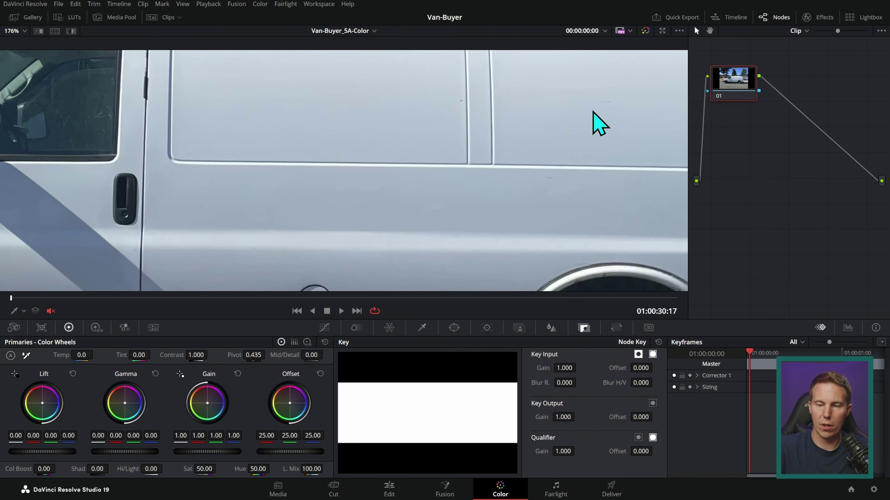
pyautogui.moveTo(518, 141); pyautogui.dragTo(315, 273)
pyautogui.moveTo(560, 141); pyautogui.dragTo(333, 270)
pyautogui.scroll(5, 333, 271)
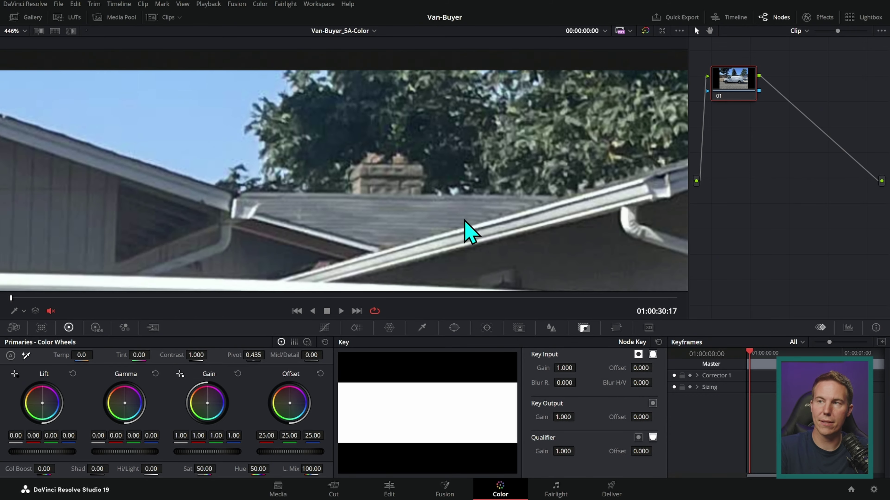
pyautogui.hotkey('shift', 'z')
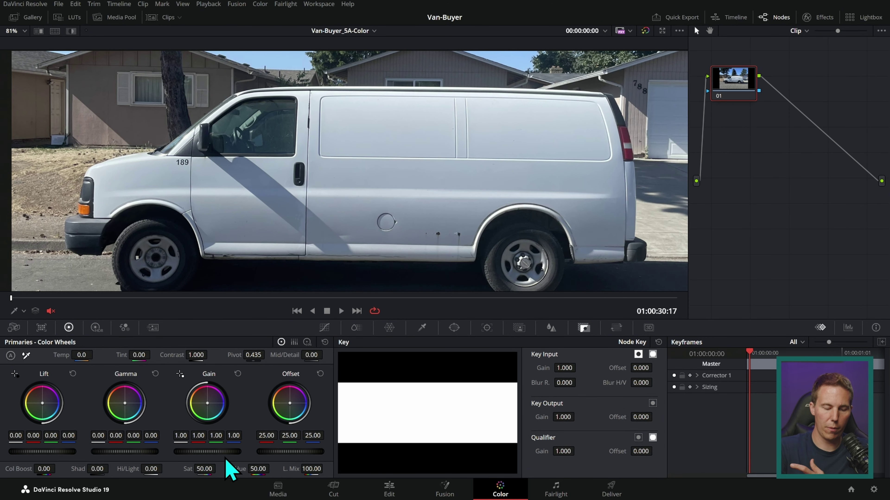
# Set Color Boost to 24 and Temp to 410 on the van clip, and inspect the roof and background up close.
pyautogui.moveTo(43, 469); pyautogui.dragTo(52, 468)
pyautogui.moveTo(81, 355); pyautogui.dragTo(95, 355)
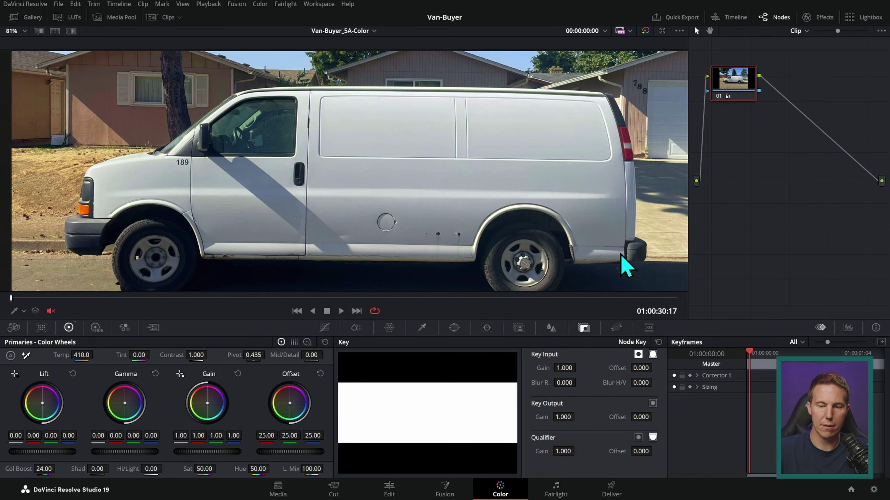
pyautogui.scroll(3, 629, 211)
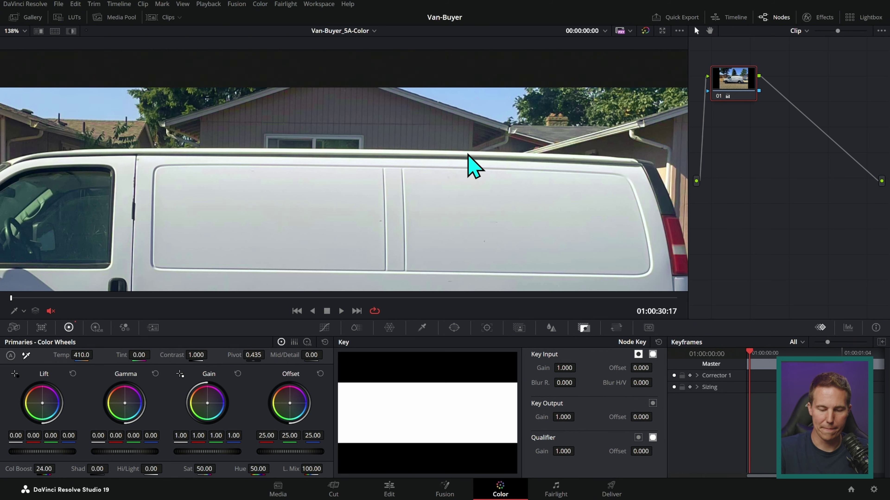
pyautogui.scroll(-4, 635, 191)
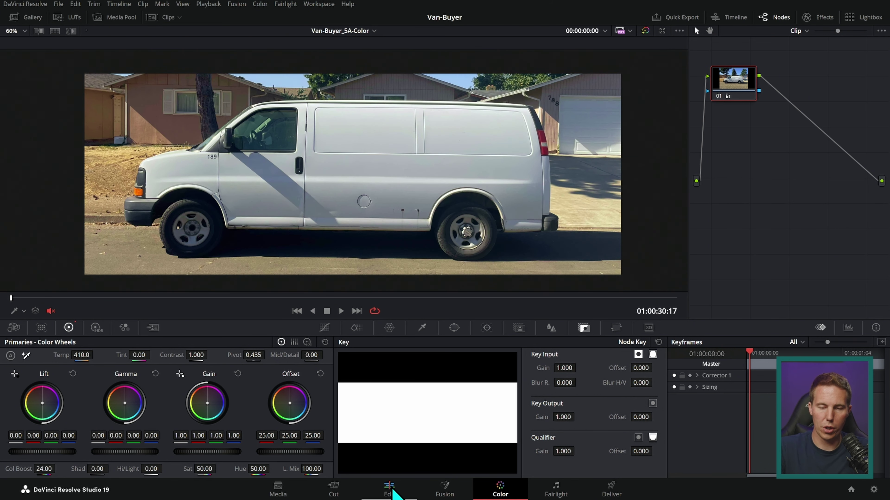
# Go to the Edit page and create a new Fusion composition clip named Van2 in the Master bin.
pyautogui.click(393, 491)
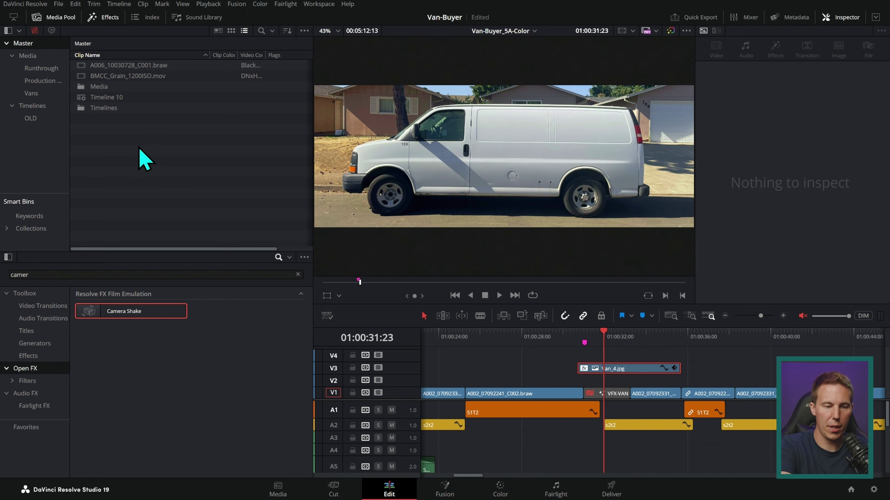
pyautogui.rightClick(139, 148)
pyautogui.click(210, 188)
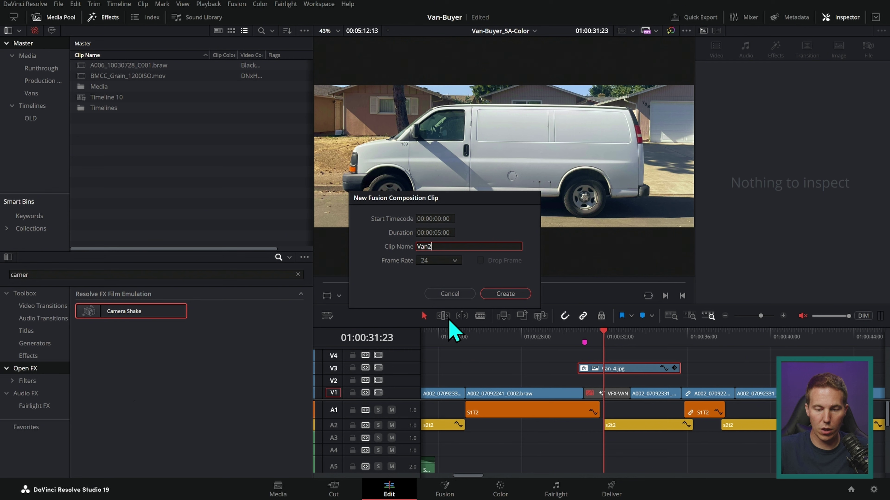
pyautogui.write('Van2')
pyautogui.press('Return')
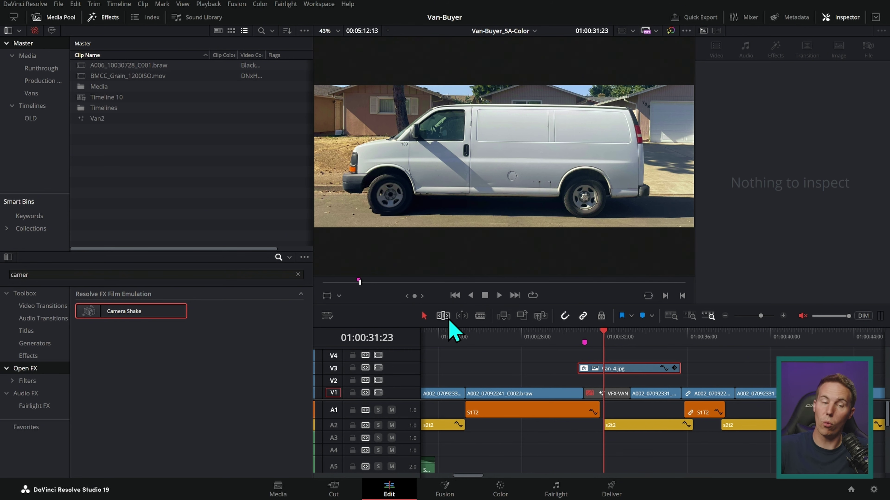
# Open the Van2 composition in Fusion and add a Background node connected to MediaOut1.
pyautogui.doubleClick(86, 119)
pyautogui.scroll(1, 521, 365)
pyautogui.moveTo(555, 363); pyautogui.dragTo(739, 351)
pyautogui.moveTo(182, 282); pyautogui.dragTo(570, 400)
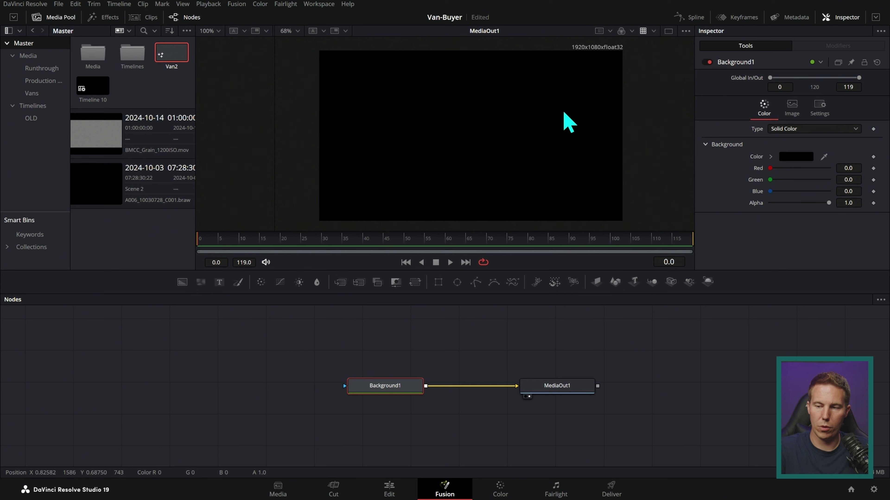
# Turn off Auto Resolution on Background1 and set its width to 3840 and height to 1440.
pyautogui.click(792, 106)
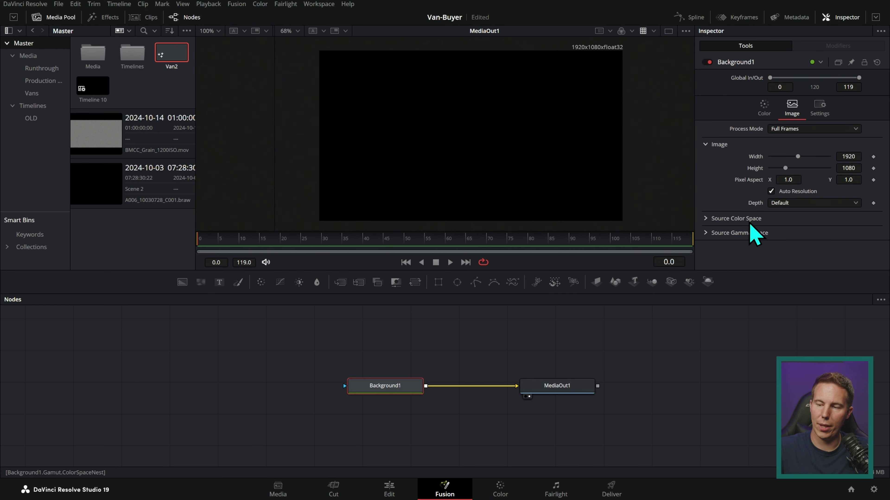
pyautogui.click(771, 191)
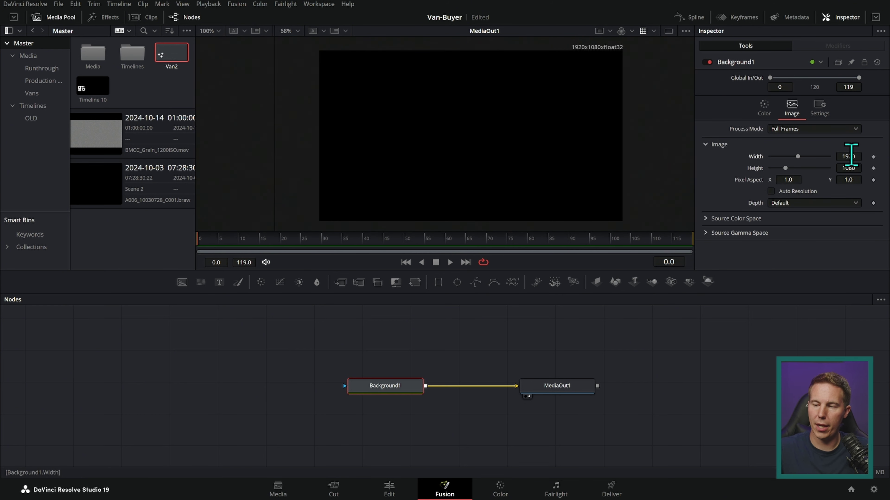
pyautogui.moveTo(851, 154); pyautogui.dragTo(846, 154)
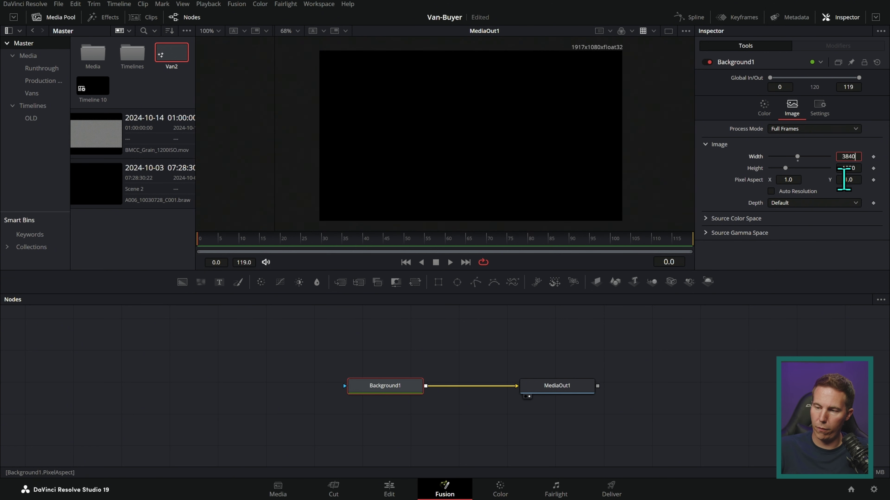
pyautogui.press('Tab')
pyautogui.write('1440')
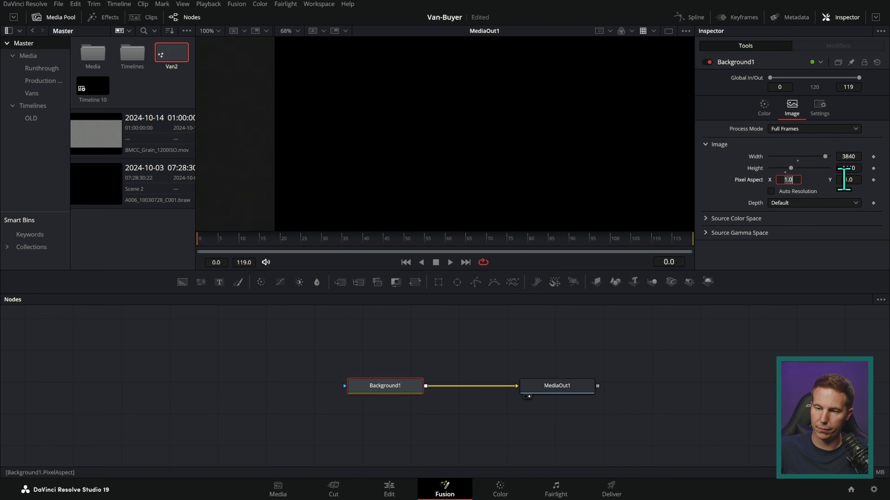
pyautogui.press('Return')
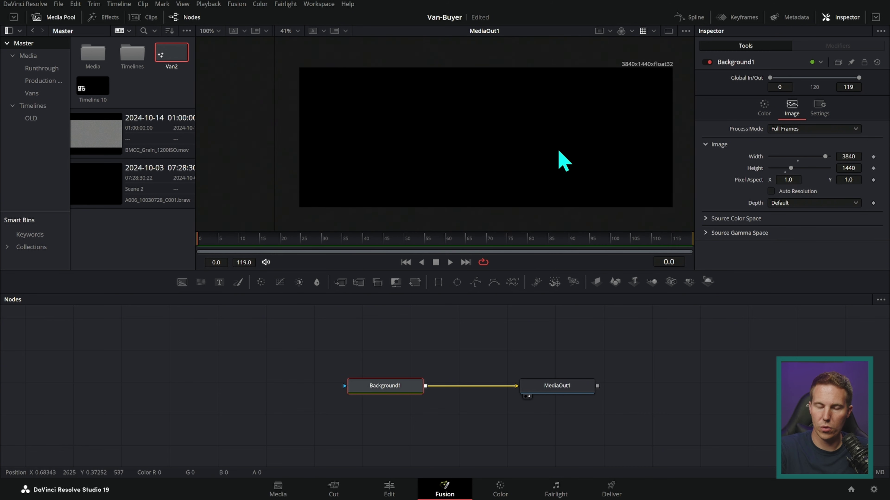
# Spread Background1 and MediaOut1 apart and merge Van_4.jpg from the Vans bin over the background.
pyautogui.moveTo(526, 345); pyautogui.dragTo(538, 377)
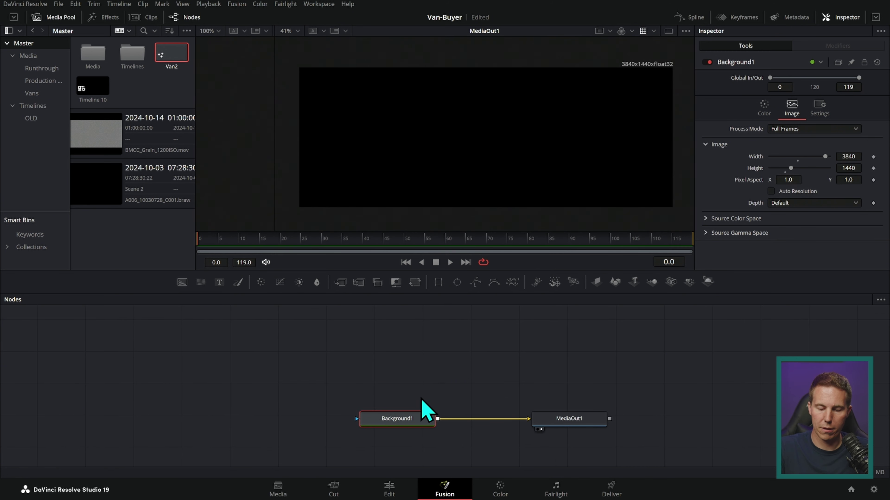
pyautogui.moveTo(416, 415); pyautogui.dragTo(392, 414)
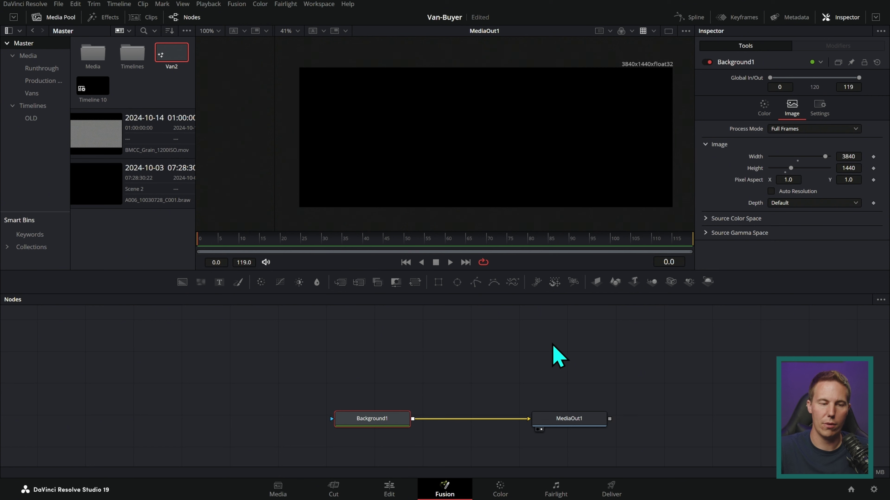
pyautogui.moveTo(576, 427); pyautogui.dragTo(602, 429)
pyautogui.moveTo(394, 432); pyautogui.dragTo(384, 433)
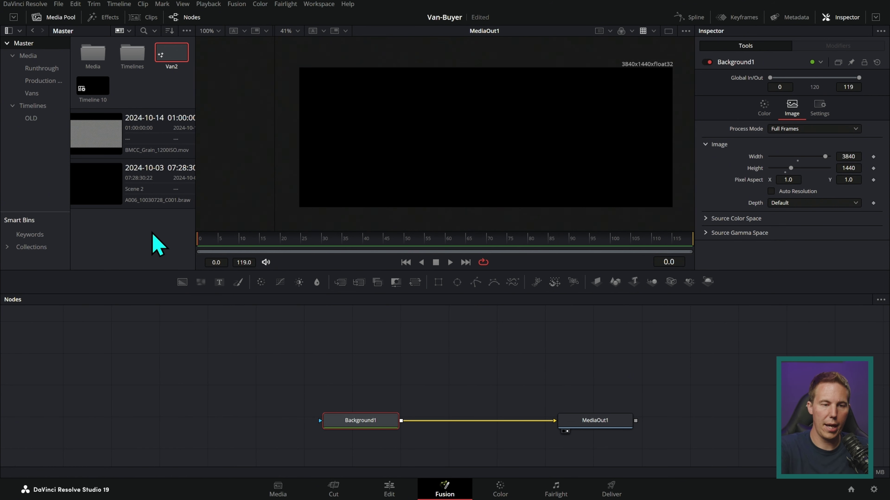
pyautogui.click(35, 93)
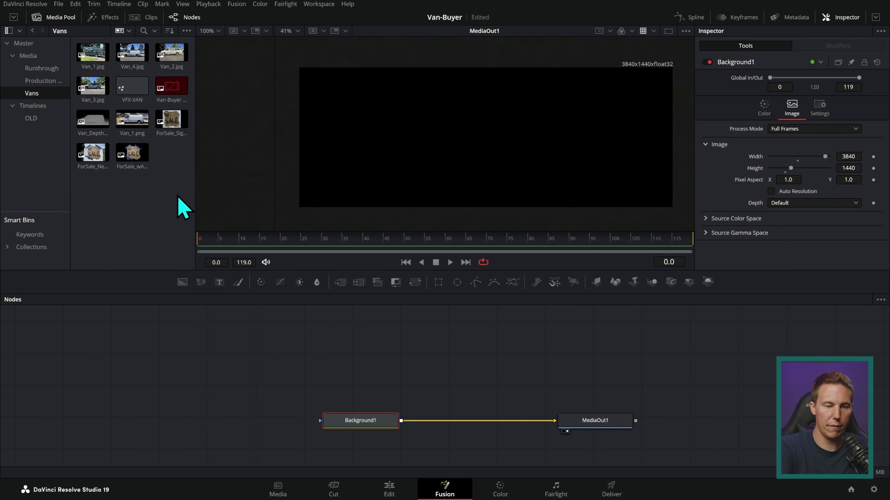
pyautogui.moveTo(172, 52); pyautogui.dragTo(379, 349)
pyautogui.moveTo(421, 350); pyautogui.dragTo(421, 433)
pyautogui.moveTo(420, 351); pyautogui.dragTo(407, 433)
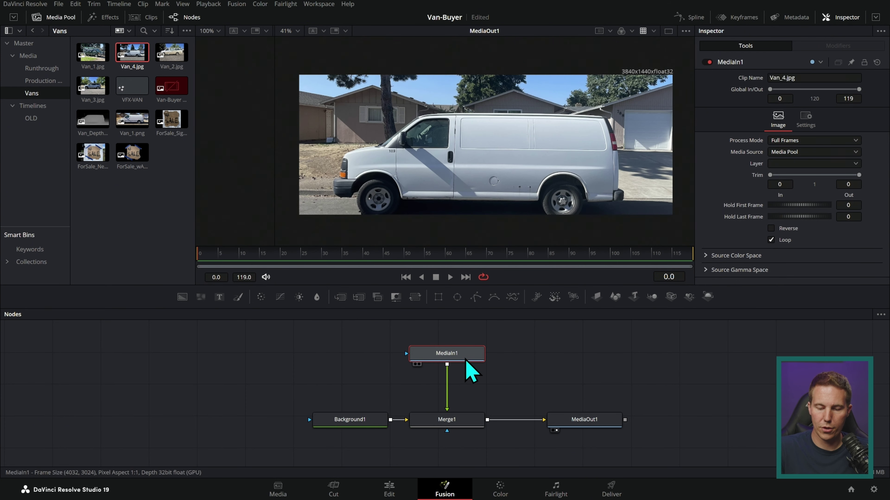
# Insert a Transform after MediaIn1, with Angle 0.79 and Center about 0.496, 0.560, to level and reposition the van.
pyautogui.hotkey('shift', 'space')
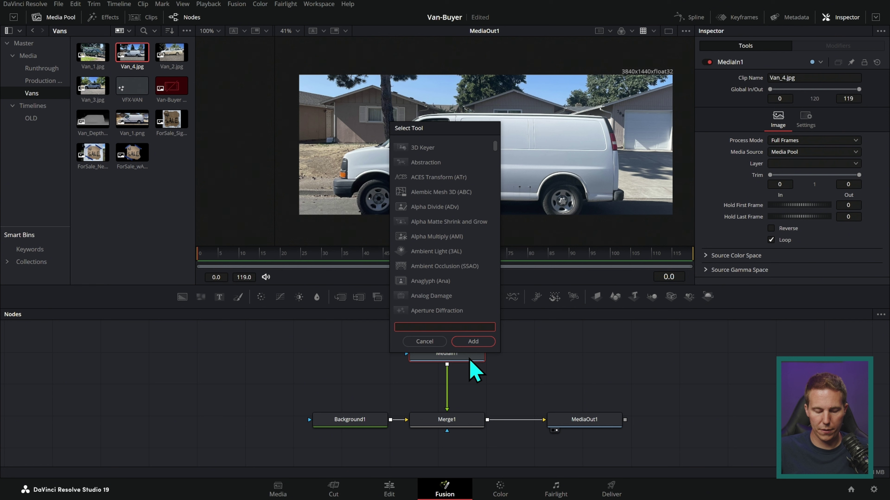
pyautogui.write('transform')
pyautogui.press('Return')
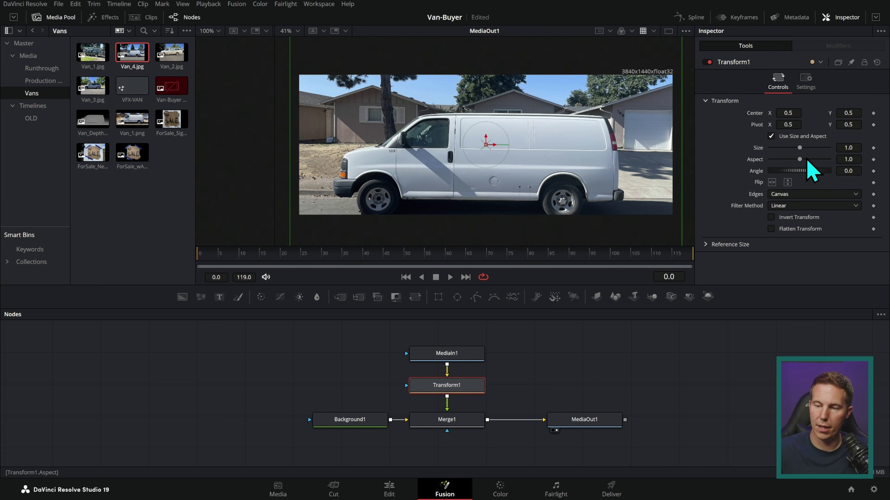
pyautogui.moveTo(850, 170); pyautogui.dragTo(854, 170)
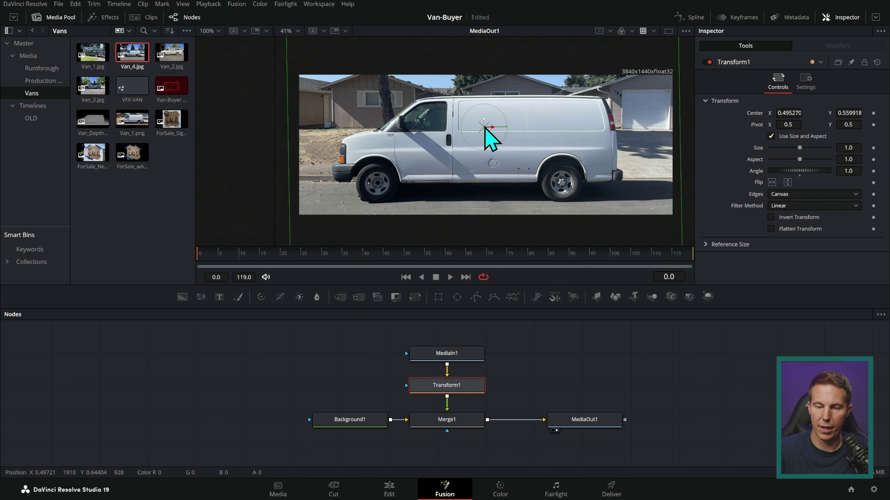
pyautogui.moveTo(484, 125); pyautogui.dragTo(485, 127)
pyautogui.click(575, 349)
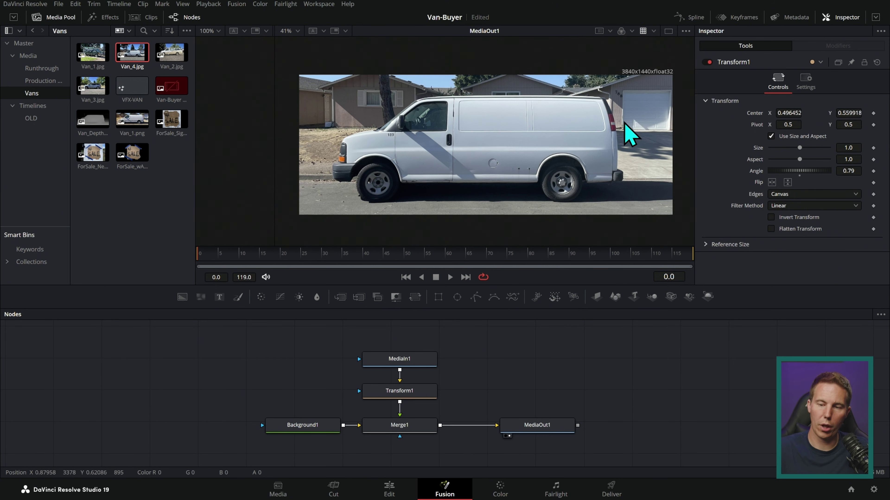
# Enlarge the viewer and examine the van's rear, garage, rooflines and trees up close.
pyautogui.moveTo(546, 387); pyautogui.dragTo(573, 374)
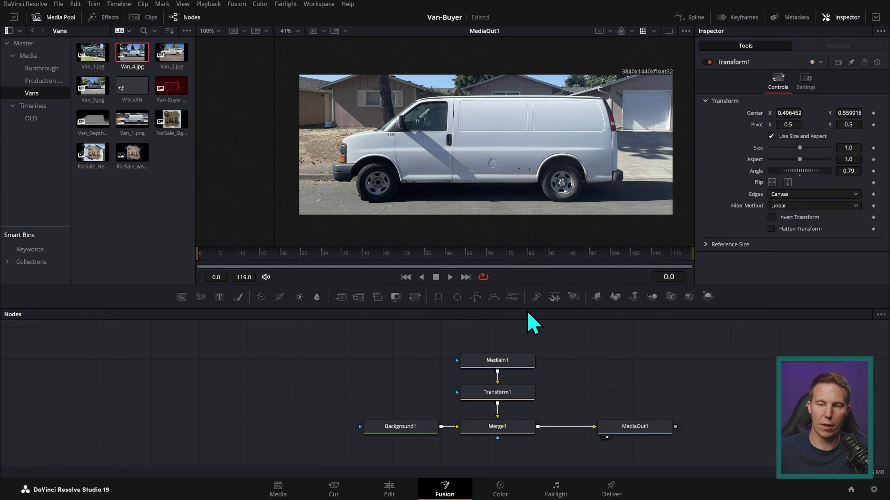
pyautogui.moveTo(539, 286); pyautogui.dragTo(541, 358)
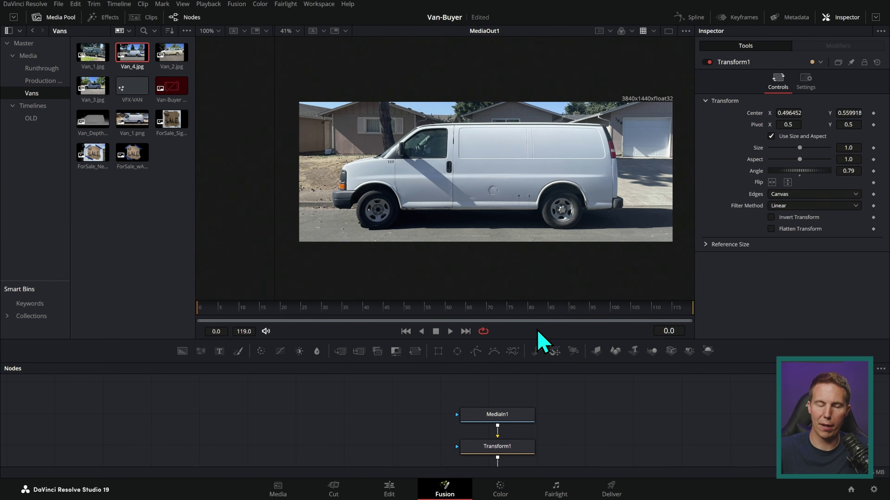
pyautogui.scroll(3, 598, 165)
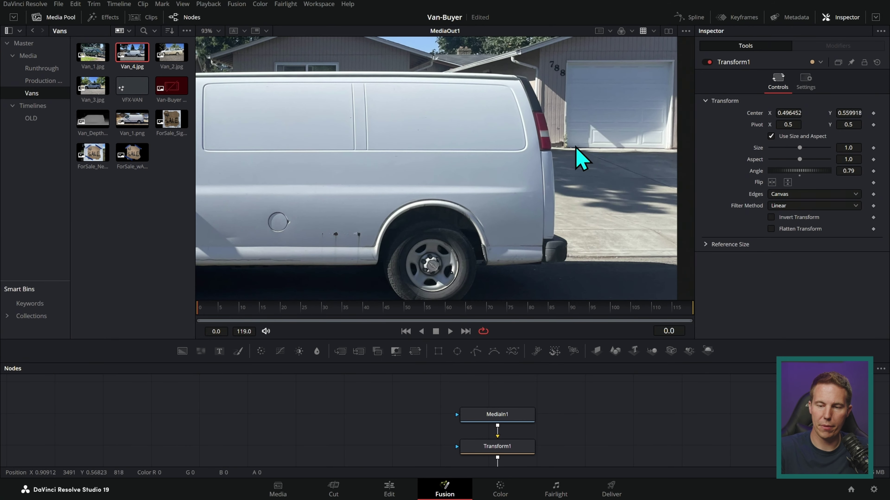
pyautogui.moveTo(586, 121); pyautogui.dragTo(571, 211)
pyautogui.scroll(4, 579, 196)
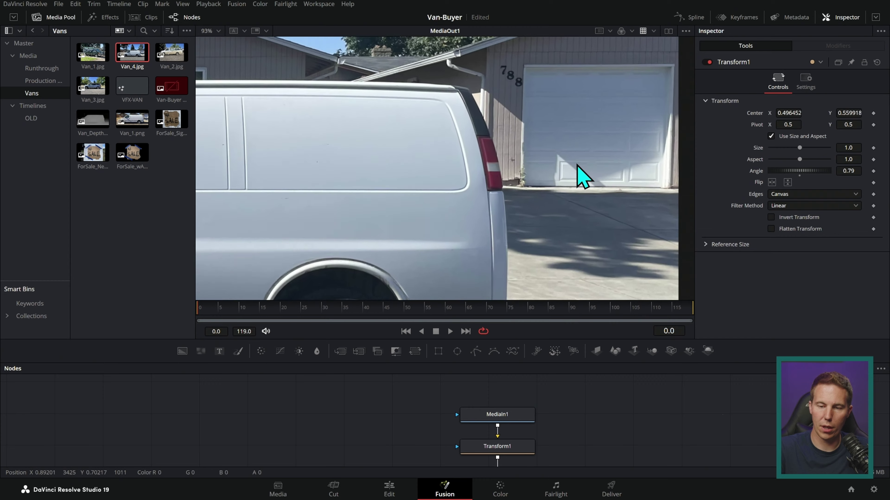
pyautogui.moveTo(501, 175); pyautogui.dragTo(582, 252)
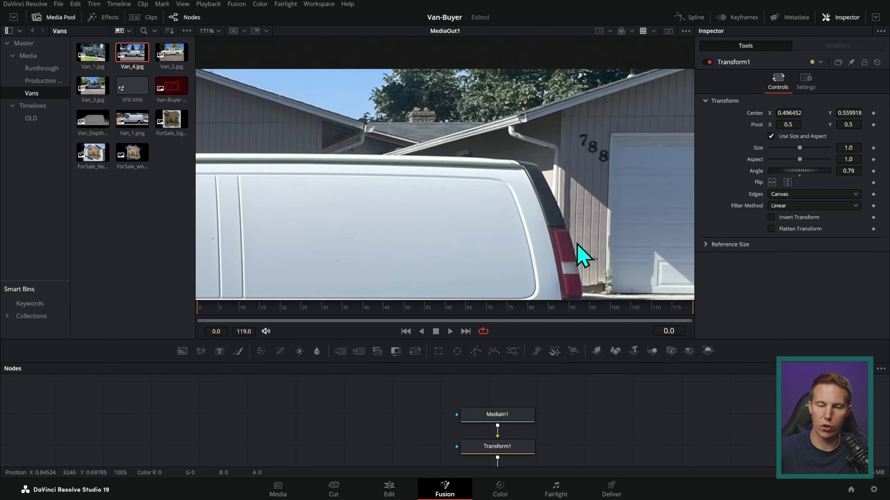
pyautogui.moveTo(421, 210); pyautogui.dragTo(520, 244)
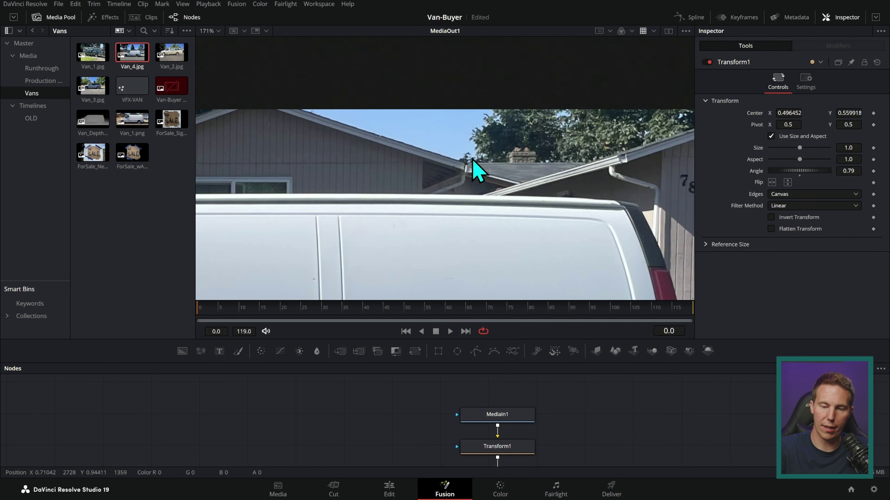
pyautogui.scroll(6, 514, 145)
pyautogui.scroll(-12, 427, 192)
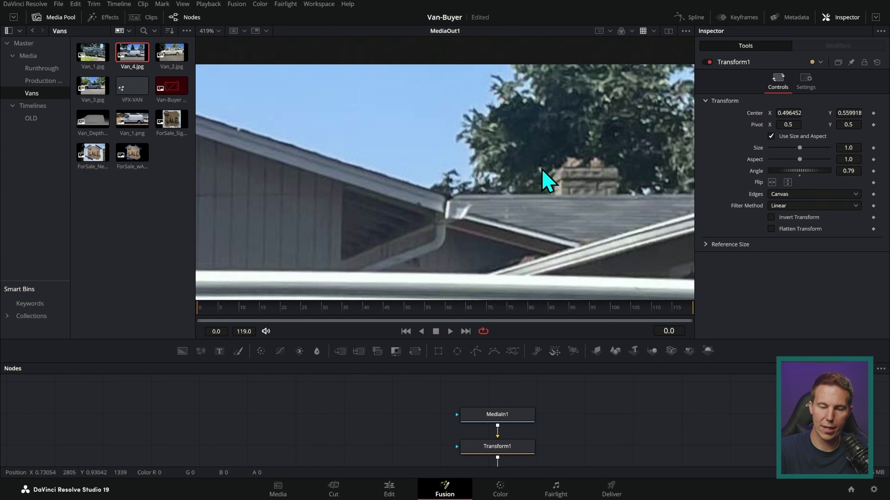
# Hide the page navigation bar and enlarge the node area so the whole node tree fits.
pyautogui.click(319, 4)
pyautogui.click(344, 34)
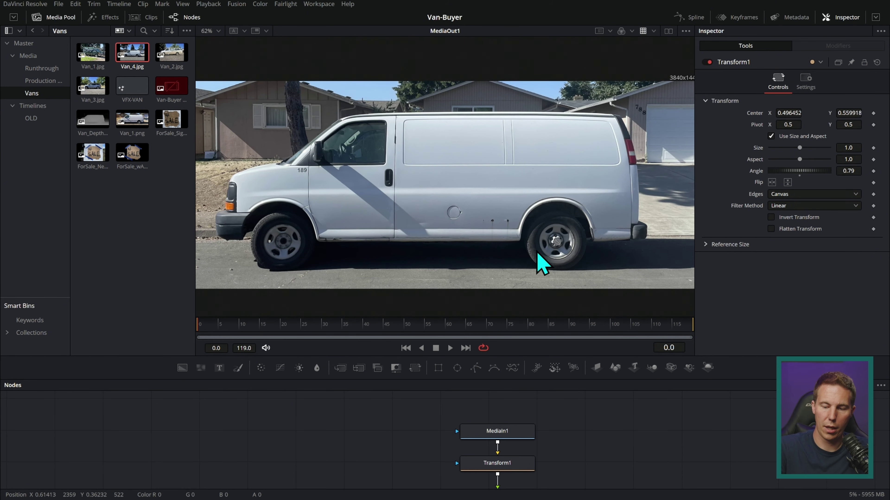
pyautogui.moveTo(590, 352); pyautogui.dragTo(589, 286)
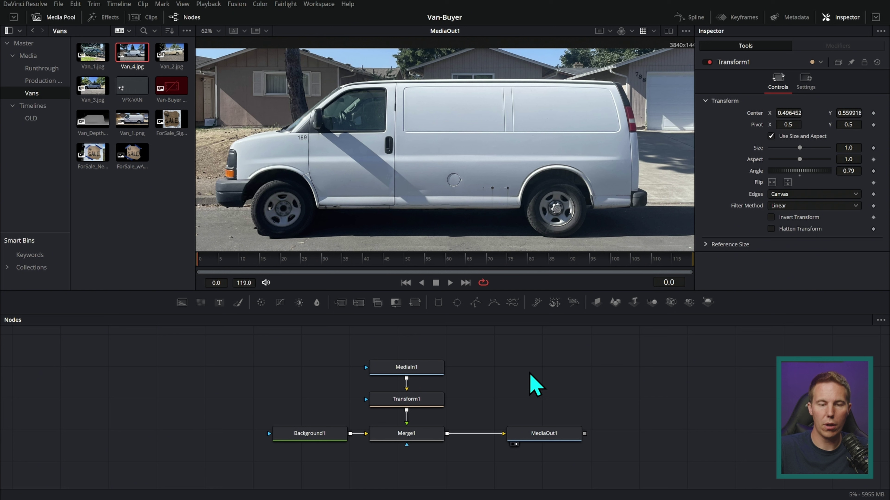
# Move MediaOut1 well away from Merge1 to make room for more nodes between them.
pyautogui.moveTo(541, 434); pyautogui.dragTo(586, 431)
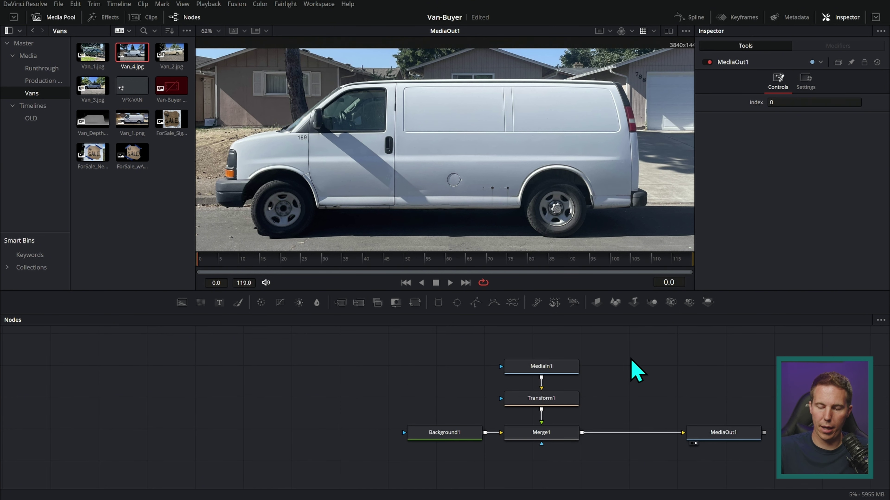
pyautogui.moveTo(631, 360); pyautogui.dragTo(465, 387)
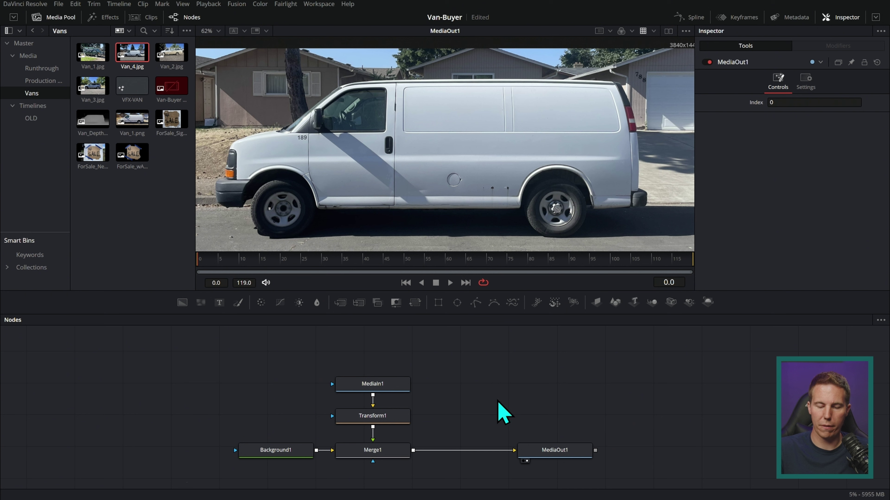
pyautogui.moveTo(553, 455); pyautogui.dragTo(659, 455)
pyautogui.moveTo(546, 403); pyautogui.dragTo(504, 393)
# Add a Depth Map node to the open space between Merge1 and MediaOut1.
pyautogui.click(445, 405)
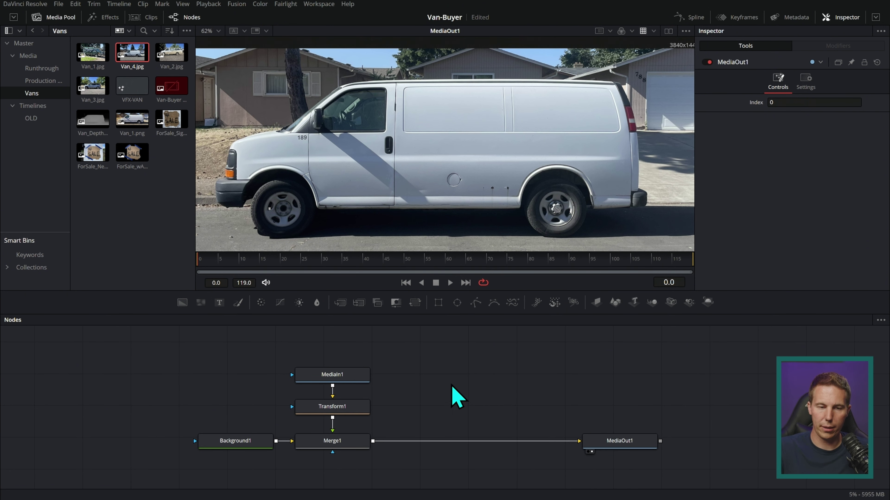
pyautogui.hotkey('shift', 'space')
pyautogui.write('xf')
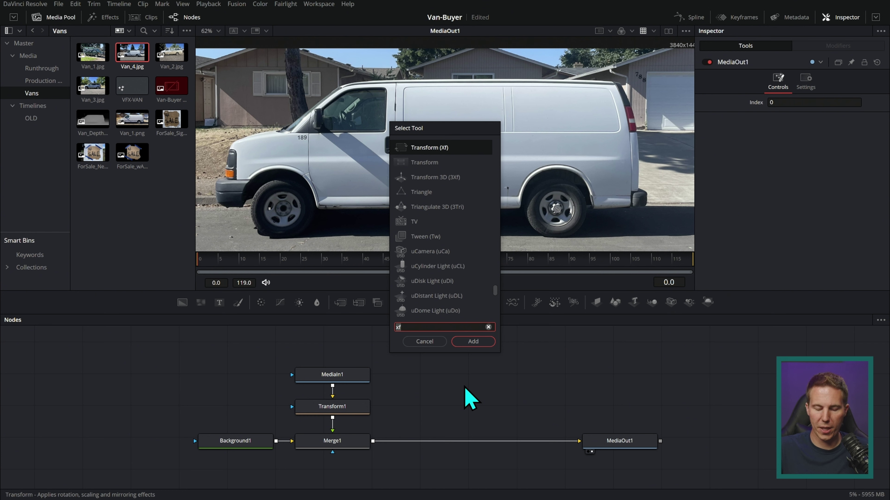
pyautogui.press('BackSpace')
pyautogui.press('BackSpace')
pyautogui.write('dep')
pyautogui.press('Down')
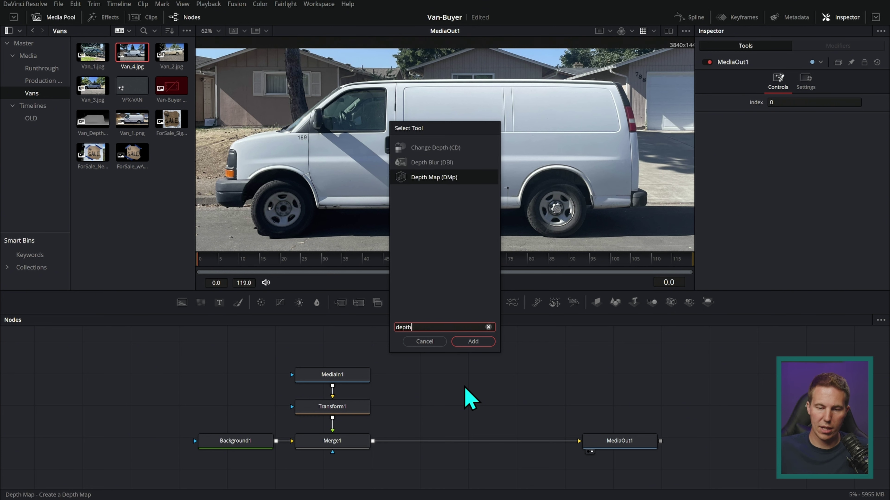
pyautogui.press('Return')
# Branch Merge1's output into DepthMap1 and show the depth map in the viewer.
pyautogui.moveTo(464, 385); pyautogui.dragTo(483, 392)
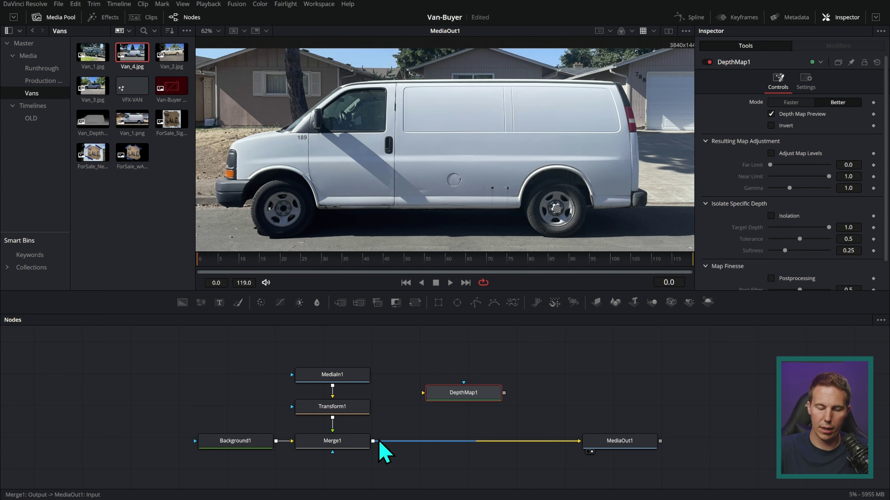
pyautogui.moveTo(373, 441); pyautogui.dragTo(455, 401)
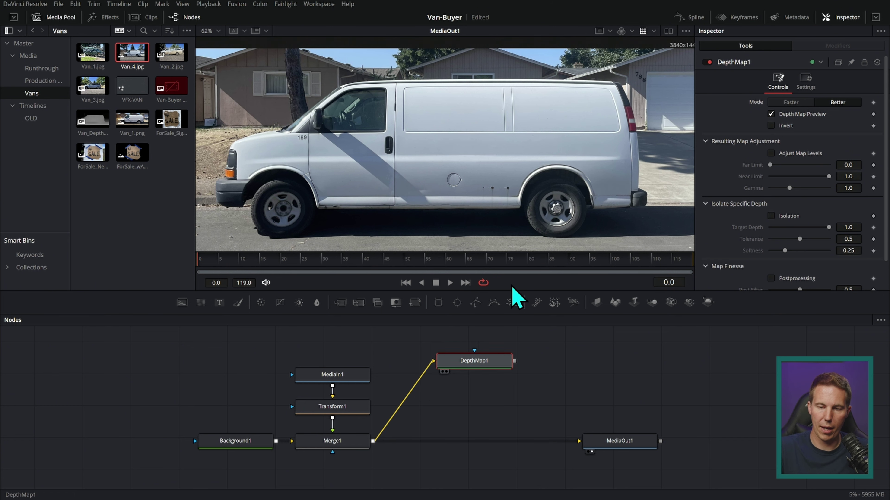
pyautogui.press('1')
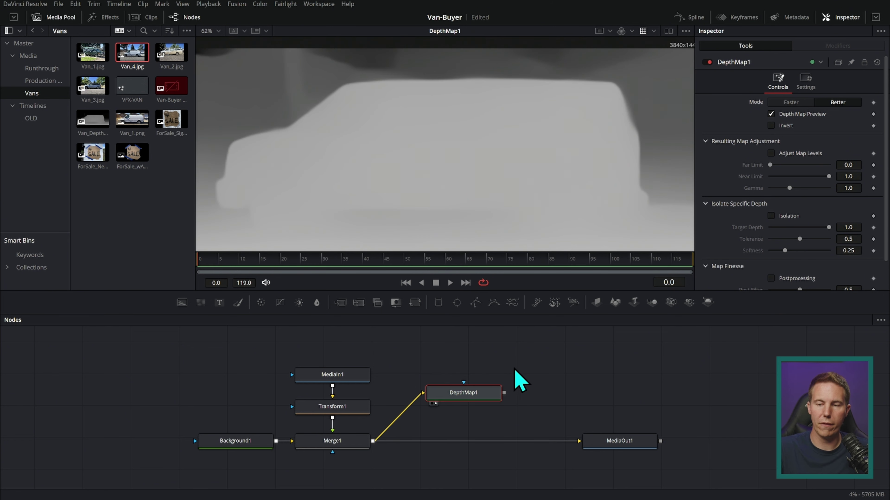
# Invert the depth map and move the DepthMap1 node higher above the main node line.
pyautogui.scroll(-2, 590, 175)
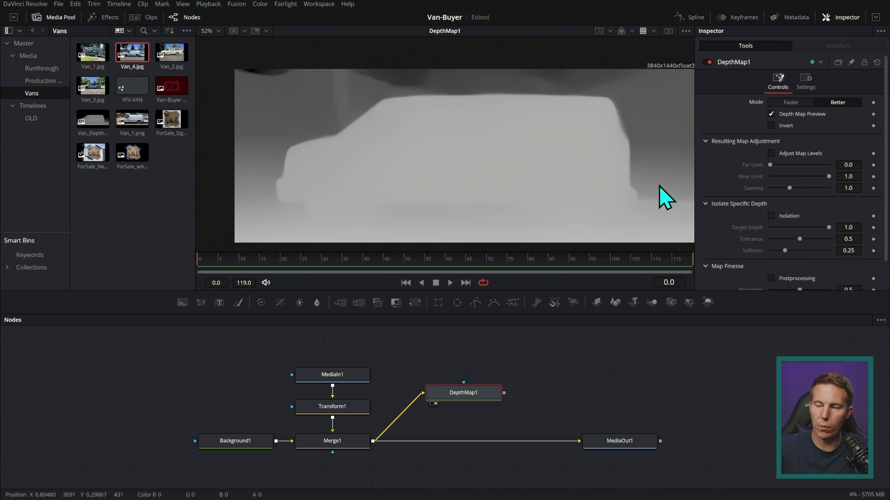
pyautogui.click(770, 126)
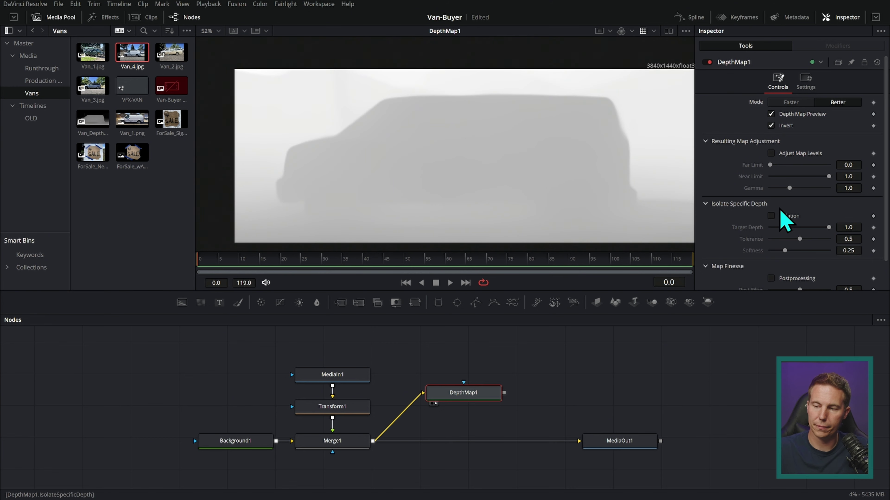
pyautogui.scroll(-2, 784, 217)
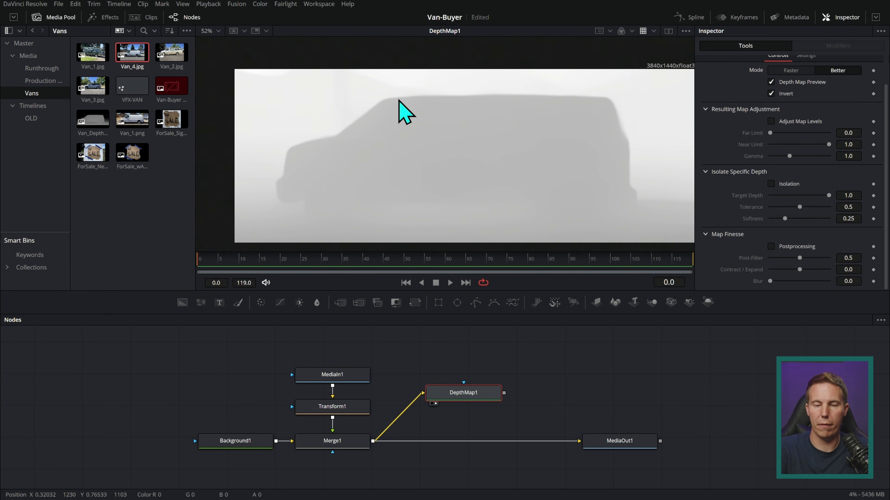
pyautogui.moveTo(563, 377); pyautogui.dragTo(554, 379)
pyautogui.moveTo(470, 399); pyautogui.dragTo(469, 369)
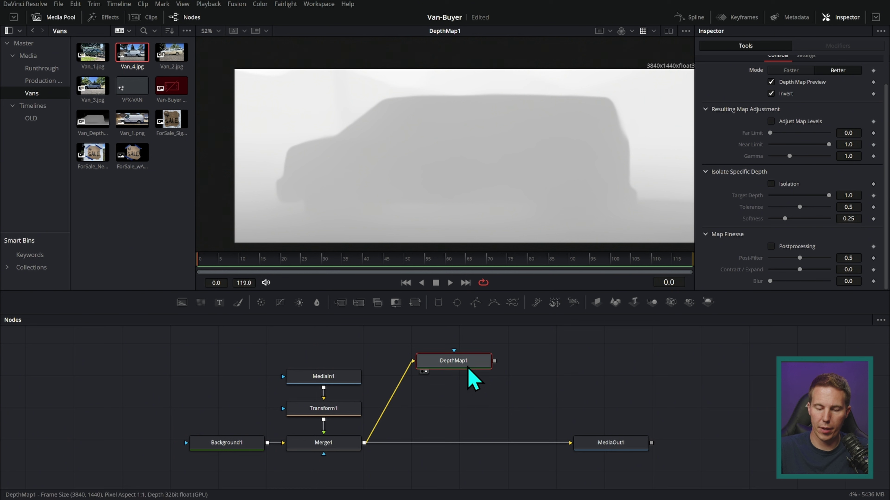
# Insert a Depth Blur node between Merge1 and MediaOut1.
pyautogui.click(519, 395)
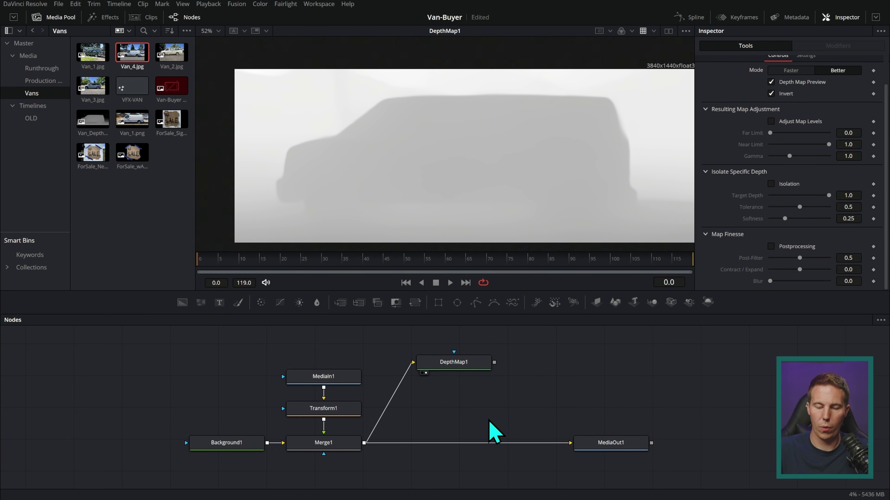
pyautogui.hotkey('shift', 'space')
pyautogui.write('depth')
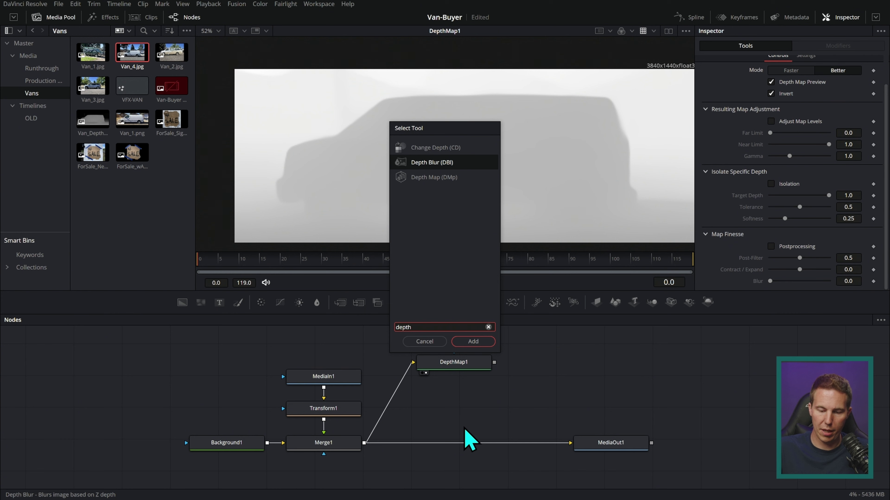
pyautogui.press('Return')
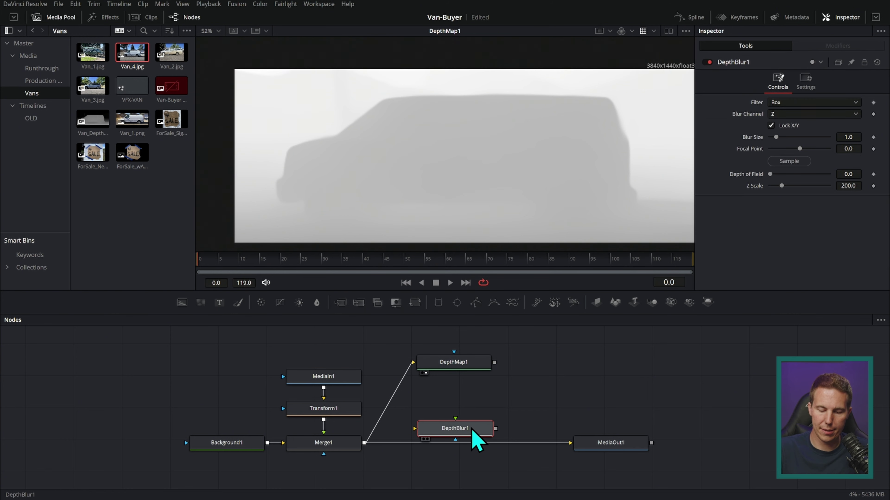
pyautogui.moveTo(469, 432)
pyautogui.mouseDown()
pyautogui.moveTo(476, 448)
pyautogui.moveTo(482, 427)
pyautogui.moveTo(482, 443)
pyautogui.mouseUp()
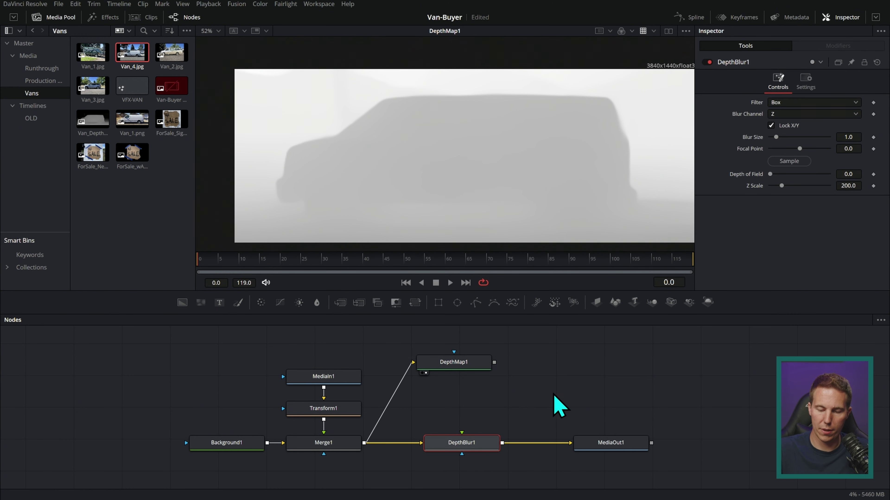
# Feed DepthMap1 into DepthBlur1 as its blur map, show DepthBlur1 in the viewer, and set its Blur Channel to Luma.
pyautogui.click(550, 398)
pyautogui.moveTo(494, 363); pyautogui.dragTo(644, 97)
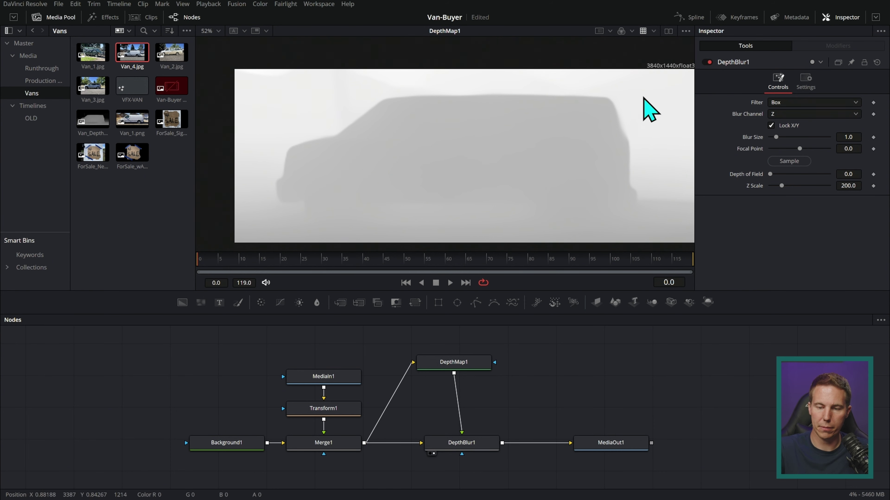
pyautogui.scroll(5, 595, 178)
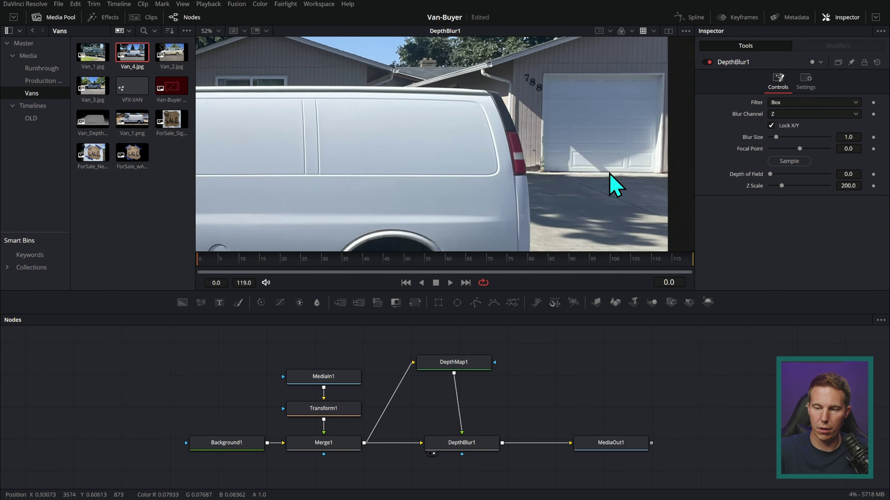
pyautogui.scroll(3, 593, 173)
pyautogui.click(802, 115)
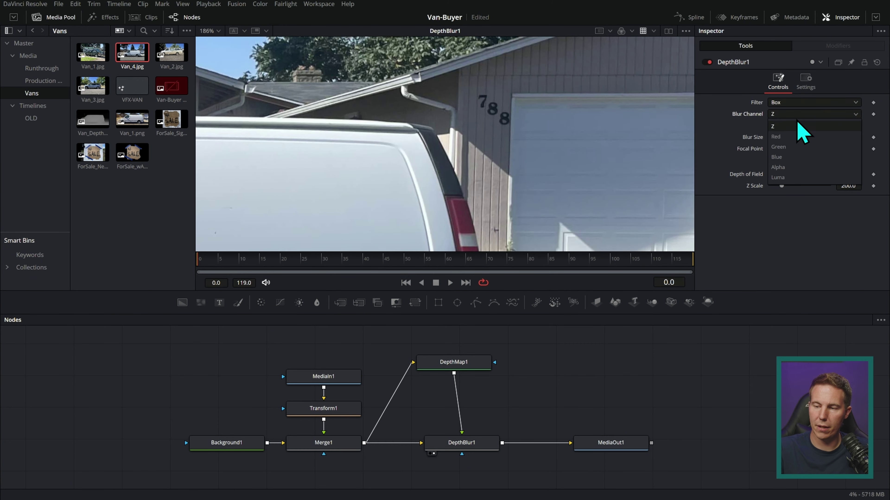
pyautogui.click(804, 186)
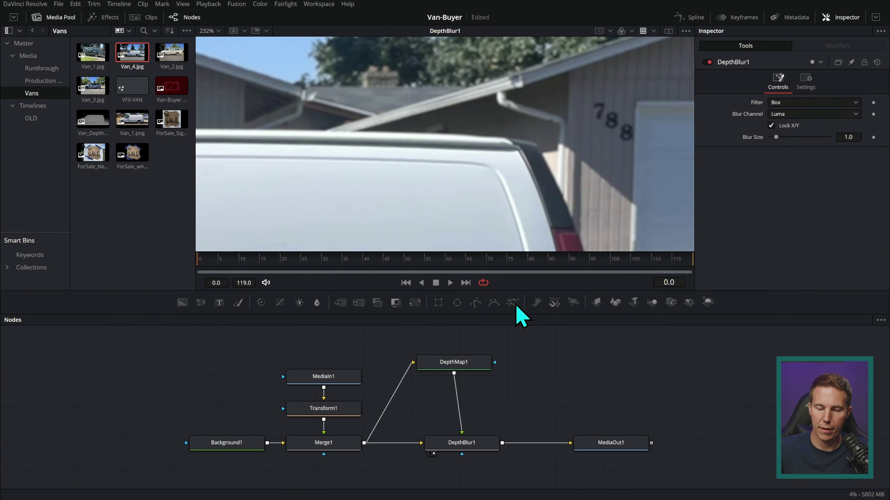
# Show DepthMap1 in a second viewer beside DepthBlur1, hiding the Media Pool and widening the depth map's viewer.
pyautogui.moveTo(472, 366); pyautogui.dragTo(479, 360)
pyautogui.press('1')
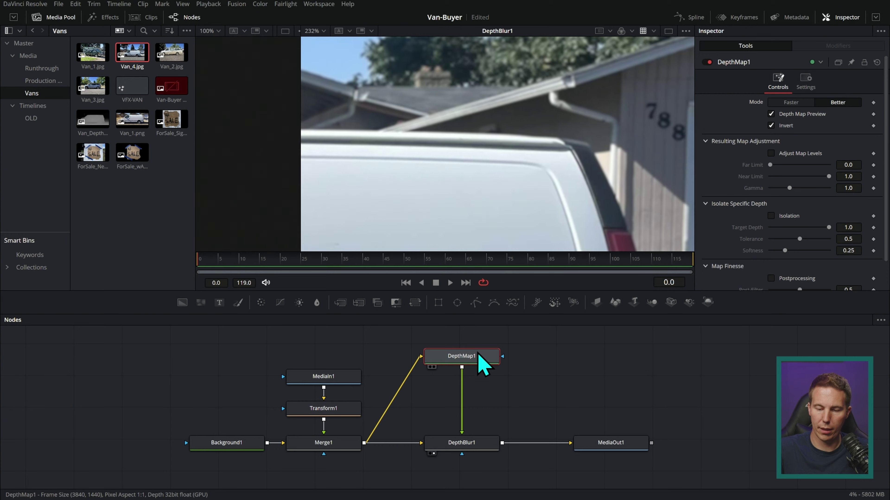
pyautogui.click(56, 17)
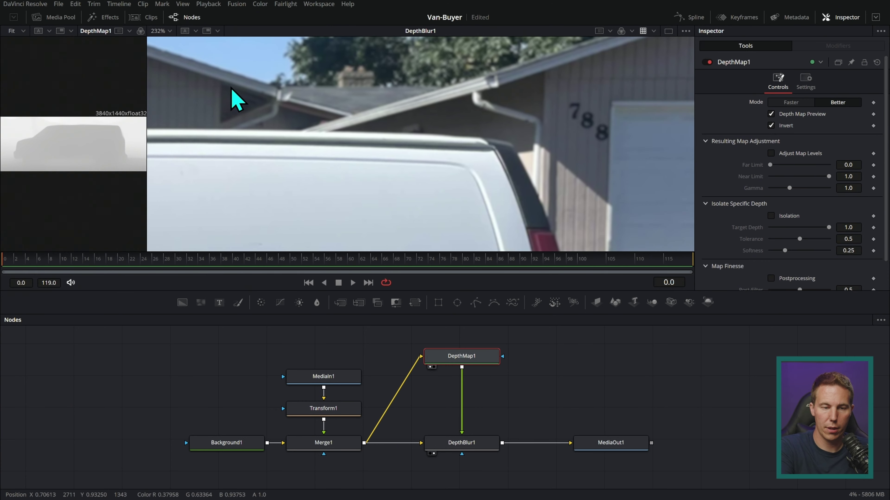
pyautogui.moveTo(145, 84); pyautogui.dragTo(406, 122)
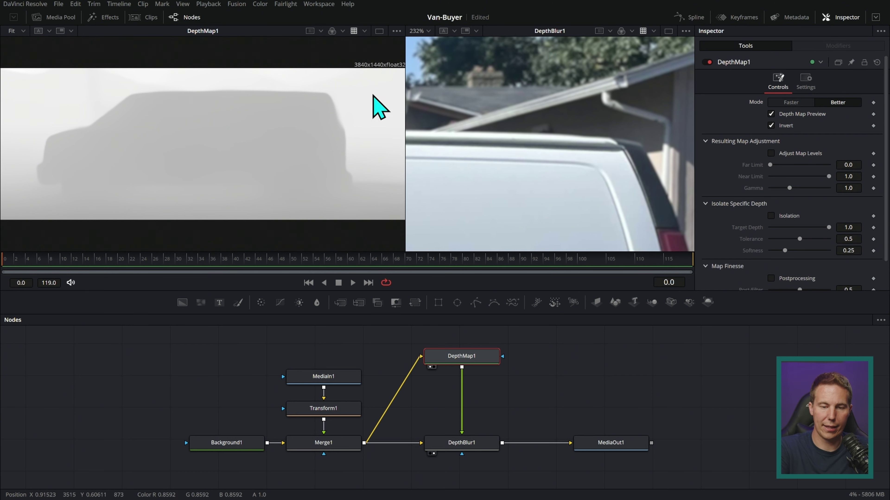
# Insert a Brightness Contrast node between DepthMap1 and DepthBlur1 and turn on its Black and White clipping.
pyautogui.click(298, 302)
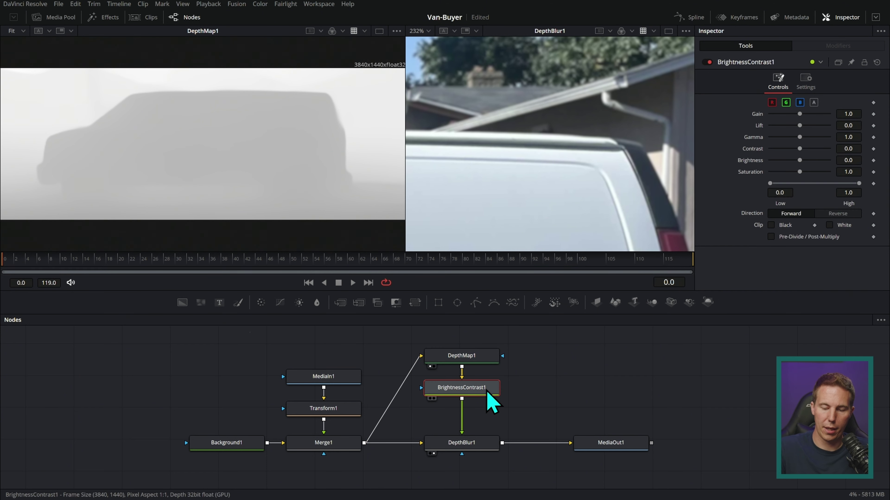
pyautogui.moveTo(487, 393); pyautogui.dragTo(483, 390)
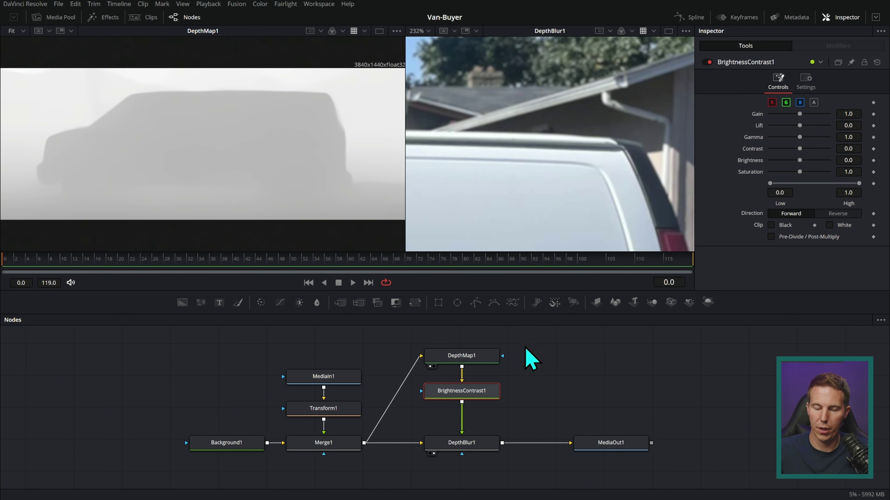
pyautogui.moveTo(483, 388); pyautogui.dragTo(483, 389)
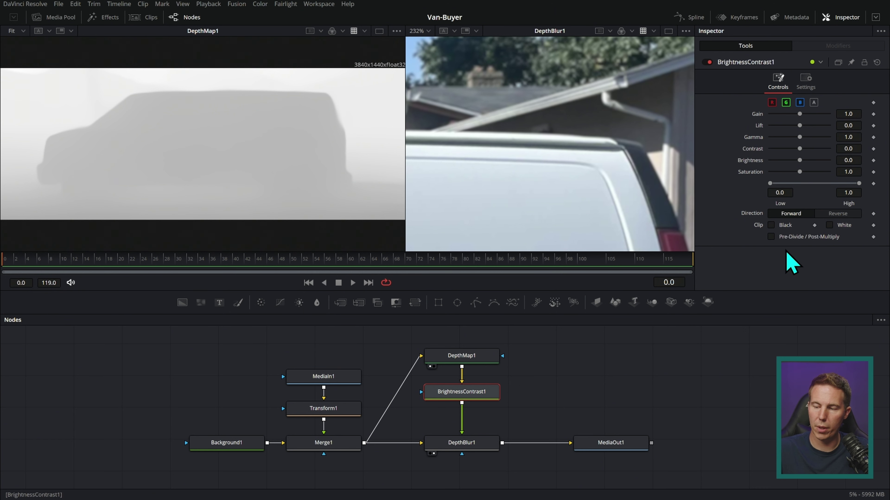
pyautogui.click(771, 225)
pyautogui.click(829, 226)
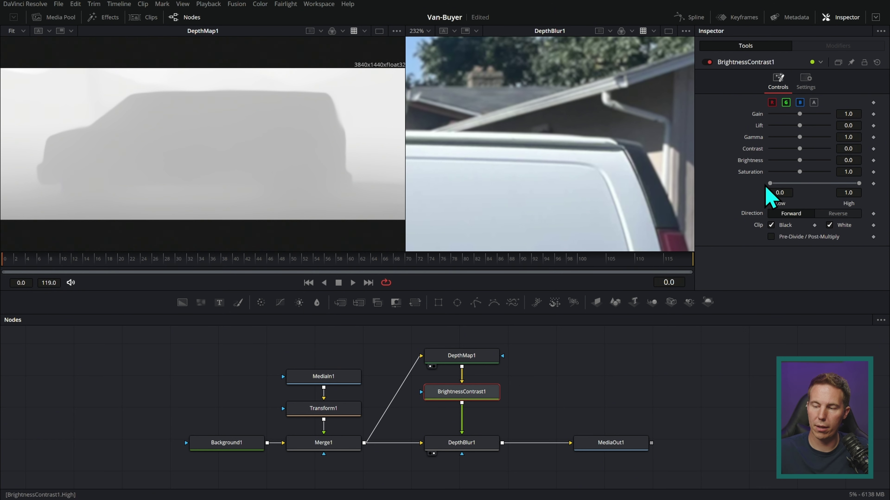
# View BrightnessContrast1 beside the blurred image and raise its Low value to 0.583 so the van turns solid black.
pyautogui.moveTo(766, 187); pyautogui.dragTo(798, 189)
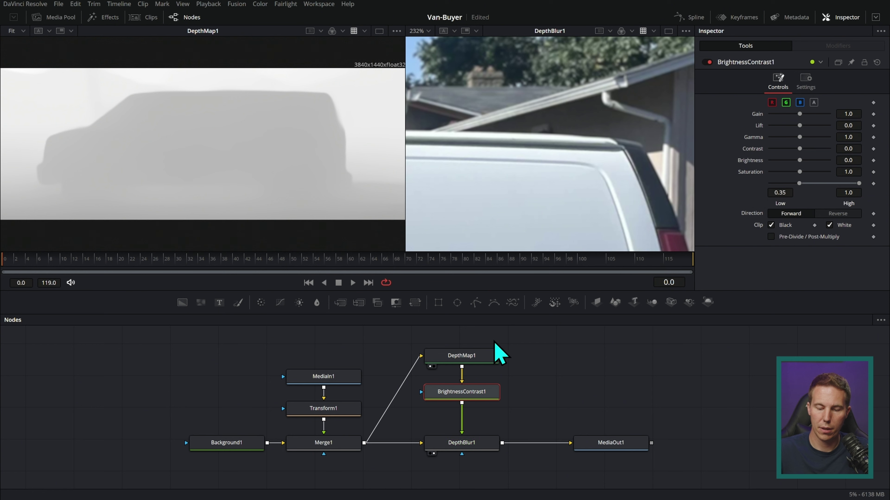
pyautogui.moveTo(489, 392); pyautogui.dragTo(365, 218)
pyautogui.moveTo(799, 186); pyautogui.dragTo(817, 193)
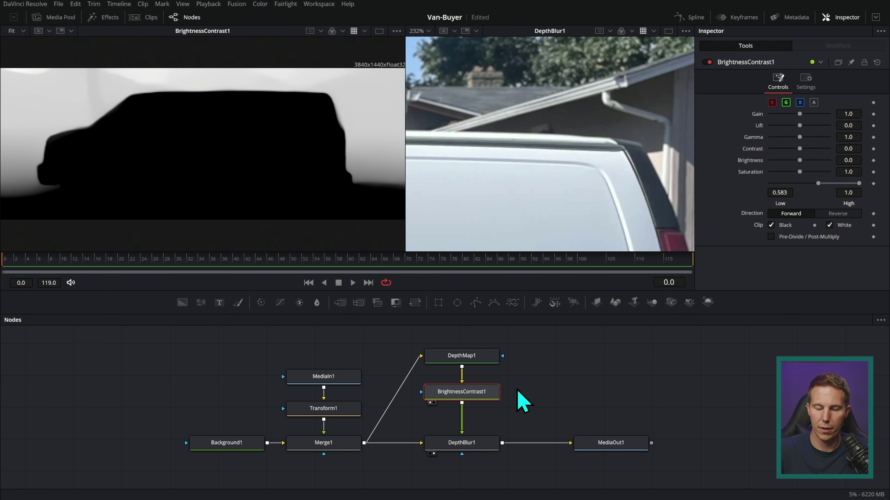
# Set DepthBlur1's Blur Size to 2.76 and enlarge its viewer by shrinking the depth matte's viewer.
pyautogui.click(478, 446)
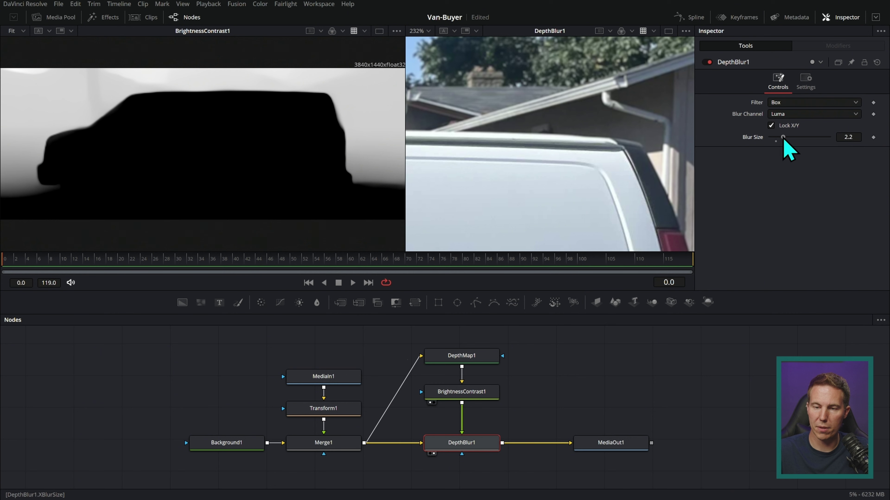
pyautogui.moveTo(788, 150); pyautogui.dragTo(793, 150)
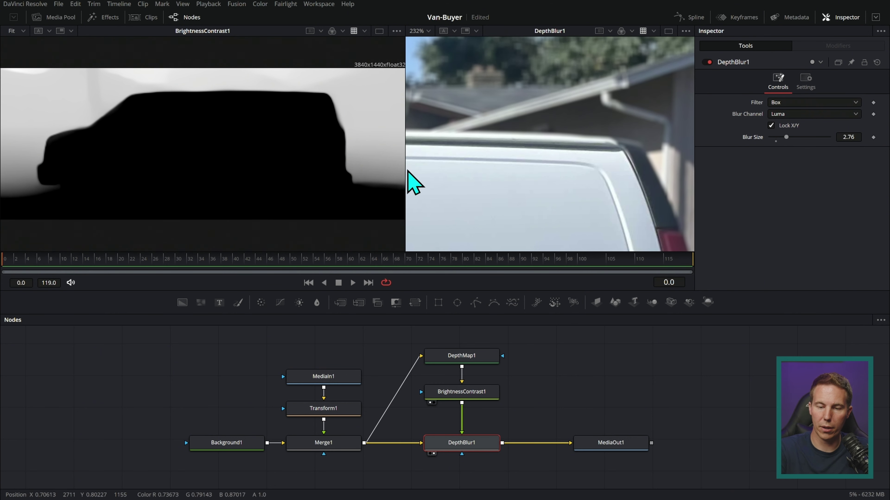
pyautogui.moveTo(406, 177); pyautogui.dragTo(151, 172)
# Inspect the blur around the van's roof and rear, and set DepthBlur1's Blur Size to 4.09.
pyautogui.scroll(-6, 546, 159)
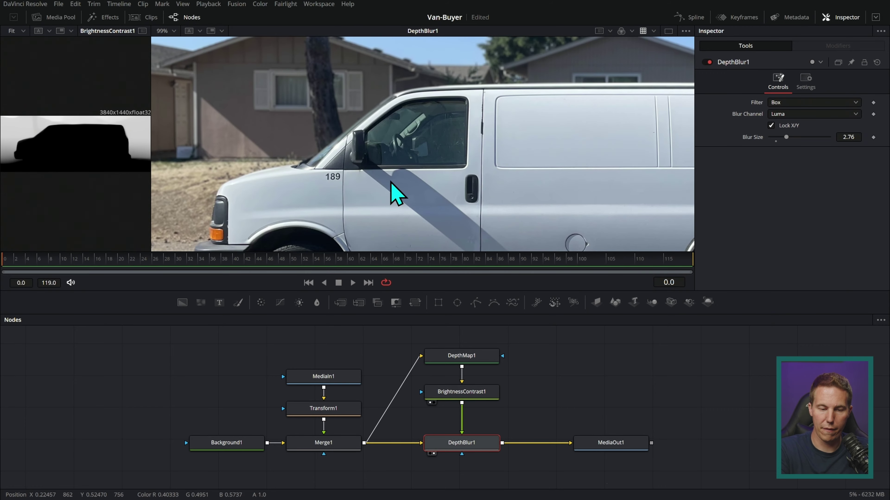
pyautogui.scroll(-2, 455, 144)
pyautogui.moveTo(534, 156); pyautogui.dragTo(469, 143)
pyautogui.scroll(-1, 468, 144)
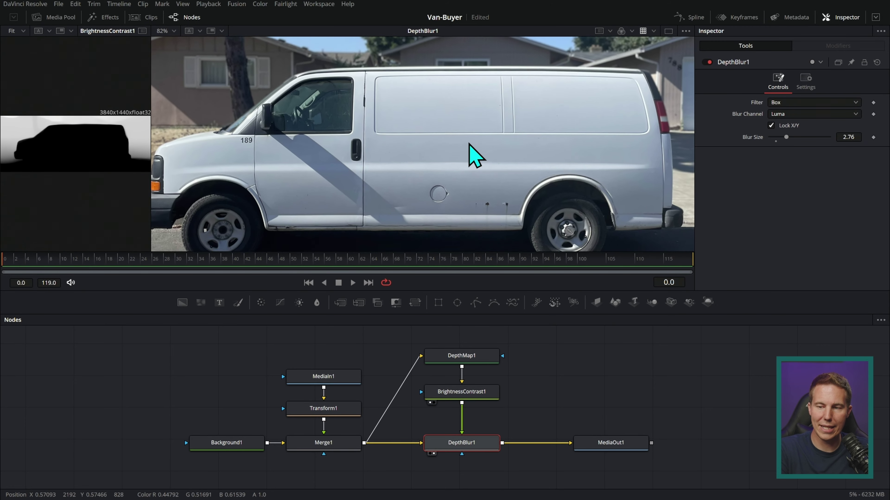
pyautogui.scroll(4, 602, 166)
pyautogui.moveTo(602, 165); pyautogui.dragTo(536, 203)
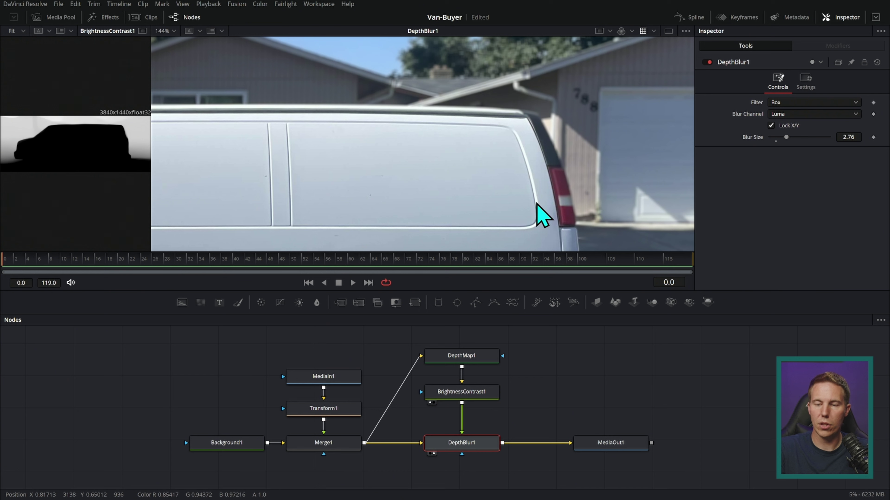
pyautogui.moveTo(786, 137); pyautogui.dragTo(797, 148)
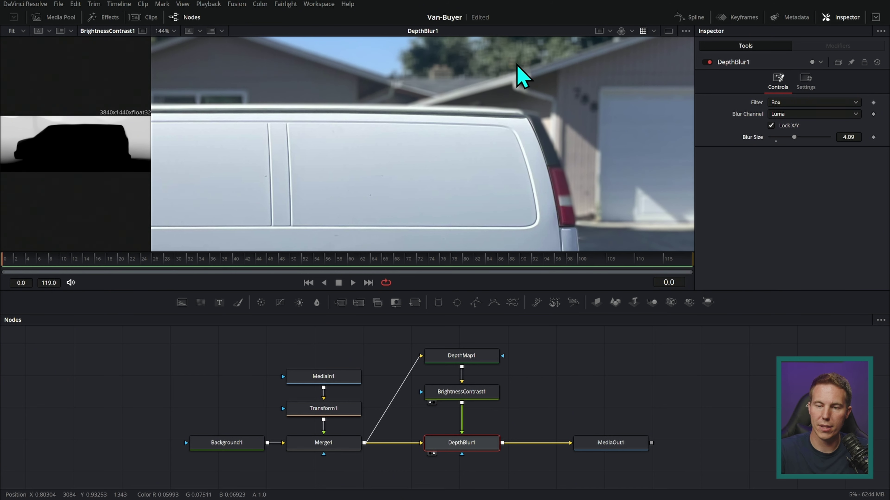
pyautogui.scroll(-4, 625, 94)
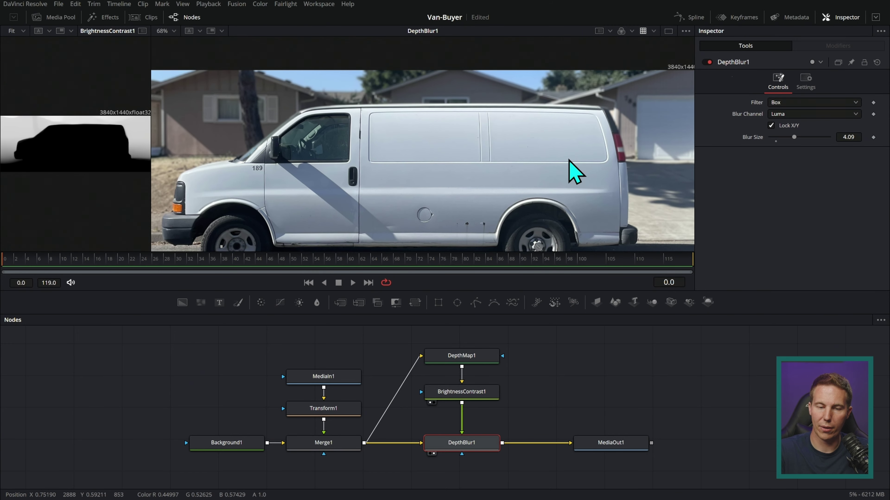
pyautogui.moveTo(567, 213); pyautogui.dragTo(586, 186)
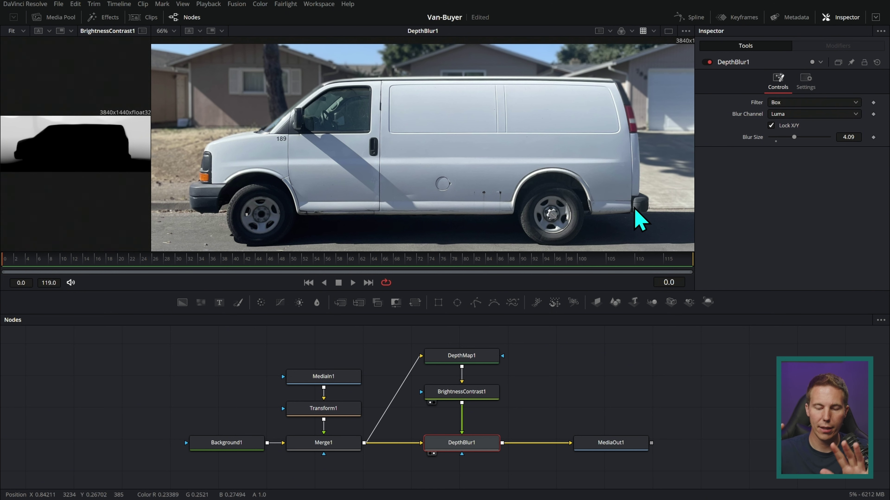
# Try the Soften filter on DepthBlur1 and set it to Super Soften, checking the blurred roof and trees behind the van.
pyautogui.scroll(5, 639, 221)
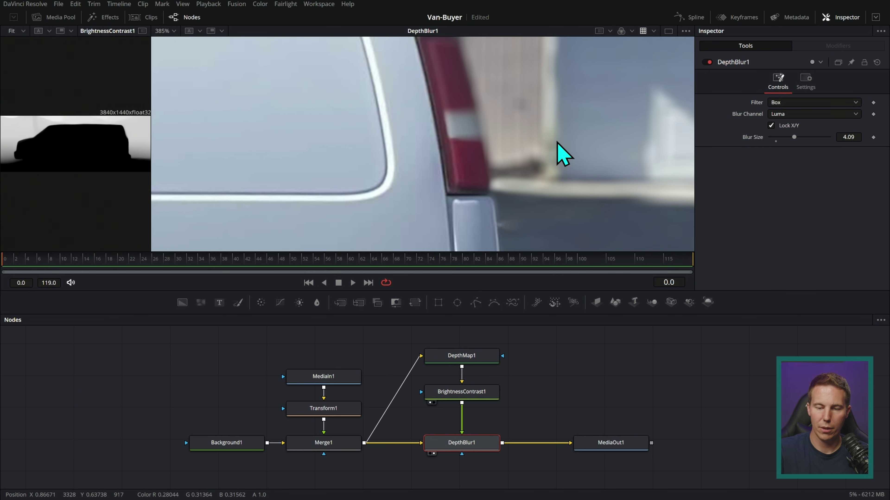
pyautogui.moveTo(557, 70); pyautogui.dragTo(563, 87)
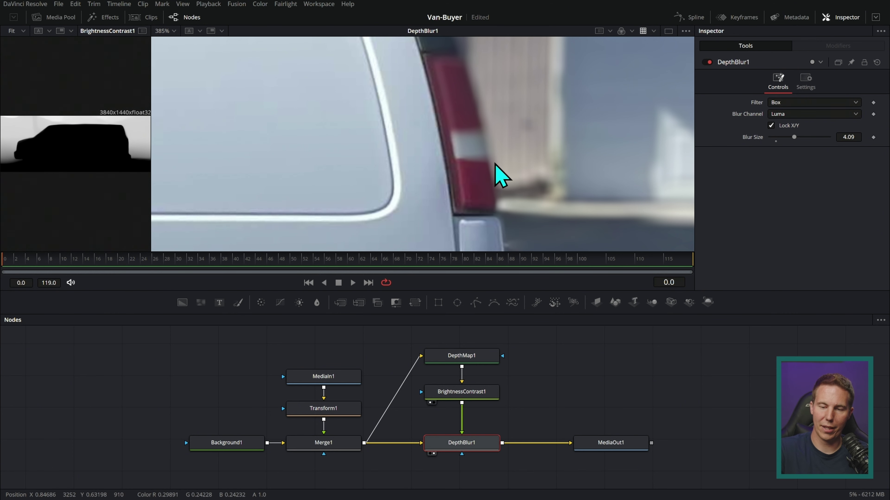
pyautogui.scroll(10, 500, 175)
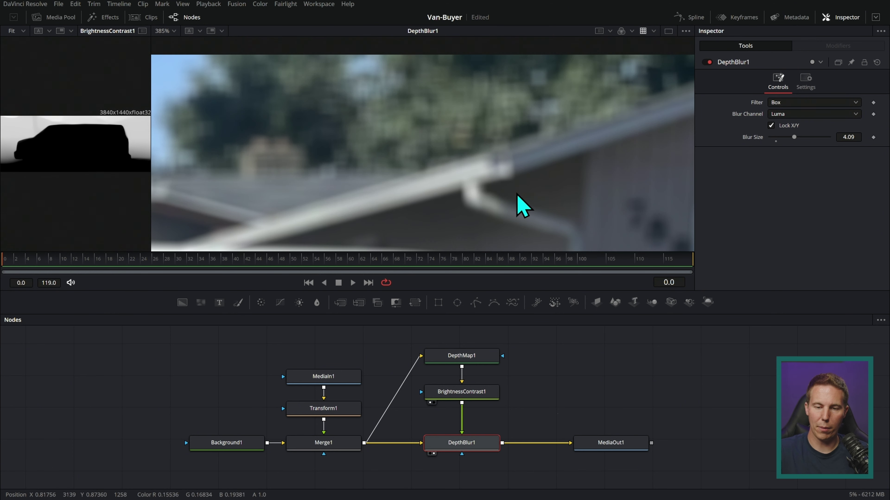
pyautogui.scroll(3, 490, 197)
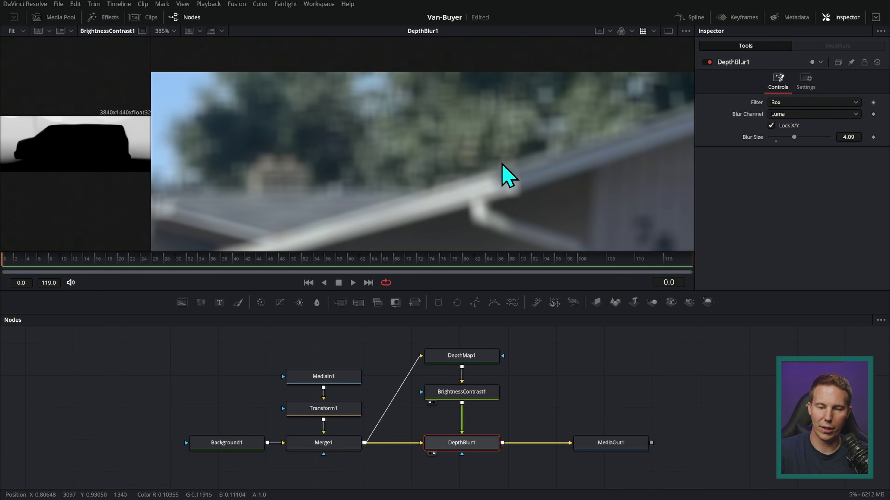
pyautogui.click(778, 102)
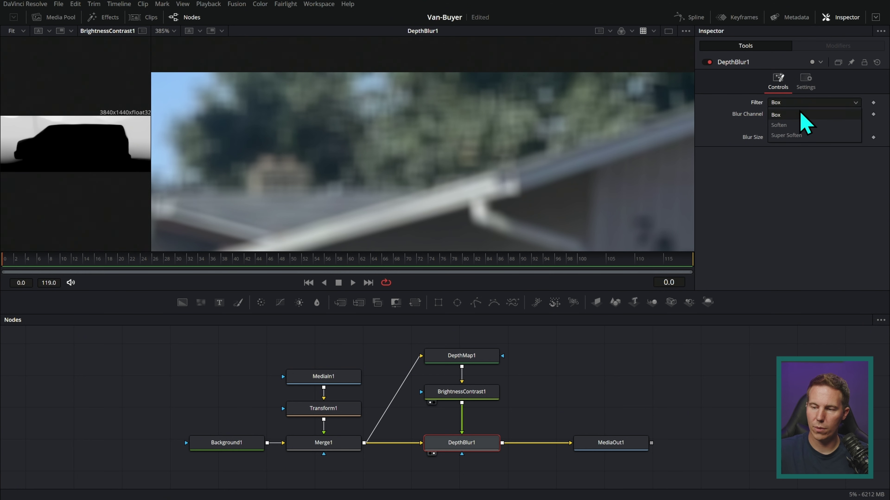
pyautogui.click(794, 126)
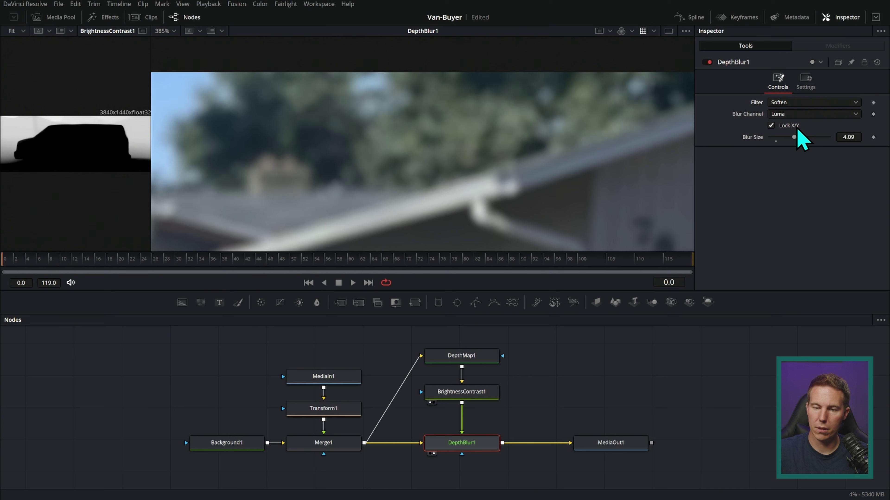
pyautogui.click(802, 109)
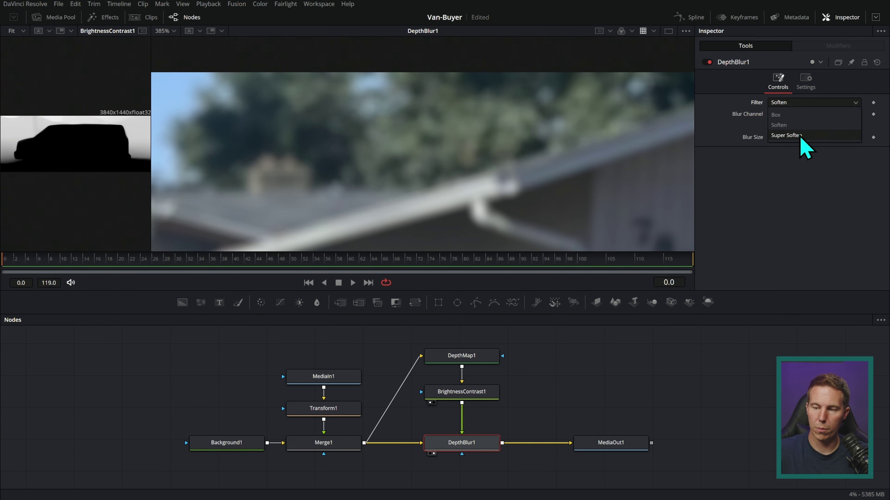
pyautogui.click(804, 152)
# Examine the softened blur along the van's roofline and rear edge against the house, and bring up DepthMap1's settings.
pyautogui.moveTo(647, 164); pyautogui.dragTo(564, 87)
pyautogui.scroll(-2, 564, 88)
pyautogui.moveTo(595, 117); pyautogui.dragTo(583, 172)
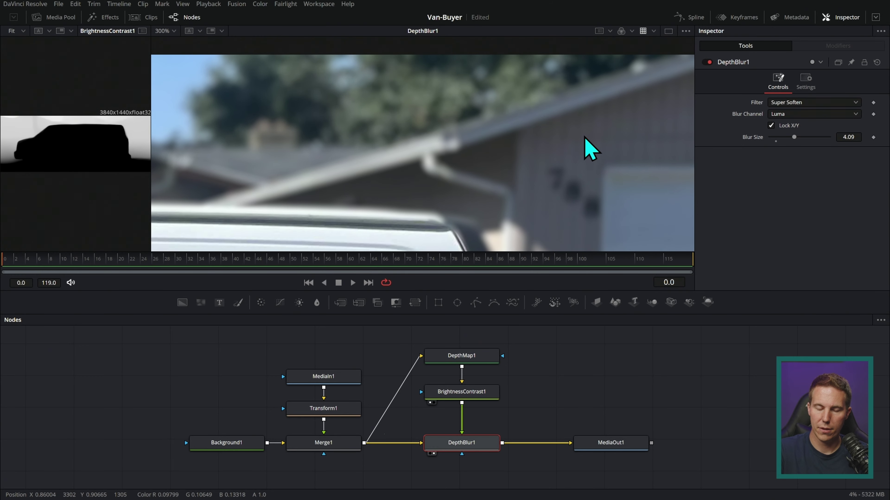
pyautogui.scroll(2, 590, 179)
pyautogui.moveTo(573, 183); pyautogui.dragTo(592, 147)
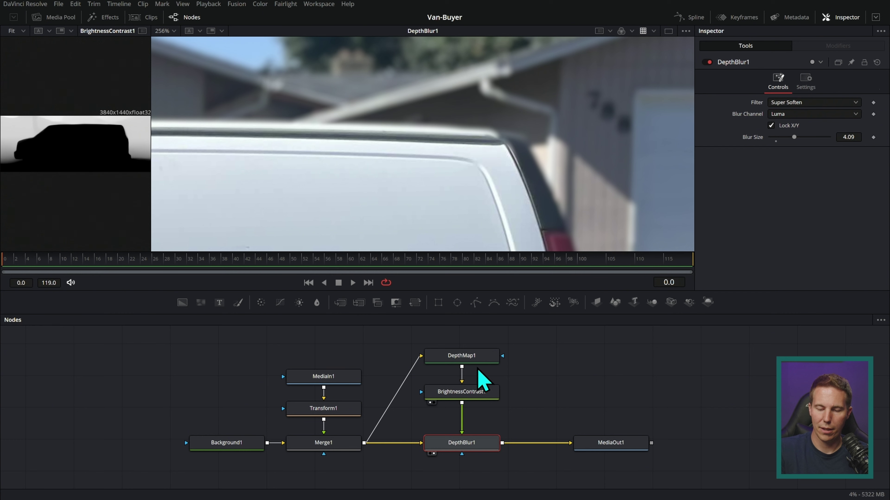
pyautogui.click(491, 357)
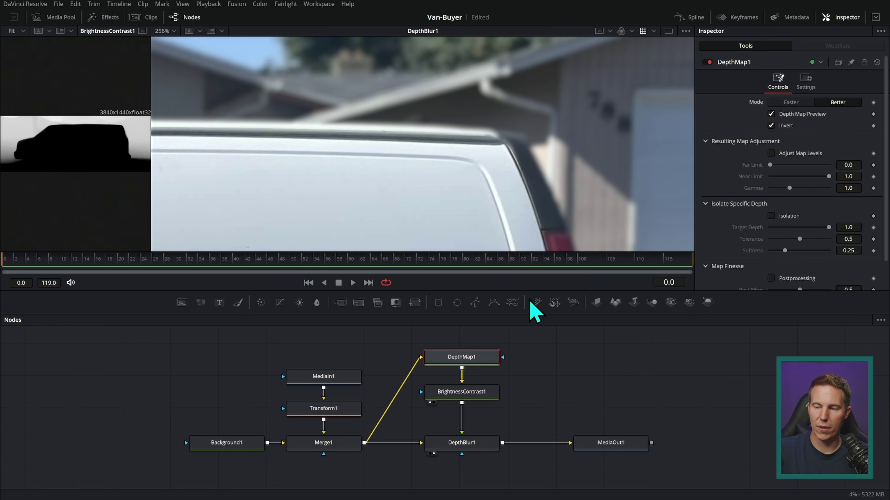
pyautogui.scroll(-3, 621, 151)
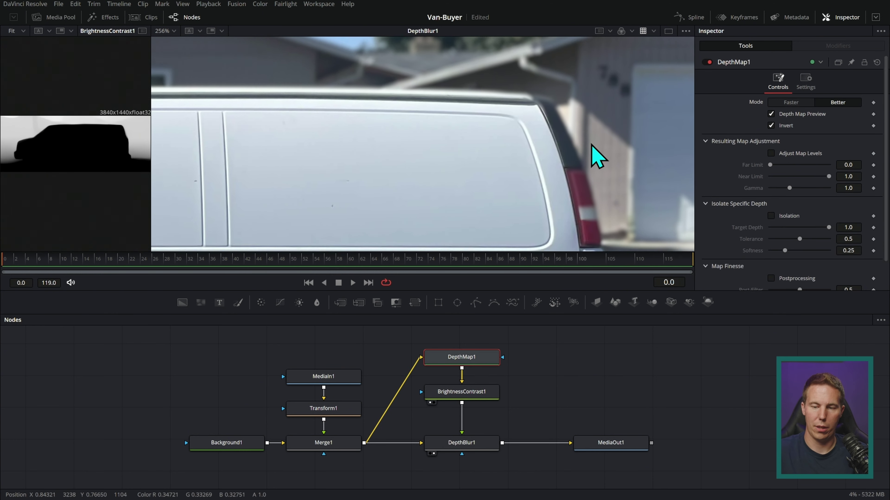
pyautogui.scroll(1, 592, 162)
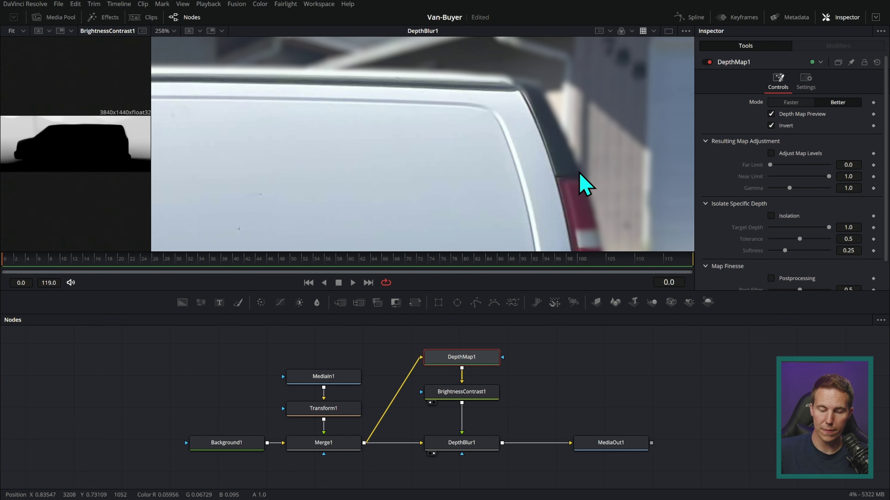
# View Merge1's unblurred image and delete the DepthMap1, BrightnessContrast1 and DepthBlur1 nodes.
pyautogui.moveTo(350, 440); pyautogui.dragTo(655, 91)
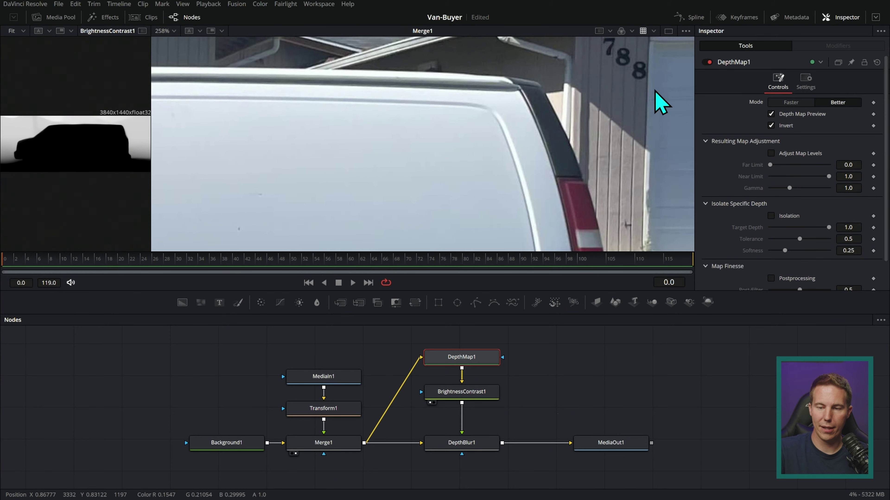
pyautogui.scroll(-10, 608, 143)
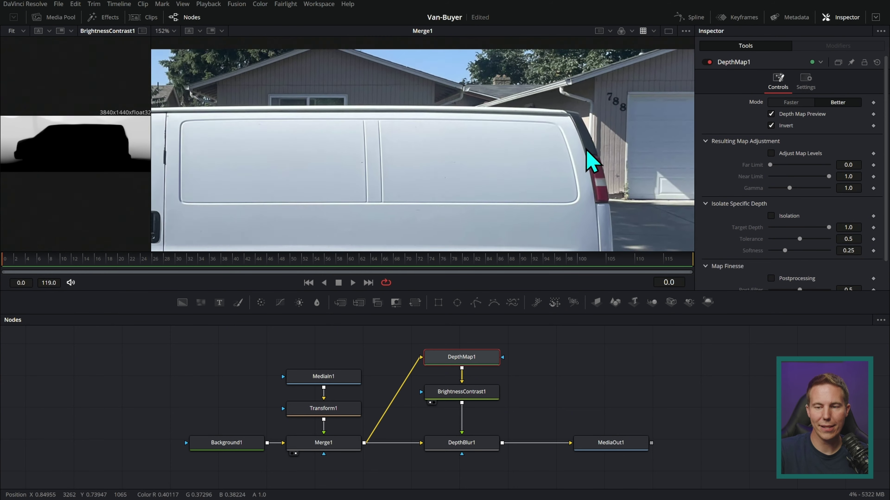
pyautogui.scroll(-5, 624, 189)
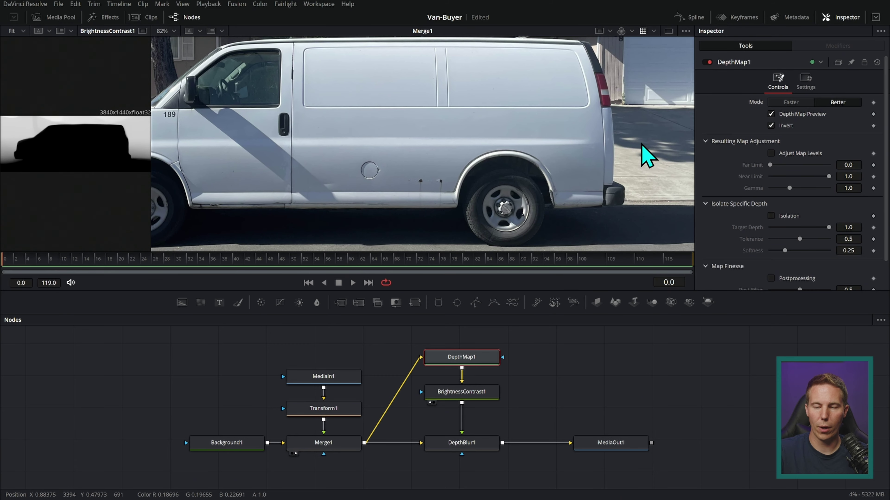
pyautogui.moveTo(541, 330); pyautogui.dragTo(453, 424)
pyautogui.press('Delete')
pyautogui.click(488, 442)
pyautogui.press('Delete')
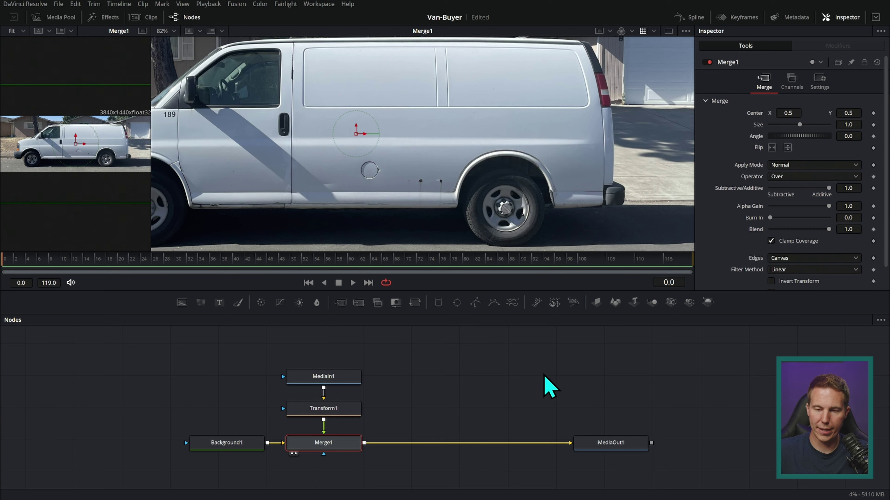
# Add a Matte Control node and feed Merge1's output into its background input.
pyautogui.scroll(-2, 622, 226)
pyautogui.scroll(2, 608, 205)
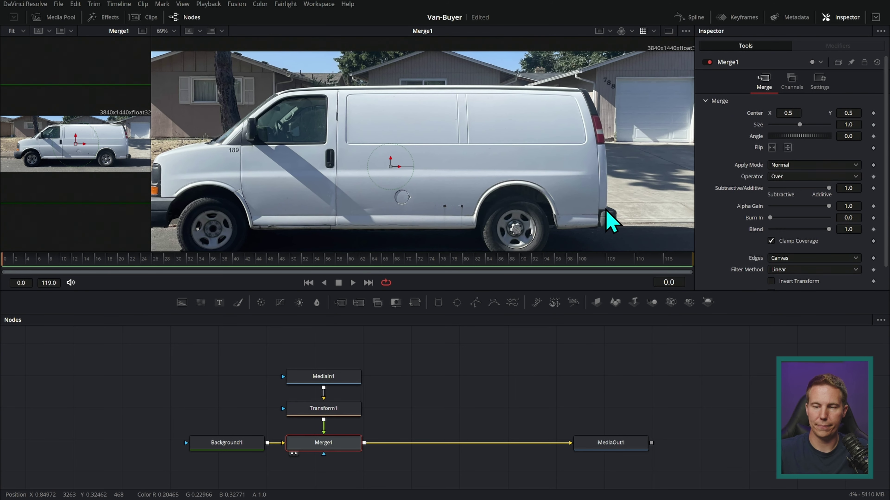
pyautogui.moveTo(518, 184); pyautogui.dragTo(590, 169)
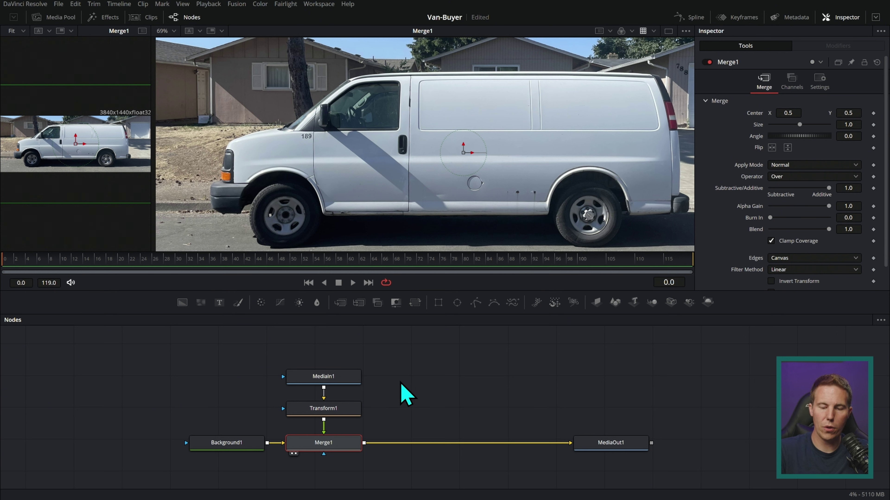
pyautogui.moveTo(395, 302); pyautogui.dragTo(522, 397)
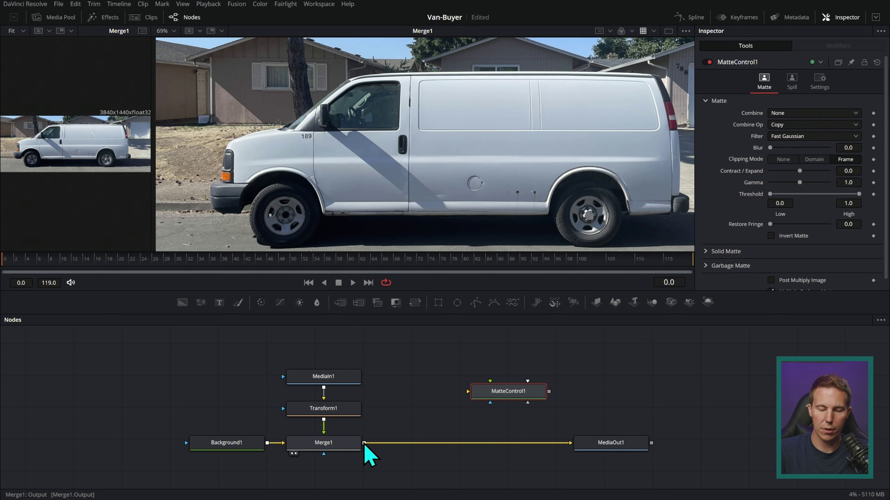
pyautogui.moveTo(365, 443); pyautogui.dragTo(508, 392)
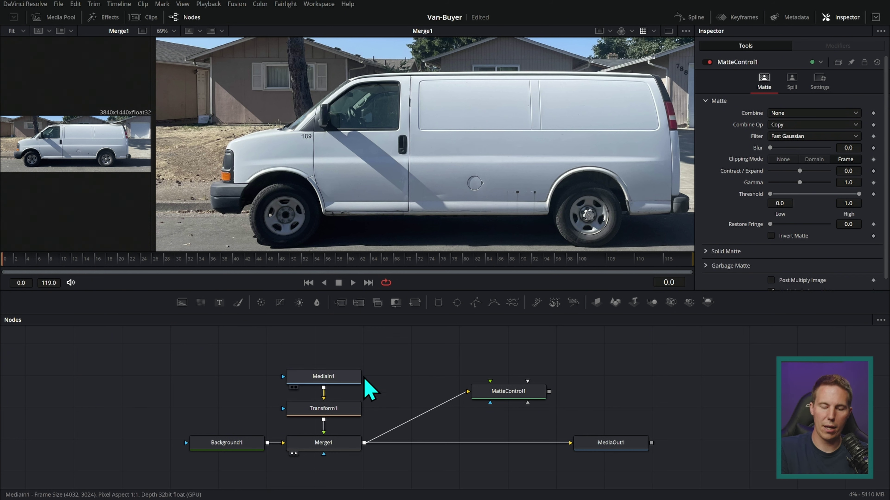
# Try pasting copies of MediaIn1 and Transform1 in place of MatteControl1, and undo back to the Matte Control setup.
pyautogui.moveTo(367, 361); pyautogui.dragTo(361, 423)
pyautogui.click(514, 397)
pyautogui.press('Delete')
pyautogui.moveTo(363, 355); pyautogui.dragTo(348, 419)
pyautogui.click(462, 377)
pyautogui.hotkey('ctrl', 'v')
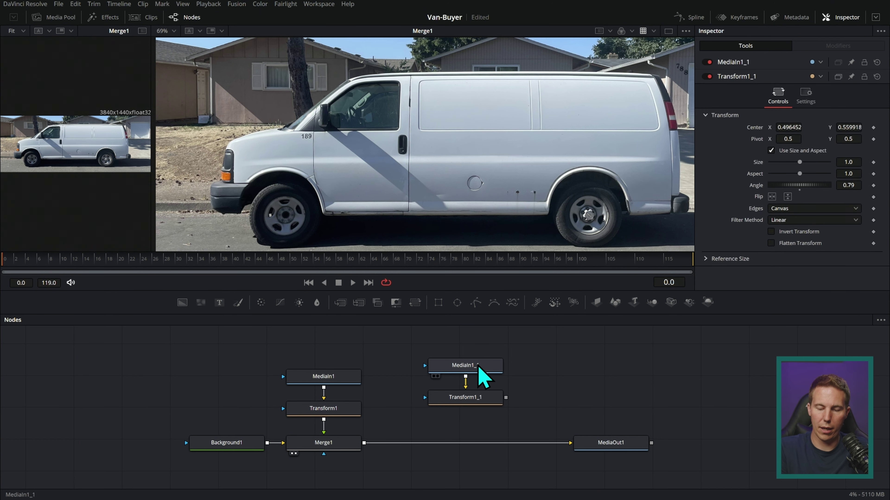
pyautogui.press('Delete')
pyautogui.hotkey('ctrl', 'z')
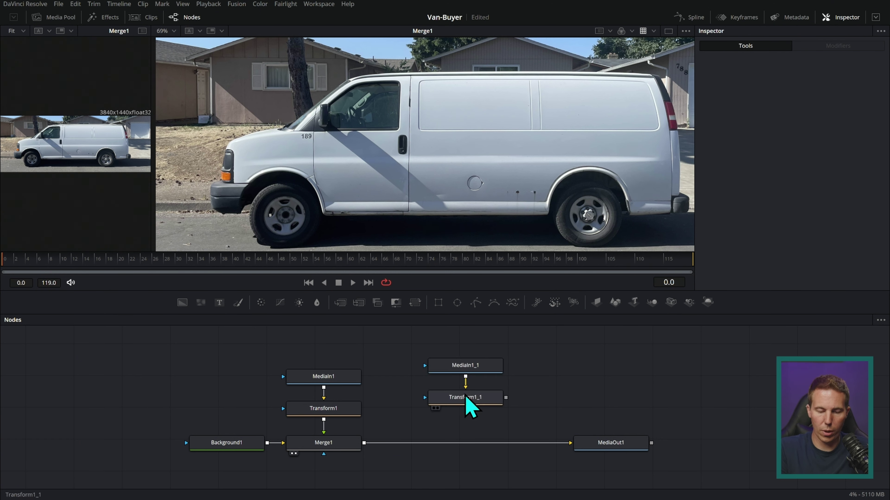
pyautogui.hotkey('ctrl', 'z')
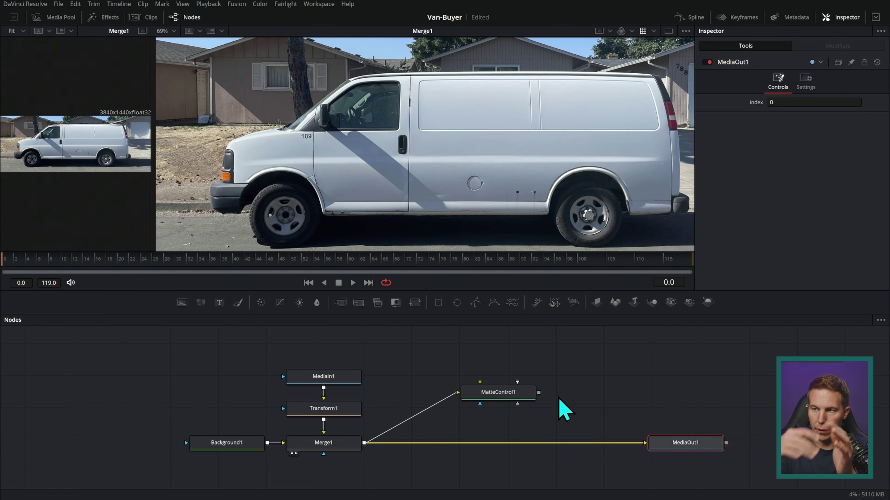
# Add a Polygon mask node above MatteControl1 and connect it to the garbage matte input.
pyautogui.moveTo(530, 392); pyautogui.dragTo(533, 391)
pyautogui.moveTo(541, 347); pyautogui.dragTo(526, 353)
pyautogui.moveTo(475, 302); pyautogui.dragTo(513, 400)
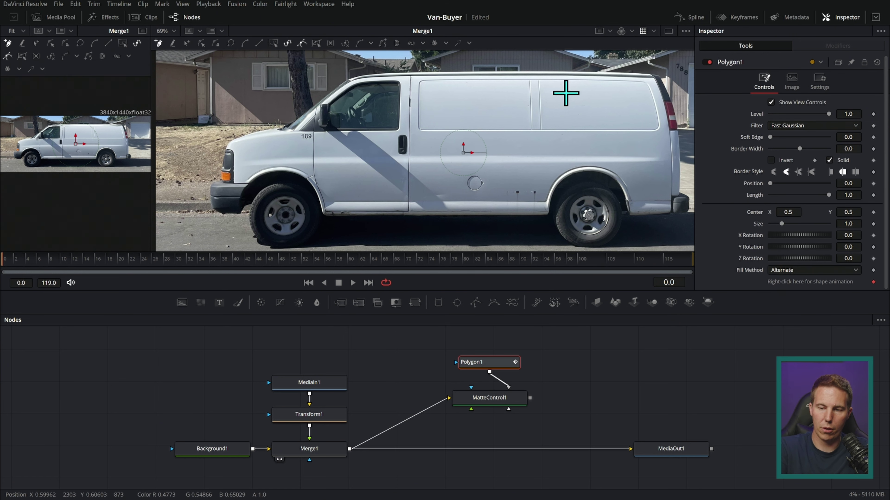
# Draw a rough closed test polygon on the van's side above the rear wheel, view MatteControl1 and invert the mask.
pyautogui.click(513, 118)
pyautogui.click(553, 107)
pyautogui.click(576, 132)
pyautogui.click(561, 170)
pyautogui.click(517, 172)
pyautogui.click(512, 117)
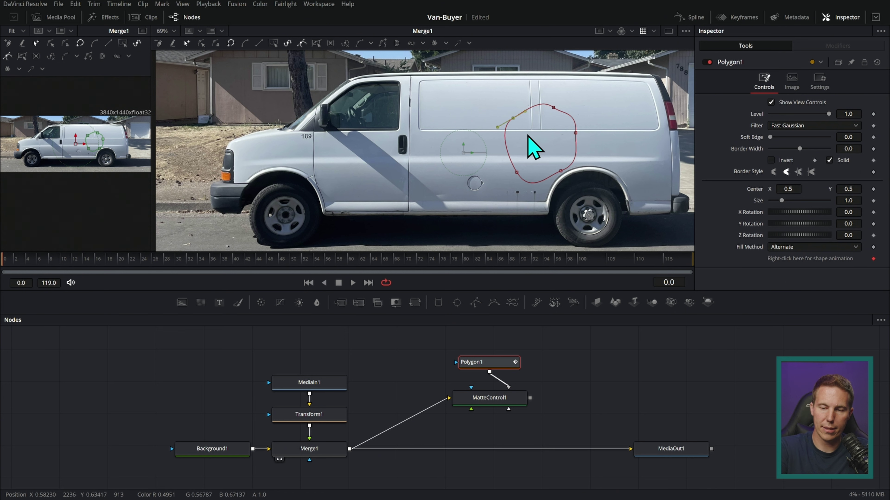
pyautogui.moveTo(523, 382); pyautogui.dragTo(646, 98)
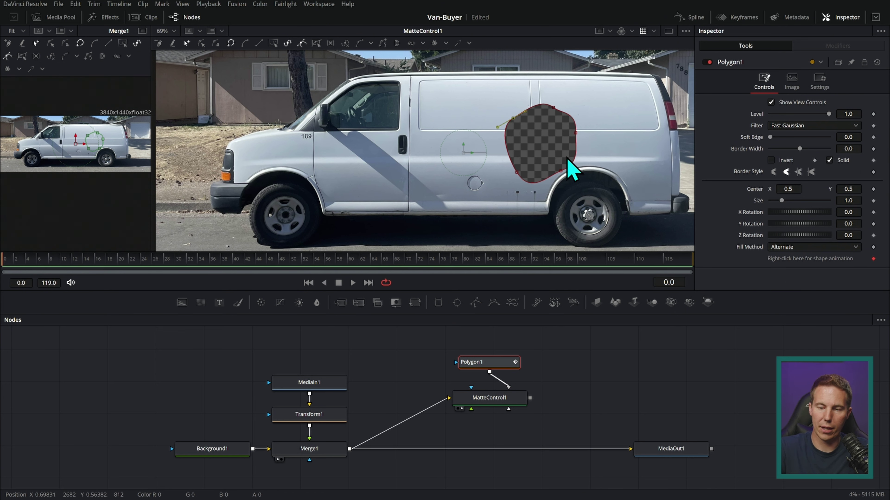
pyautogui.click(771, 161)
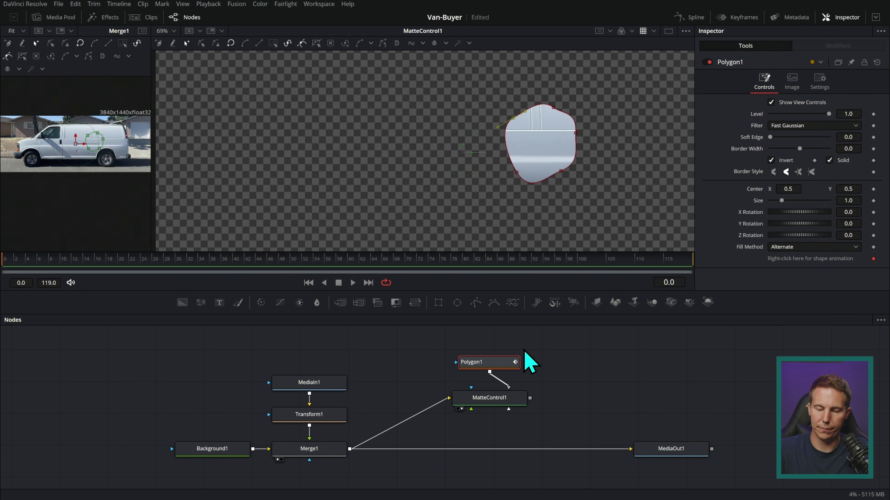
# Delete all points of the test polygon and turn off Polygon1's Invert option.
pyautogui.moveTo(615, 68); pyautogui.dragTo(487, 180)
pyautogui.press('Delete')
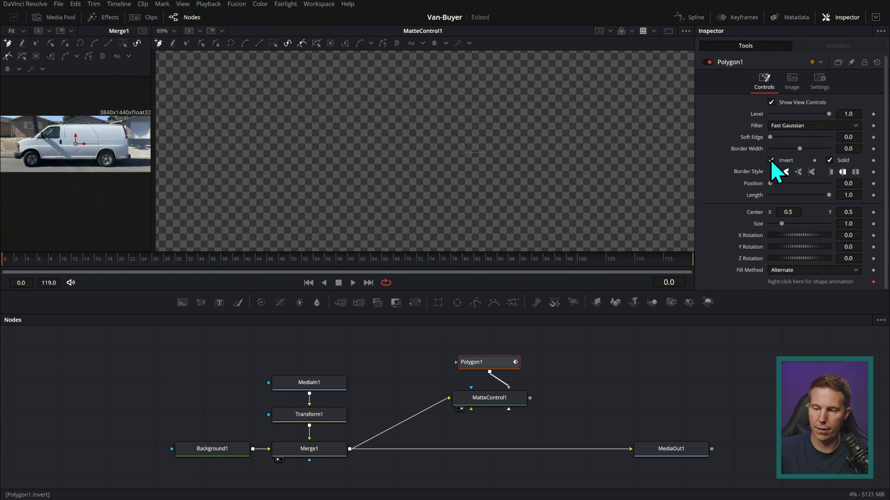
pyautogui.click(770, 160)
# Trace the van's outline with Polygon1, starting along the lower body edge behind the rear wheel.
pyautogui.scroll(5, 525, 137)
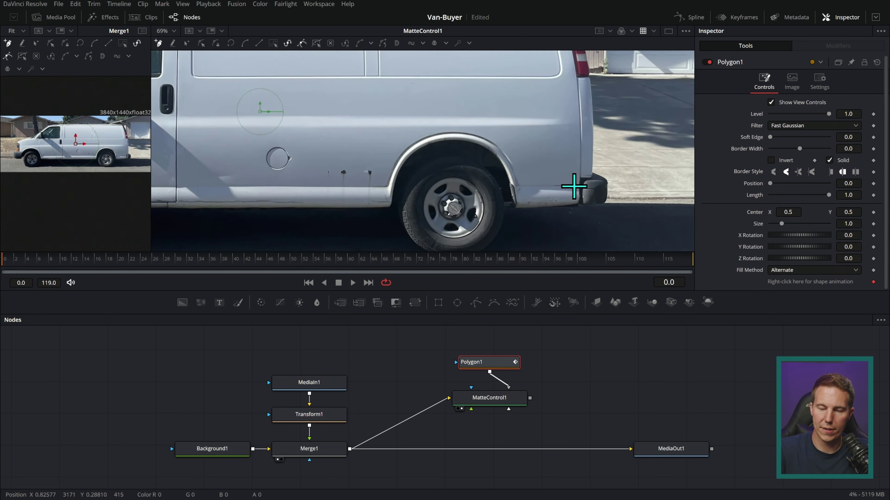
pyautogui.scroll(8, 574, 186)
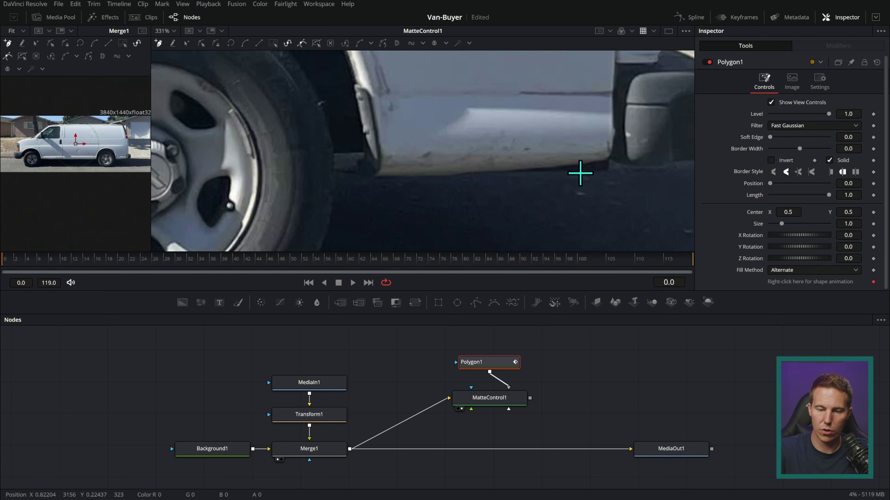
pyautogui.scroll(2, 580, 173)
pyautogui.click(321, 172)
pyautogui.click(440, 173)
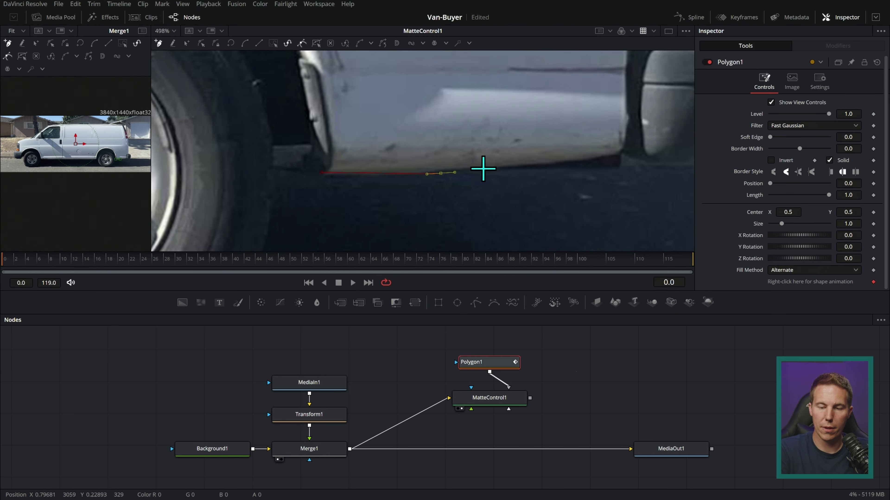
pyautogui.click(555, 166)
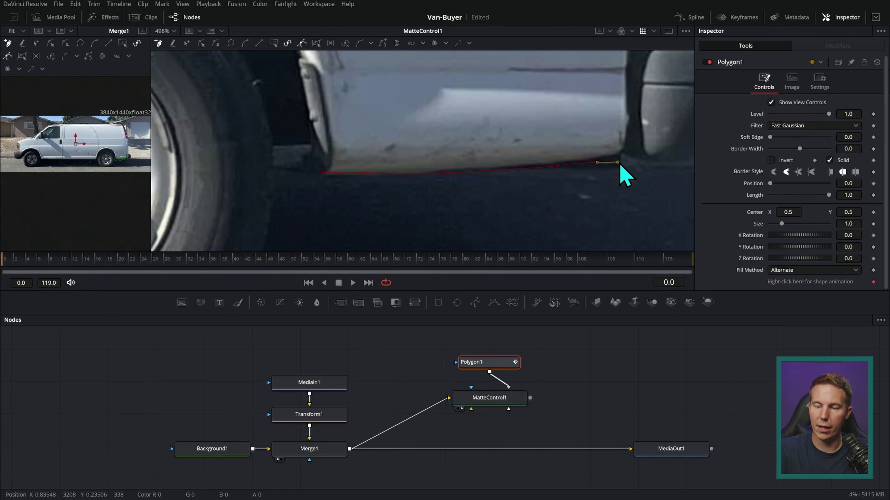
pyautogui.click(629, 147)
pyautogui.moveTo(655, 161); pyautogui.dragTo(561, 210)
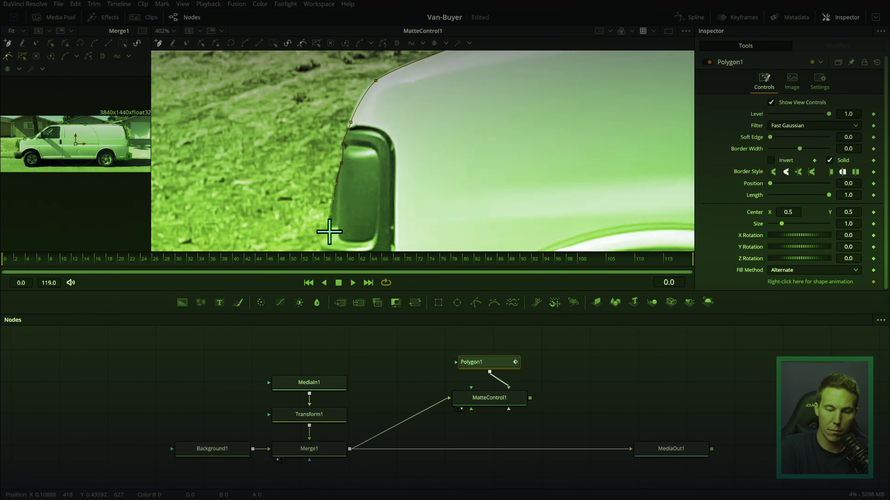
# Invert Polygon1 to isolate the van and set its Soft Edge to 0.0004.
pyautogui.click(771, 161)
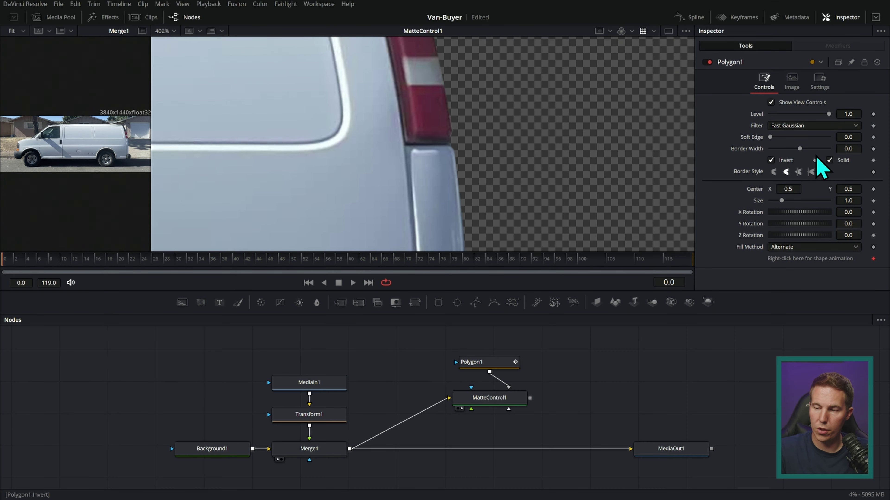
pyautogui.moveTo(848, 137); pyautogui.dragTo(842, 137)
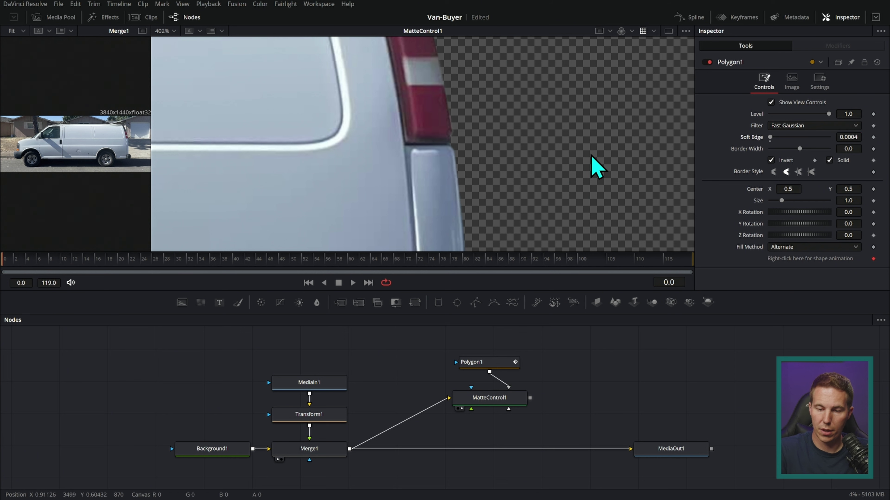
# Add a Merge node between Merge1 and MediaOut1, connect MatteControl1 as its foreground, and view MediaOut1.
pyautogui.scroll(-6, 471, 203)
pyautogui.scroll(-3, 595, 158)
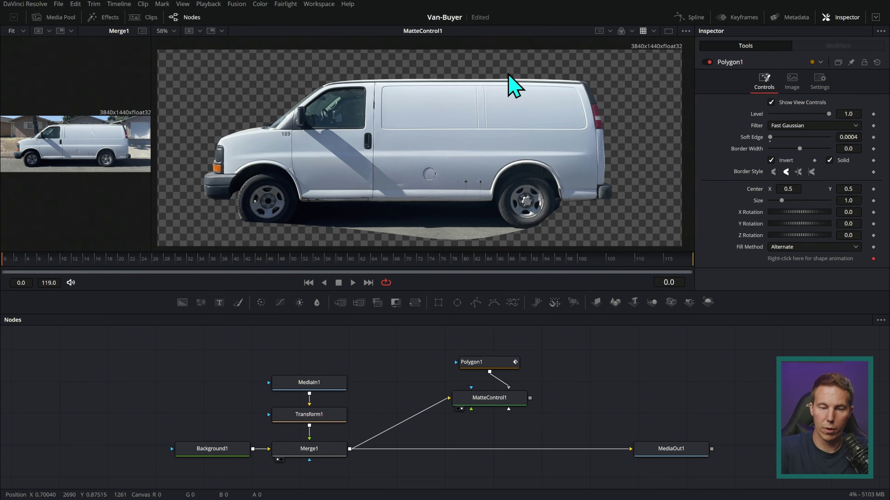
pyautogui.moveTo(544, 359); pyautogui.dragTo(500, 375)
pyautogui.click(530, 382)
pyautogui.moveTo(340, 302); pyautogui.dragTo(503, 443)
pyautogui.moveTo(522, 372); pyautogui.dragTo(526, 450)
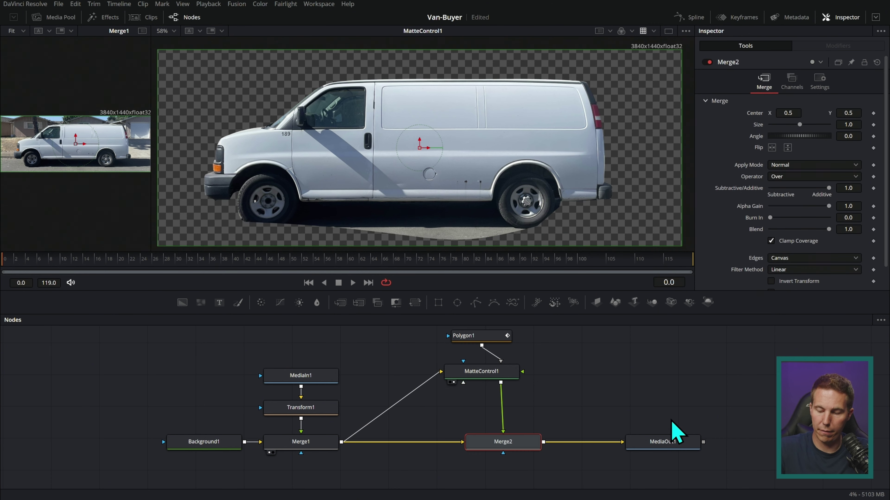
pyautogui.moveTo(675, 434); pyautogui.dragTo(608, 101)
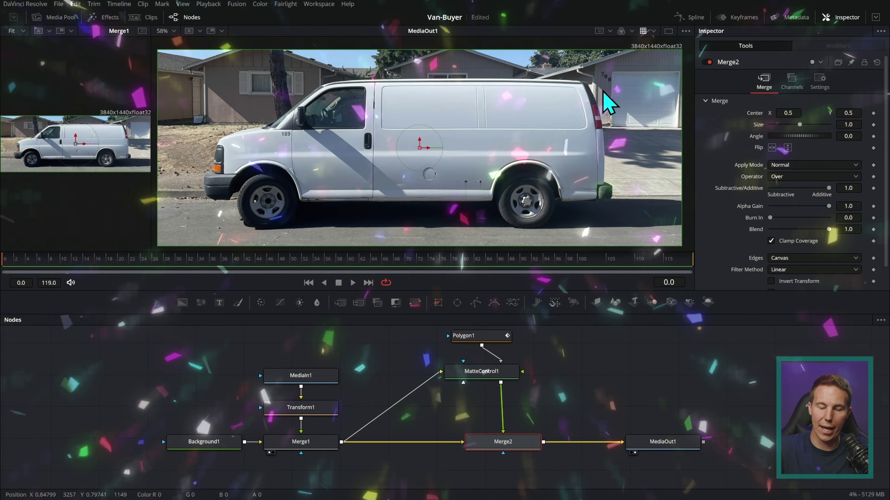
# Insert a Blur node between Merge1 and Merge2 and raise its Blur Size to about 28.3.
pyautogui.moveTo(587, 364); pyautogui.dragTo(622, 359)
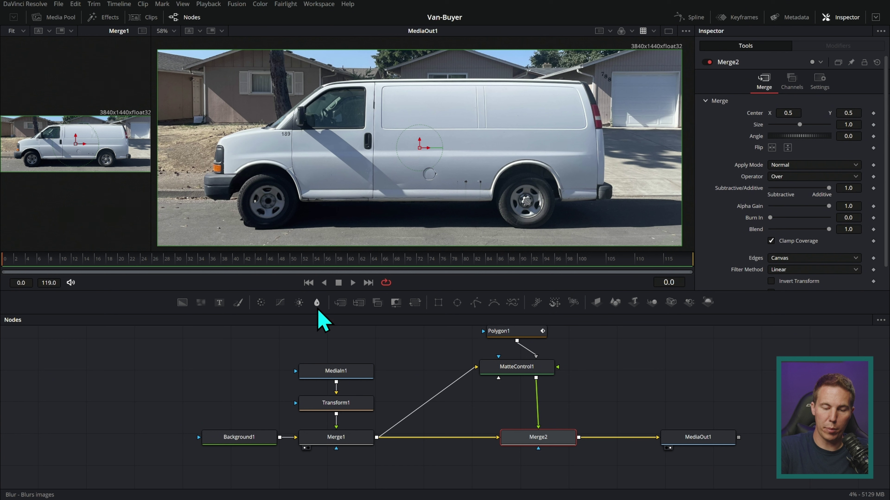
pyautogui.moveTo(441, 380); pyautogui.dragTo(445, 437)
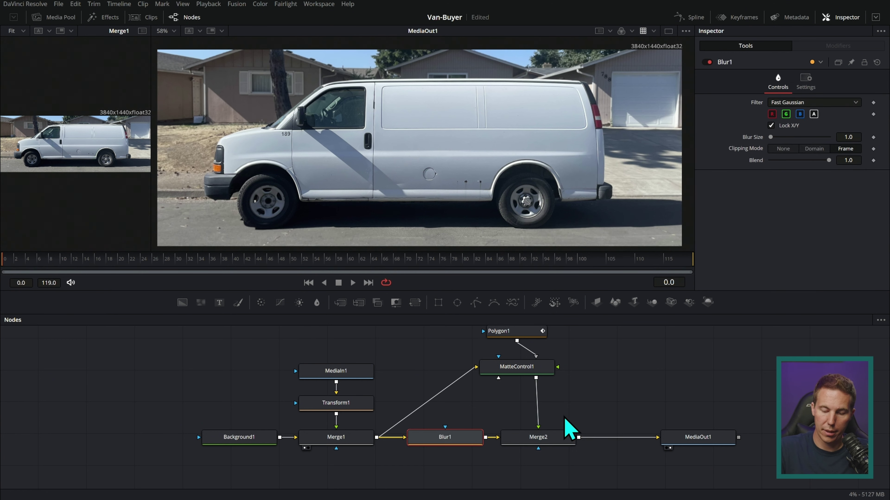
pyautogui.moveTo(553, 443); pyautogui.dragTo(582, 442)
pyautogui.moveTo(467, 437); pyautogui.dragTo(483, 437)
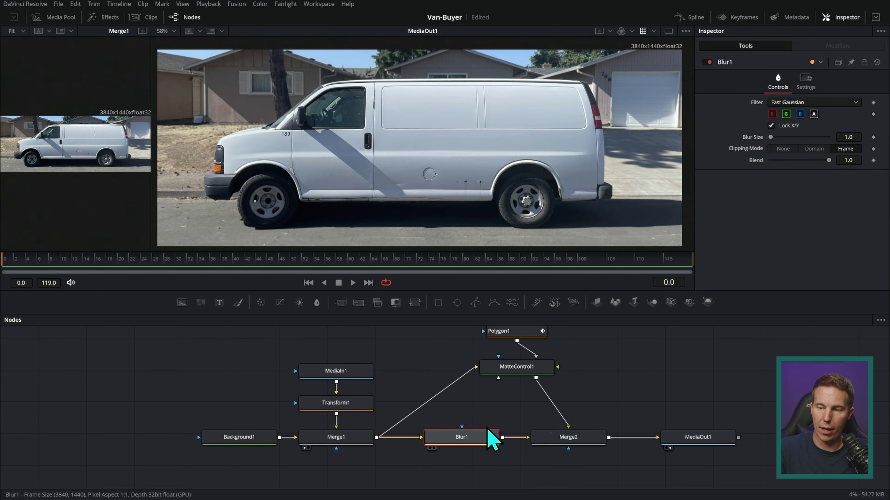
pyautogui.moveTo(776, 138); pyautogui.dragTo(786, 138)
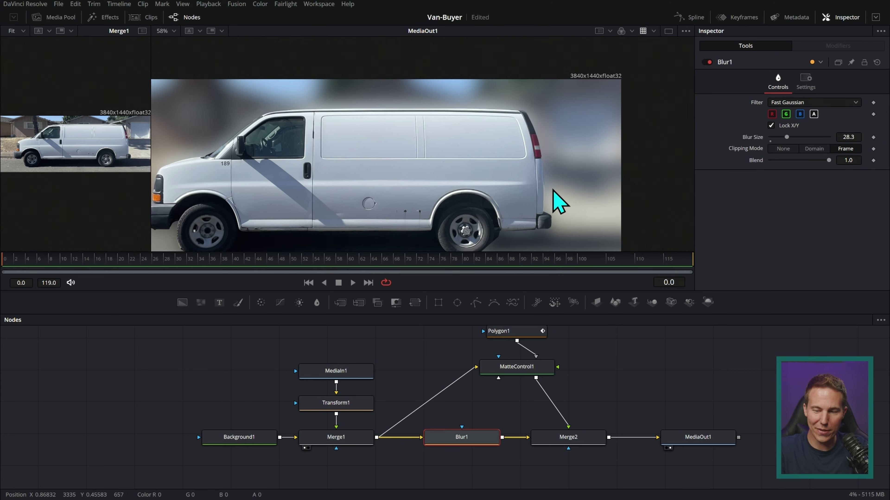
# Lower Blur1's Blur Size to 2.1 and check the background along the van's roof and front.
pyautogui.scroll(5, 553, 190)
pyautogui.moveTo(787, 137); pyautogui.dragTo(771, 139)
pyautogui.moveTo(470, 111); pyautogui.dragTo(667, 153)
pyautogui.moveTo(569, 150); pyautogui.dragTo(687, 144)
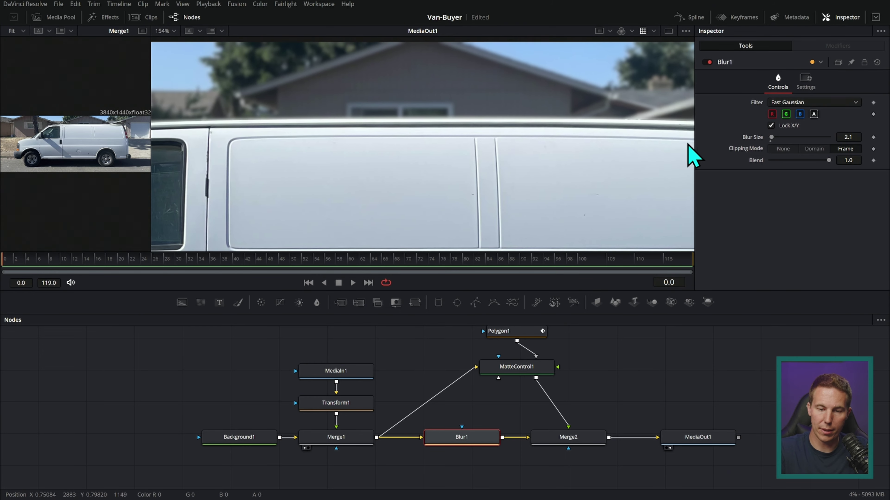
pyautogui.moveTo(180, 193); pyautogui.dragTo(566, 135)
pyautogui.moveTo(509, 159); pyautogui.dragTo(576, 135)
pyautogui.moveTo(543, 162); pyautogui.dragTo(573, 129)
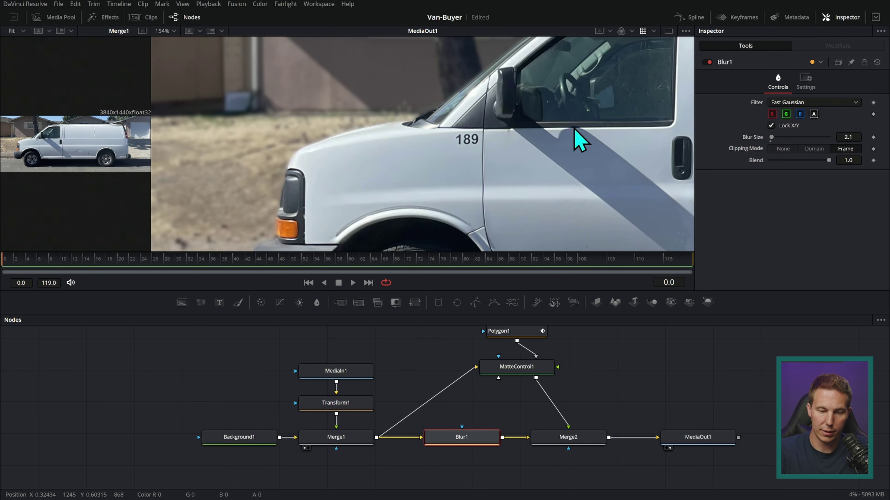
# Increase Blur1's Blur Size to 4.1 for a softer background behind the van.
pyautogui.scroll(-5, 412, 183)
pyautogui.scroll(3, 472, 193)
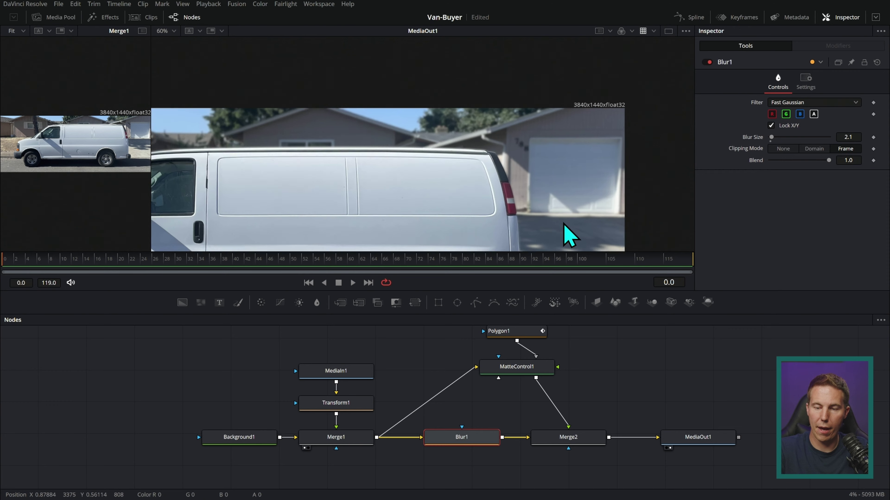
pyautogui.scroll(3, 563, 223)
pyautogui.moveTo(770, 137); pyautogui.dragTo(772, 137)
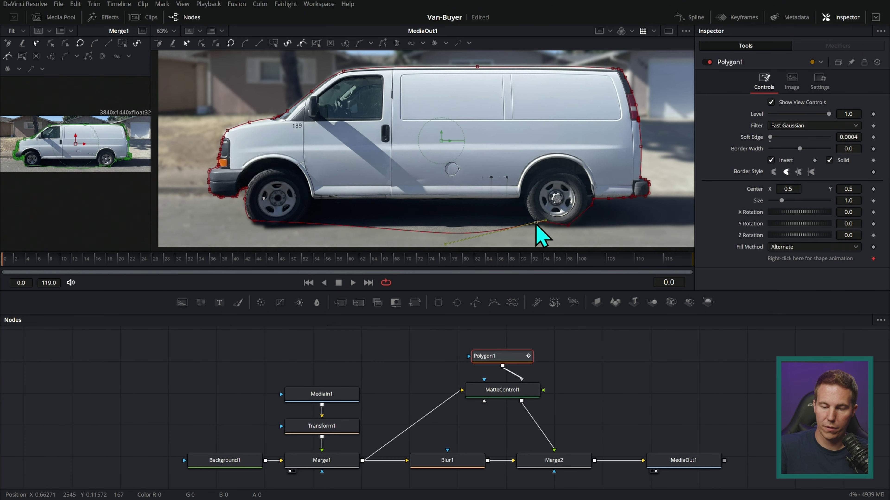
# Reshape Polygon1's lower edge between the wheels, pulling it up into the shadow beneath the van.
pyautogui.moveTo(531, 225)
pyautogui.mouseDown()
pyautogui.moveTo(500, 226)
pyautogui.moveTo(502, 209)
pyautogui.mouseUp()
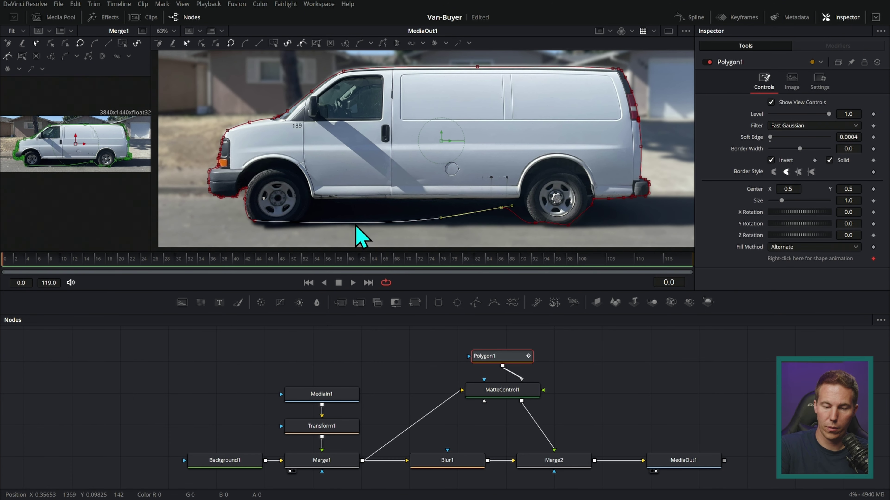
pyautogui.moveTo(355, 224); pyautogui.dragTo(314, 209)
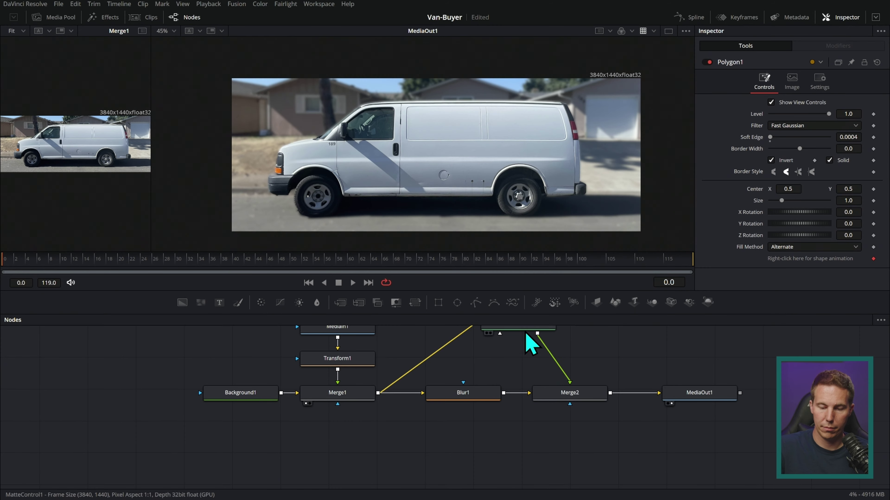
# Mask Blur1 with a Rectangle about 1.35 wide and 1.12 high, centred at about Y 0.78 above the foreground road.
pyautogui.moveTo(437, 302); pyautogui.dragTo(456, 428)
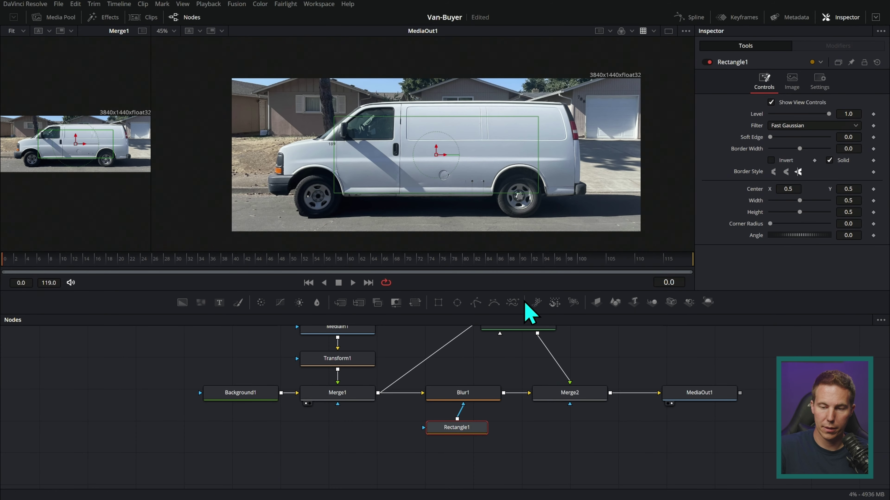
pyautogui.moveTo(538, 165); pyautogui.dragTo(689, 167)
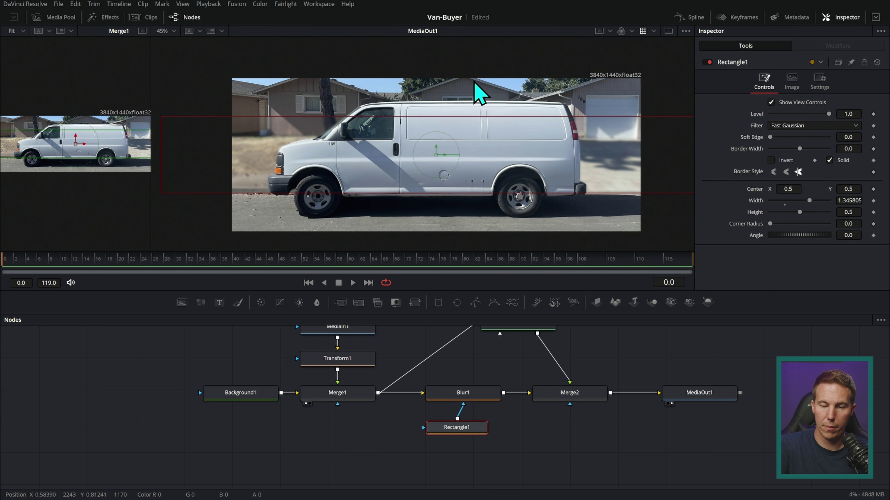
pyautogui.moveTo(448, 118); pyautogui.dragTo(447, 110)
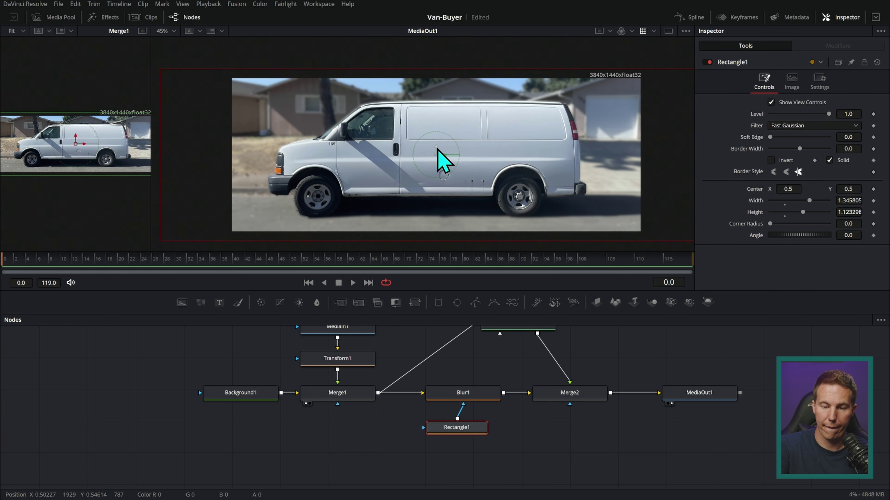
pyautogui.moveTo(437, 149); pyautogui.dragTo(442, 109)
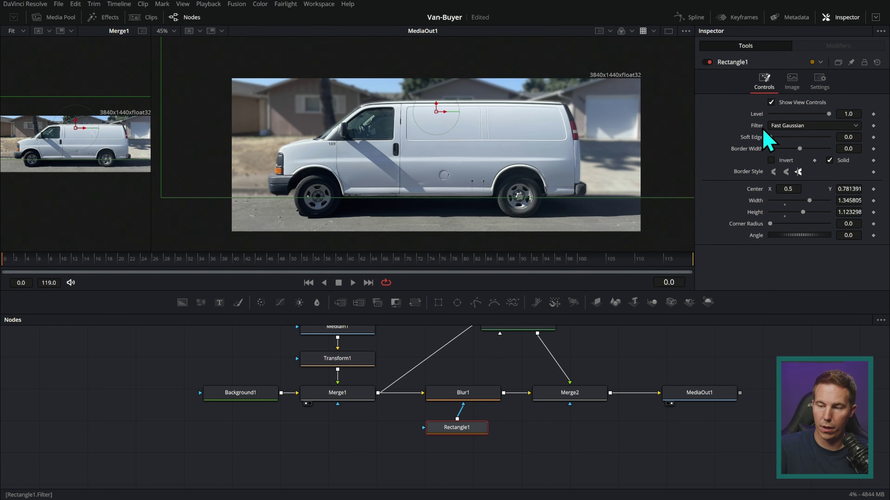
# Set Rectangle1's Soft Edge to 0.0331 and check the blur's transition across the road.
pyautogui.moveTo(770, 137); pyautogui.dragTo(784, 139)
pyautogui.moveTo(783, 137); pyautogui.dragTo(779, 137)
pyautogui.scroll(2, 564, 197)
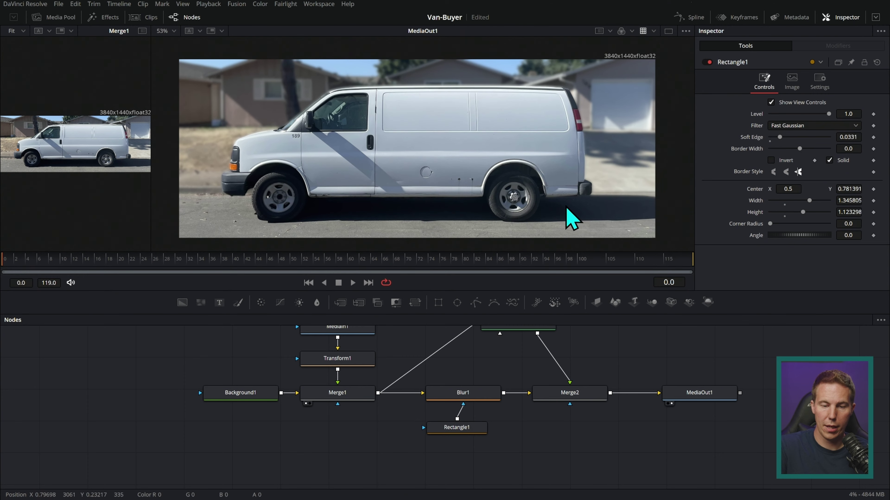
pyautogui.moveTo(607, 201); pyautogui.dragTo(605, 199)
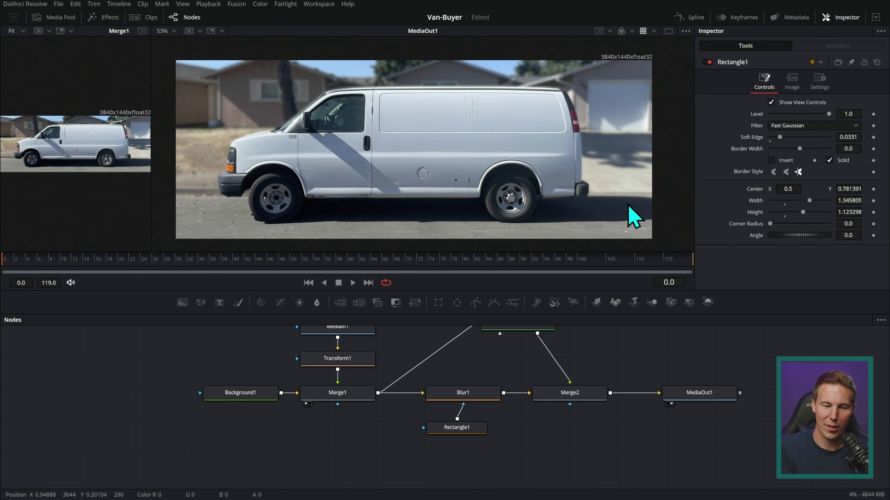
# Compare the van's rear edge with Blur1's Blur Size at 1.6 and 0.0, and raise the blur again.
pyautogui.scroll(10, 504, 159)
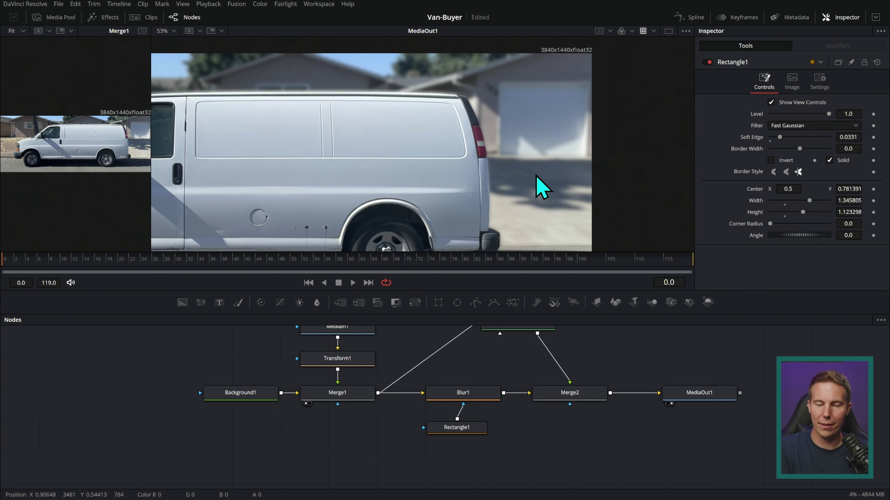
pyautogui.click(482, 395)
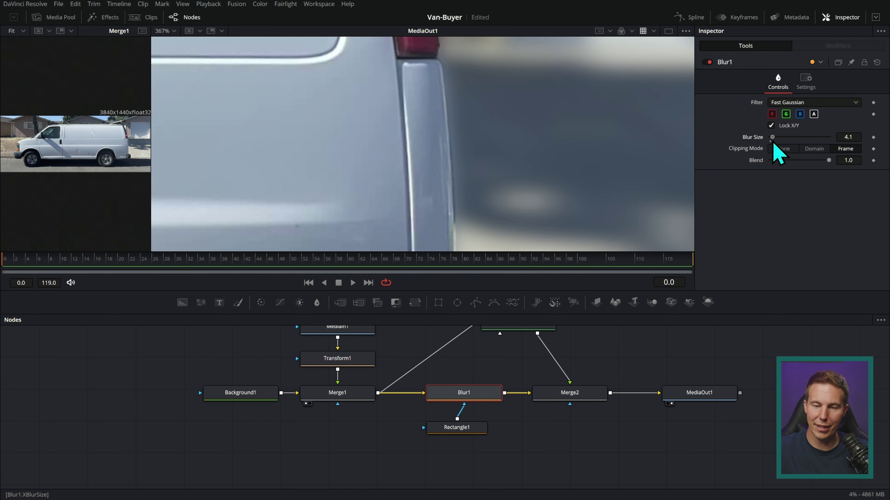
pyautogui.moveTo(773, 142); pyautogui.dragTo(770, 143)
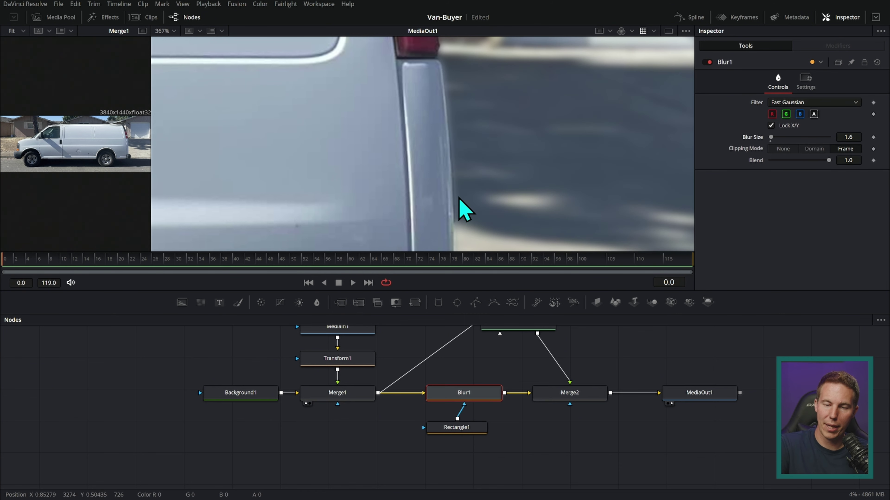
pyautogui.moveTo(770, 137); pyautogui.dragTo(770, 141)
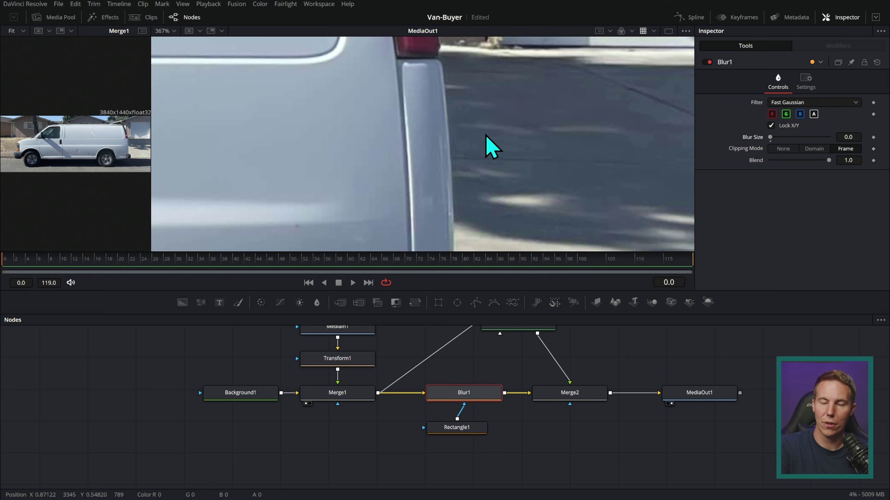
pyautogui.moveTo(770, 138); pyautogui.dragTo(772, 140)
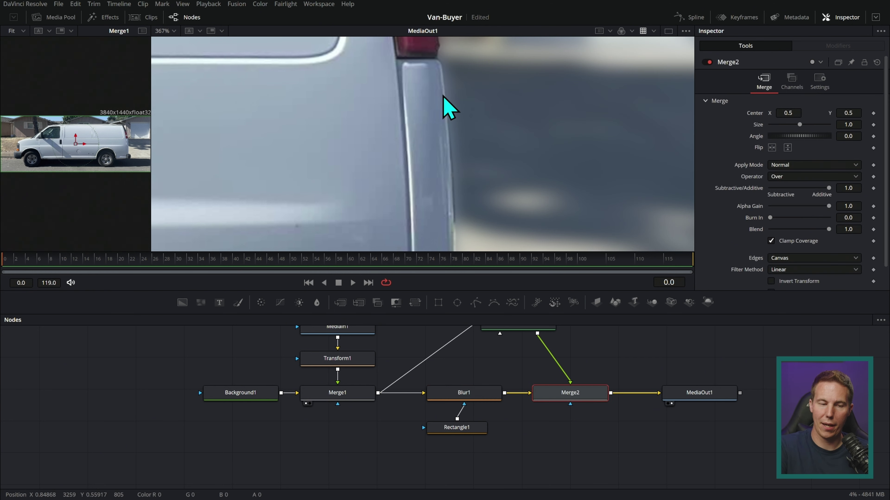
# Toggle Merge2 off and on to compare the edge around the van's tail light with and without the cutout.
pyautogui.click(707, 62)
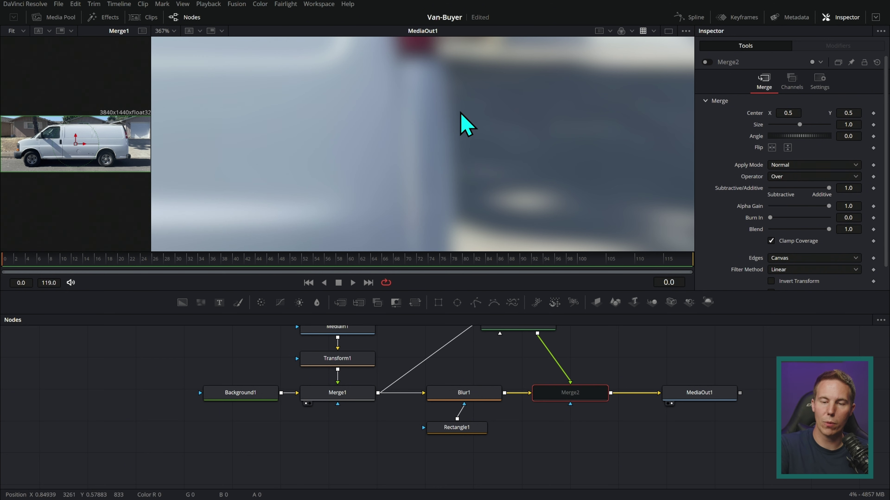
pyautogui.moveTo(460, 112); pyautogui.dragTo(497, 214)
pyautogui.moveTo(492, 140); pyautogui.dragTo(489, 214)
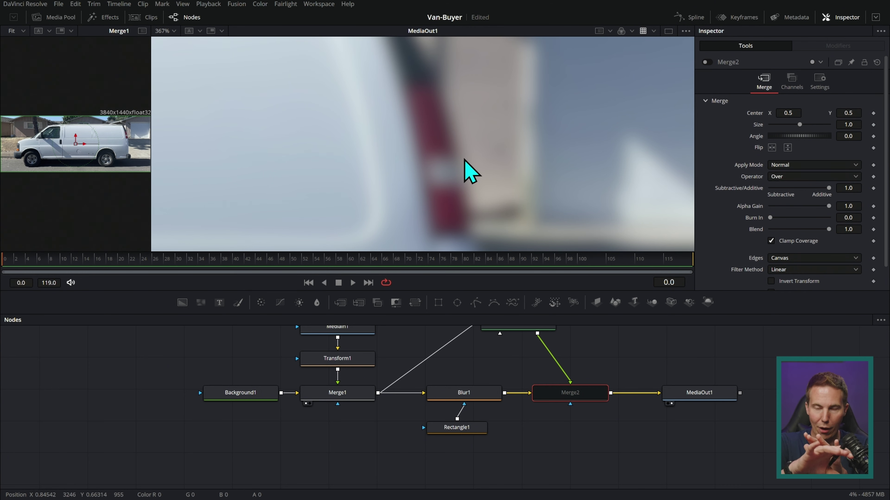
pyautogui.click(705, 63)
pyautogui.click(707, 64)
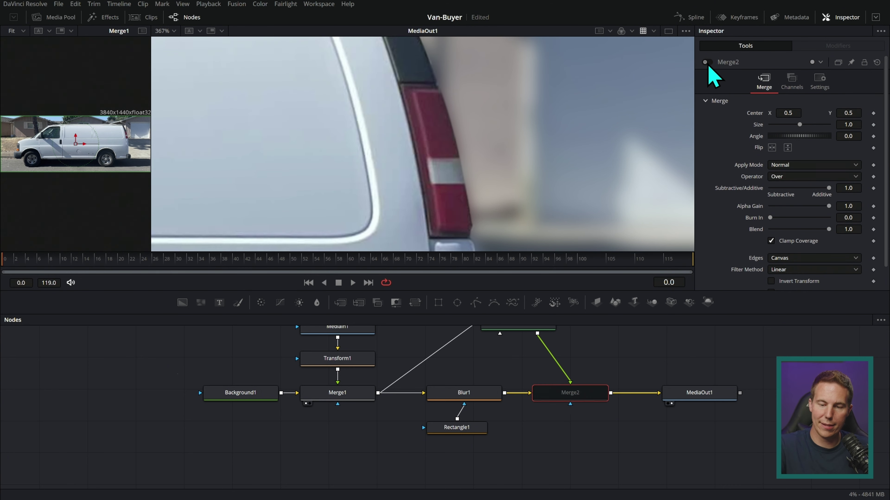
pyautogui.click(705, 63)
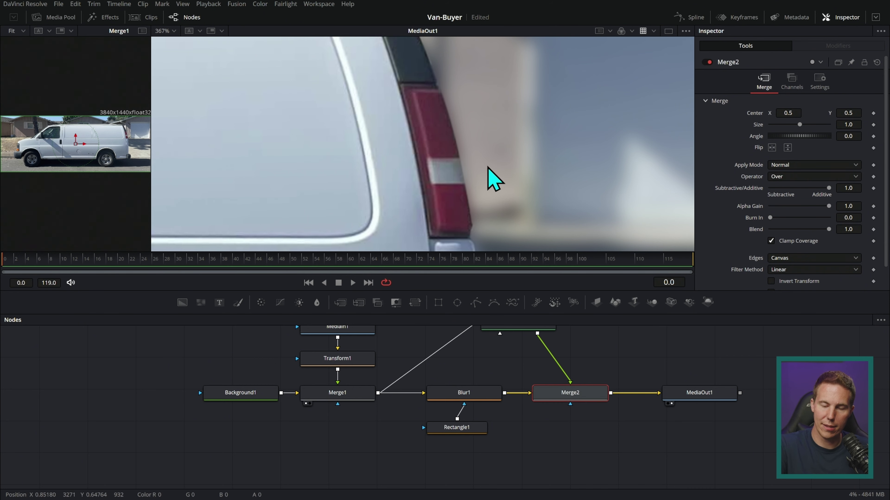
# Examine the blurred halo along the van's rear edge and delete Blur1 with its Rectangle1 mask.
pyautogui.scroll(-1, 487, 168)
pyautogui.moveTo(487, 140); pyautogui.dragTo(508, 145)
pyautogui.moveTo(529, 175); pyautogui.dragTo(518, 69)
pyautogui.moveTo(525, 196); pyautogui.dragTo(523, 164)
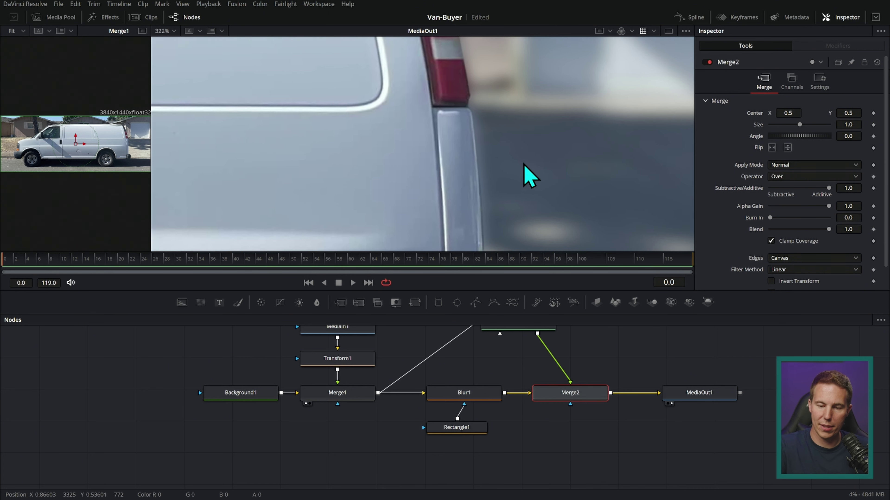
pyautogui.scroll(-2, 532, 189)
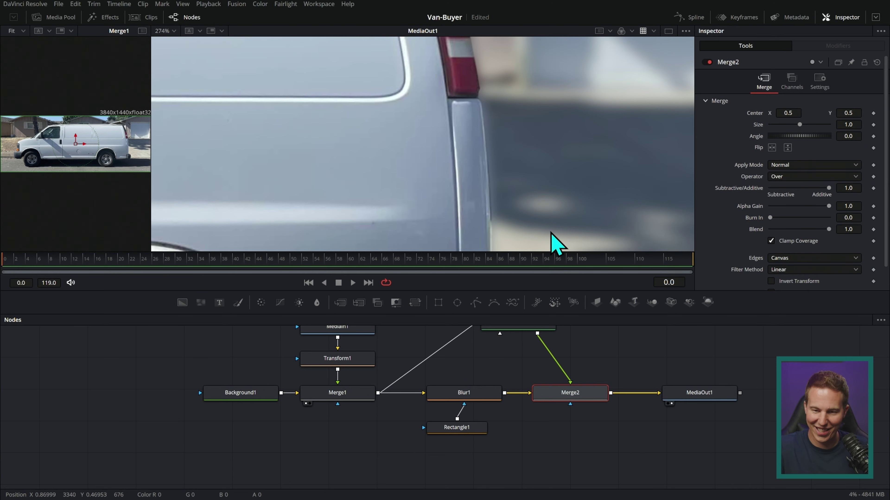
pyautogui.scroll(-6, 546, 200)
pyautogui.scroll(1, 520, 205)
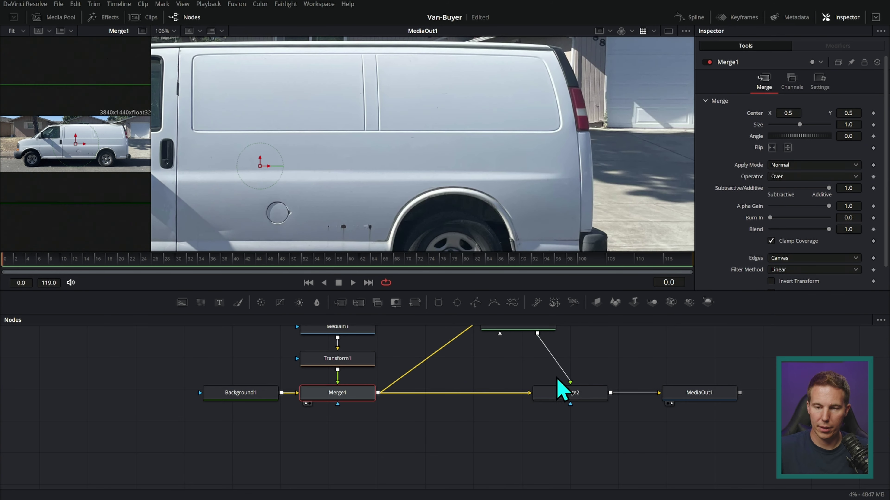
# Disable Merge2 and examine the edge between the van's front bumper and the background.
pyautogui.click(592, 396)
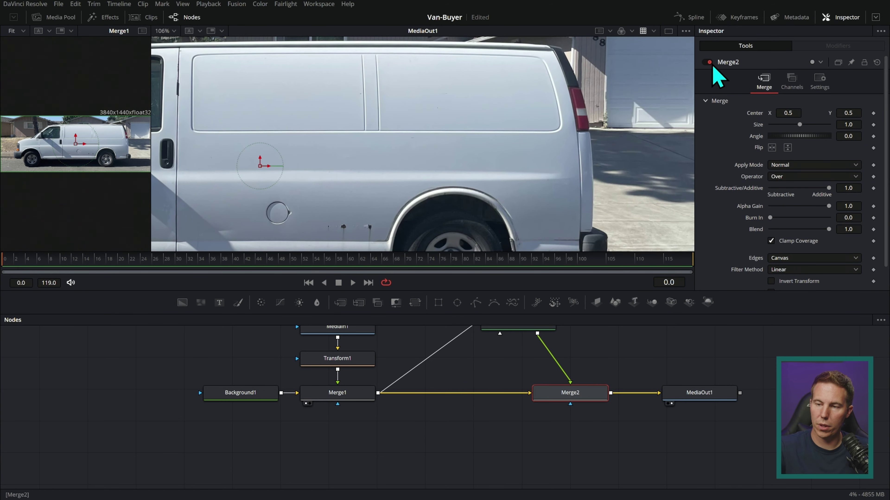
pyautogui.scroll(1, 617, 192)
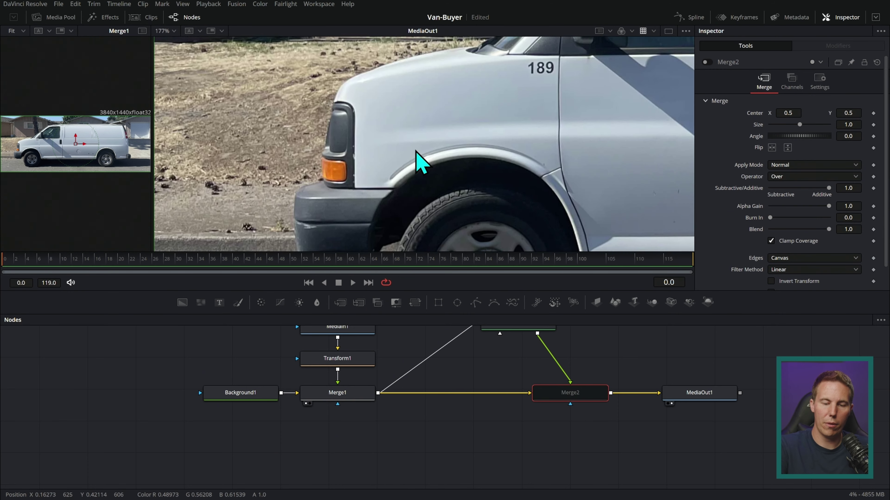
pyautogui.moveTo(416, 151); pyautogui.dragTo(435, 121)
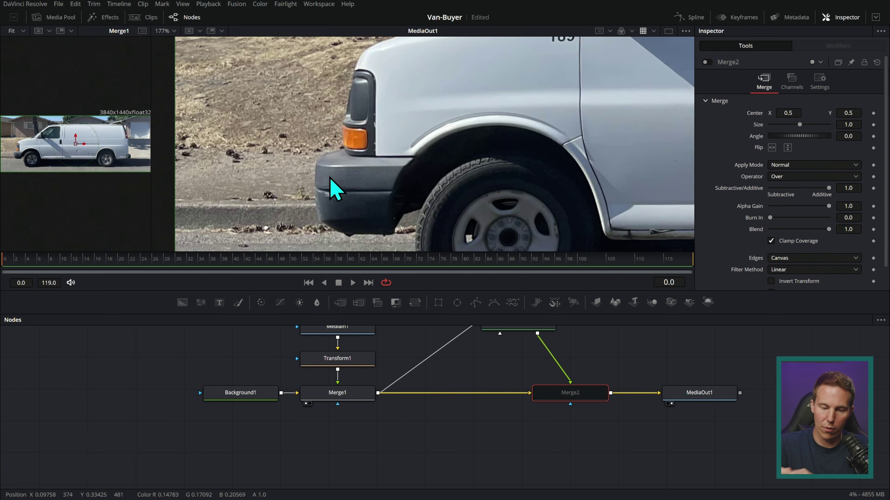
pyautogui.click(482, 377)
pyautogui.moveTo(482, 377); pyautogui.dragTo(489, 387)
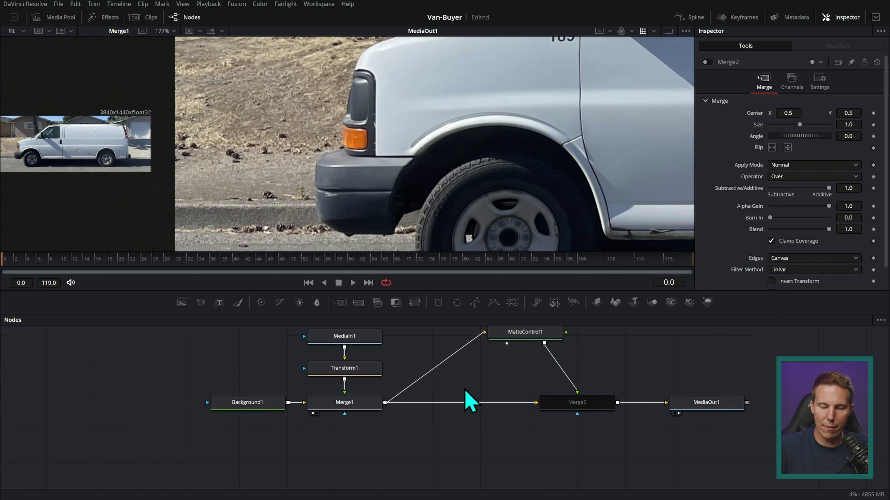
# Add a Paint node on the connection between Merge1 and Merge2.
pyautogui.hotkey('shift', 'space')
pyautogui.write('depth')
pyautogui.press('BackSpace')
pyautogui.press('BackSpace')
pyautogui.press('BackSpace')
pyautogui.press('BackSpace')
pyautogui.press('BackSpace')
pyautogui.write('paint')
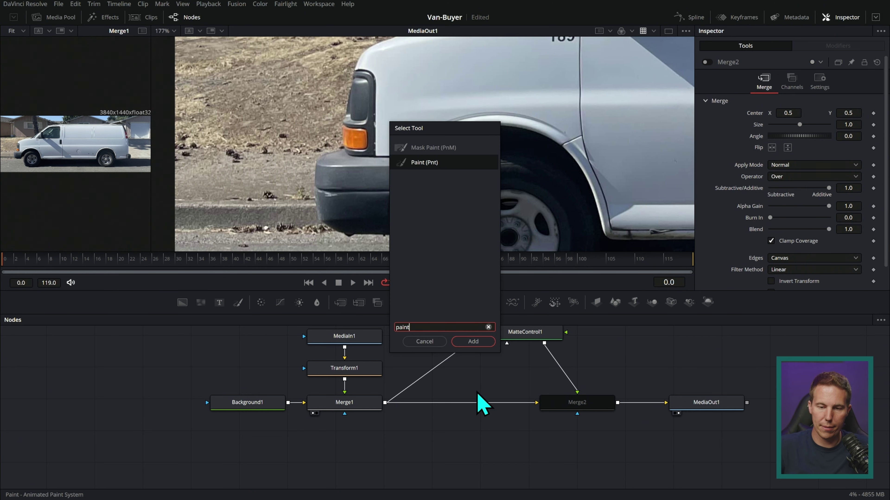
pyautogui.press('Return')
pyautogui.moveTo(477, 393)
pyautogui.mouseDown()
pyautogui.moveTo(479, 414)
pyautogui.moveTo(479, 377)
pyautogui.moveTo(485, 409)
pyautogui.mouseUp()
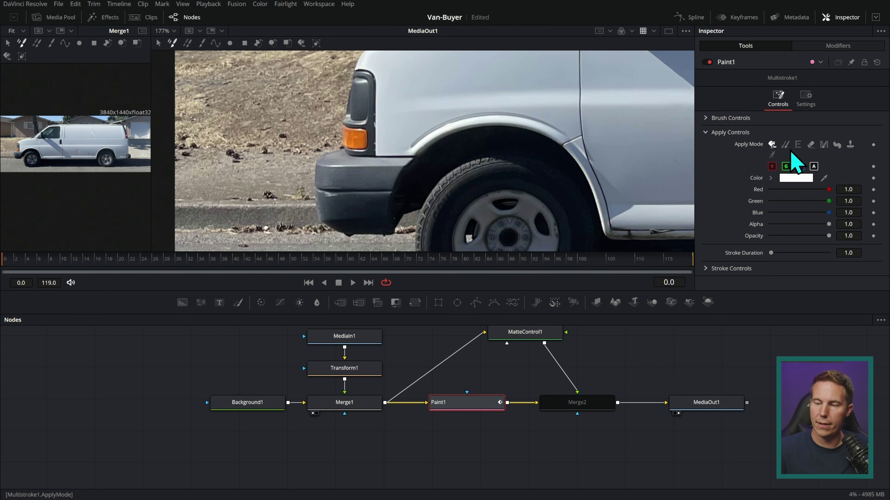
# Set Paint1 to clone with the Stroke tool, using a brush size of 0.0142.
pyautogui.click(785, 145)
pyautogui.click(204, 47)
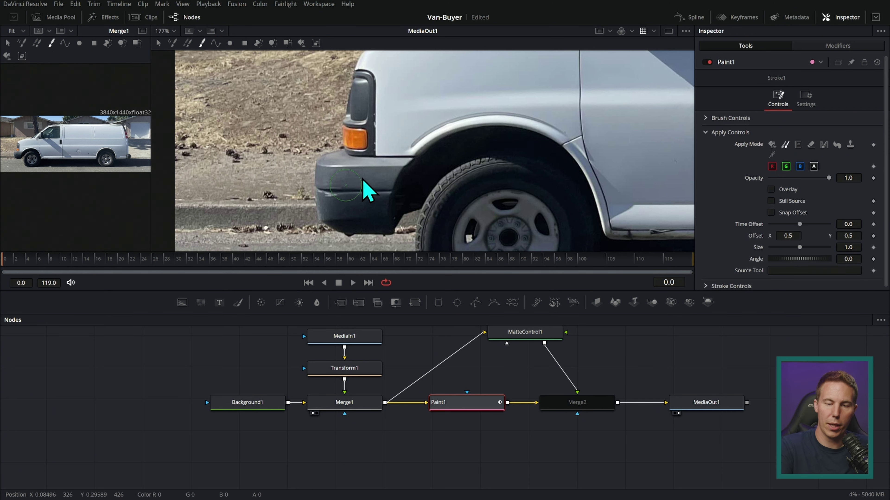
pyautogui.moveTo(444, 119); pyautogui.dragTo(490, 135)
pyautogui.scroll(-2, 478, 130)
pyautogui.scroll(-1, 488, 167)
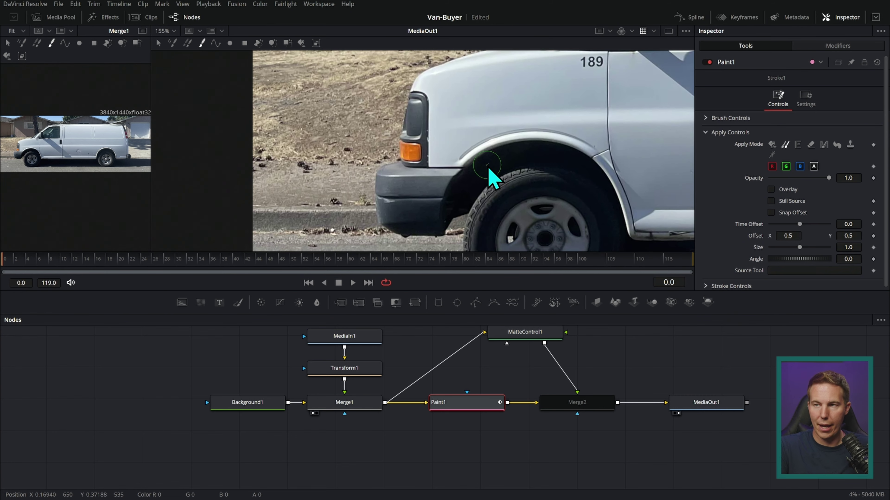
pyautogui.click(728, 118)
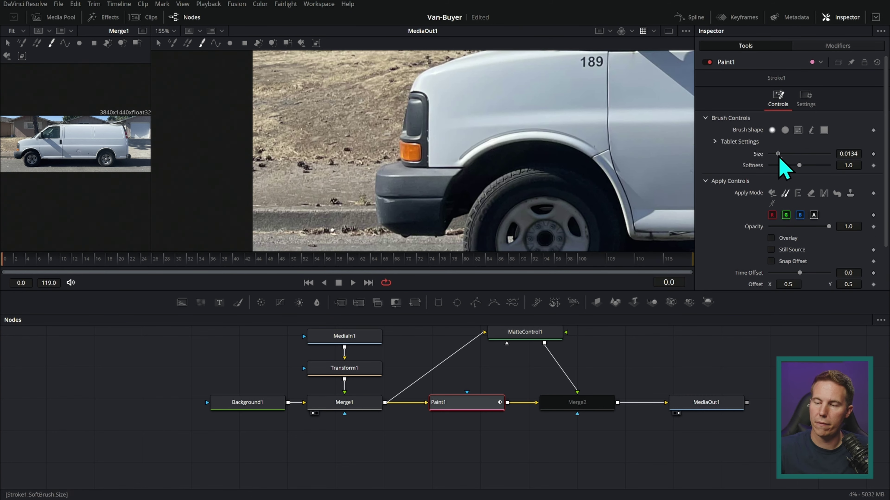
pyautogui.moveTo(779, 157); pyautogui.dragTo(779, 158)
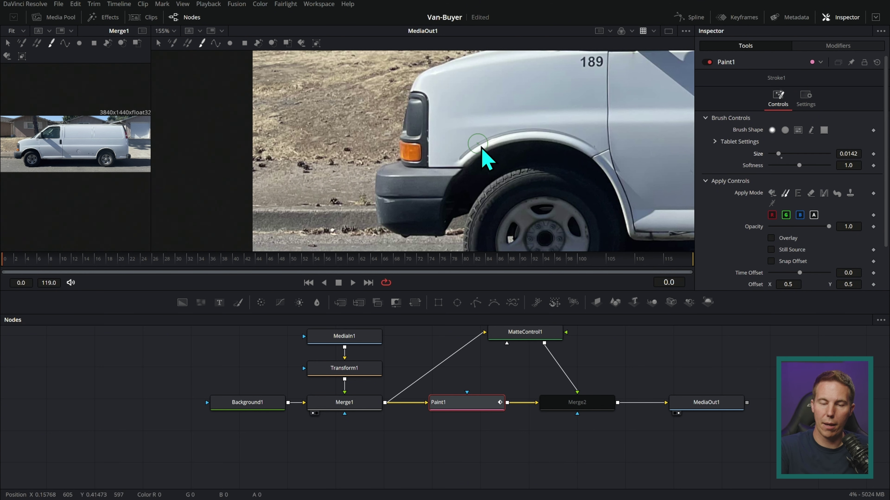
# Enlarge MediaOut1 as the only viewer and clone the curb and dirt over the front bumper's outer edge.
pyautogui.moveTo(499, 290); pyautogui.dragTo(499, 464)
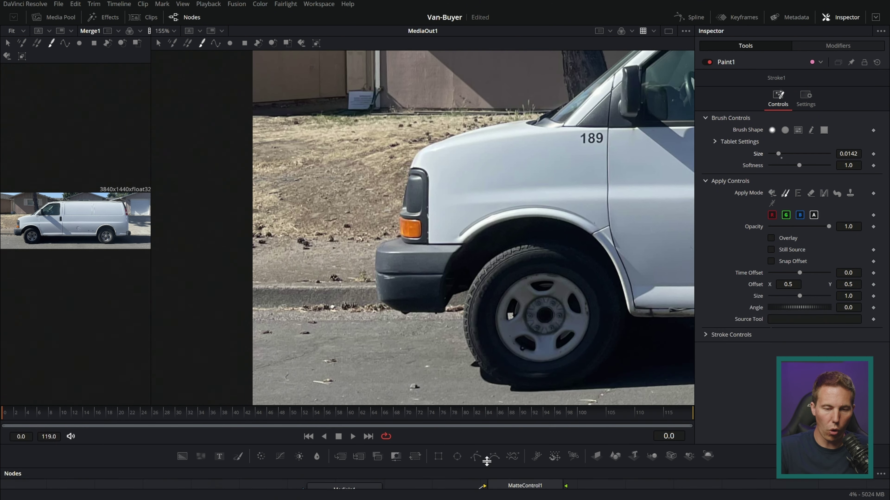
pyautogui.click(668, 30)
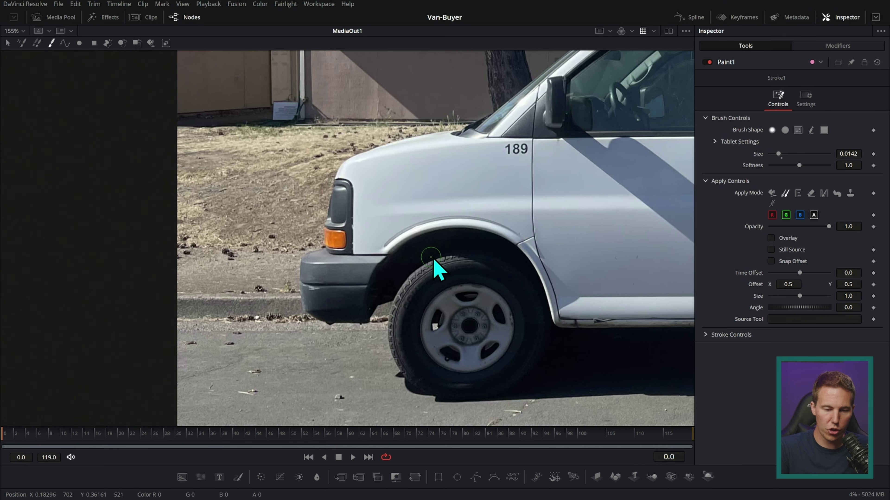
pyautogui.scroll(2, 436, 259)
pyautogui.moveTo(472, 266); pyautogui.dragTo(590, 253)
pyautogui.scroll(3, 570, 266)
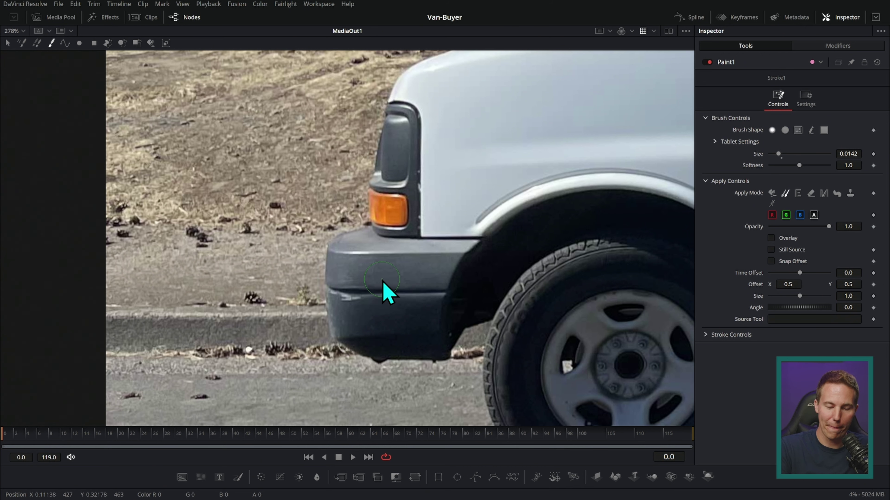
pyautogui.keyDown('alt'); pyautogui.click(182, 316); pyautogui.keyUp('alt')
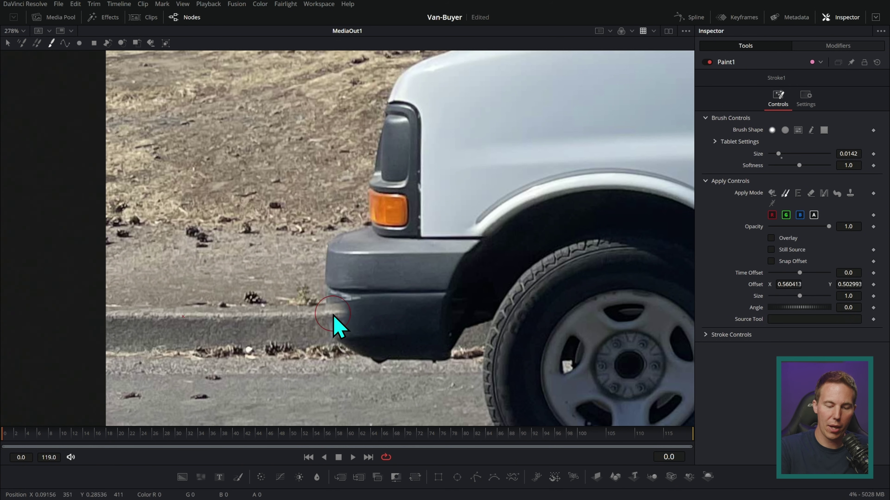
pyautogui.moveTo(333, 316)
pyautogui.mouseDown()
pyautogui.moveTo(330, 248)
pyautogui.moveTo(333, 337)
pyautogui.moveTo(387, 367)
pyautogui.moveTo(452, 369)
pyautogui.moveTo(415, 366)
pyautogui.mouseUp()
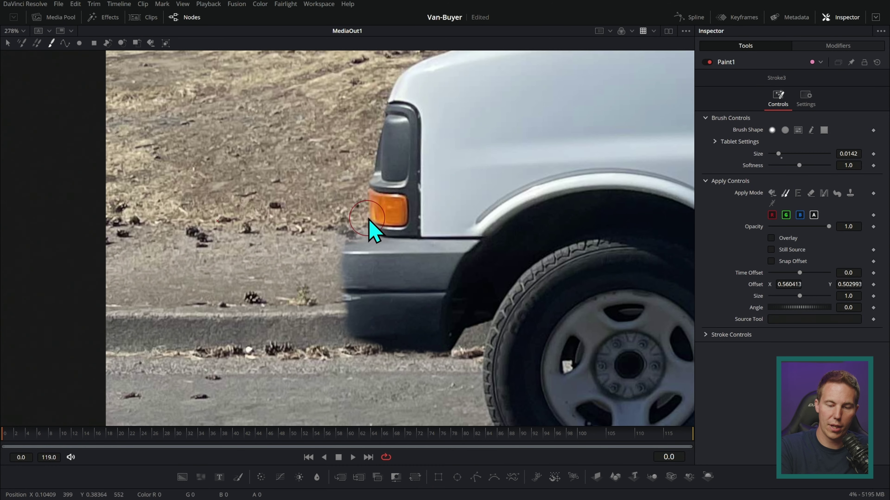
# Continue cloning the dirt background over the edges of the headlight and the hood's front corner.
pyautogui.moveTo(369, 220); pyautogui.dragTo(380, 154)
pyautogui.moveTo(428, 148); pyautogui.dragTo(419, 268)
pyautogui.moveTo(370, 243)
pyautogui.mouseDown()
pyautogui.moveTo(395, 195)
pyautogui.moveTo(392, 203)
pyautogui.moveTo(441, 173)
pyautogui.mouseUp()
pyautogui.moveTo(516, 190); pyautogui.dragTo(506, 243)
pyautogui.moveTo(384, 282); pyautogui.dragTo(375, 304)
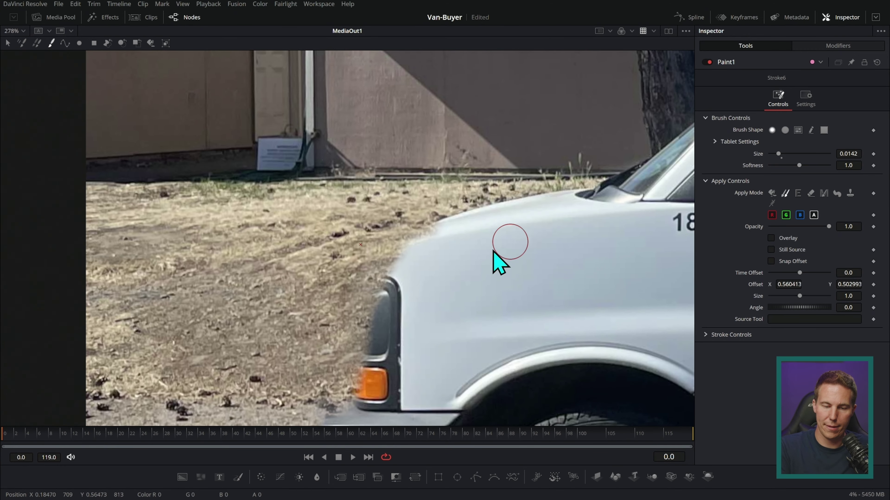
# Sample the dry grass and clone it along the hood's upper edge up to the base of the windshield.
pyautogui.keyDown('alt'); pyautogui.click(323, 209); pyautogui.keyUp('alt')
pyautogui.moveTo(449, 222)
pyautogui.mouseDown()
pyautogui.moveTo(495, 209)
pyautogui.moveTo(536, 219)
pyautogui.moveTo(489, 258)
pyautogui.moveTo(389, 274)
pyautogui.mouseUp()
pyautogui.keyDown('alt'); pyautogui.click(223, 288); pyautogui.keyUp('alt')
pyautogui.moveTo(435, 257); pyautogui.dragTo(504, 245)
pyautogui.keyDown('alt'); pyautogui.click(420, 223); pyautogui.keyUp('alt')
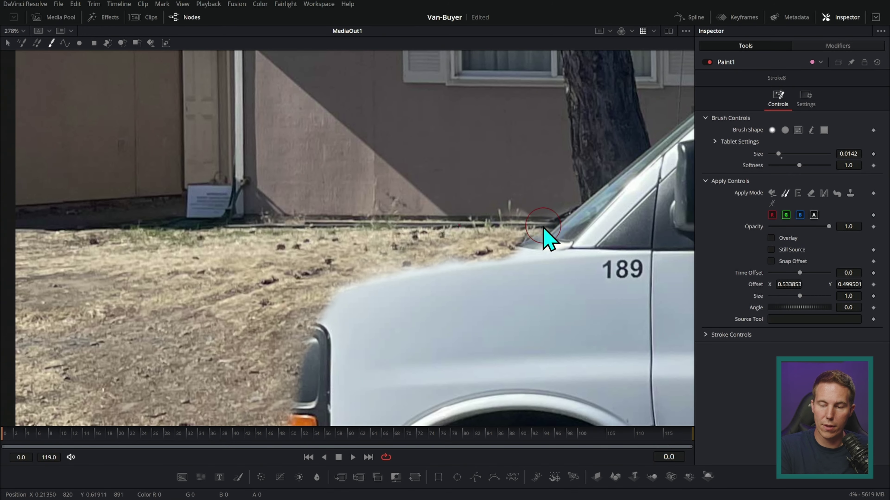
pyautogui.moveTo(447, 257); pyautogui.dragTo(424, 259)
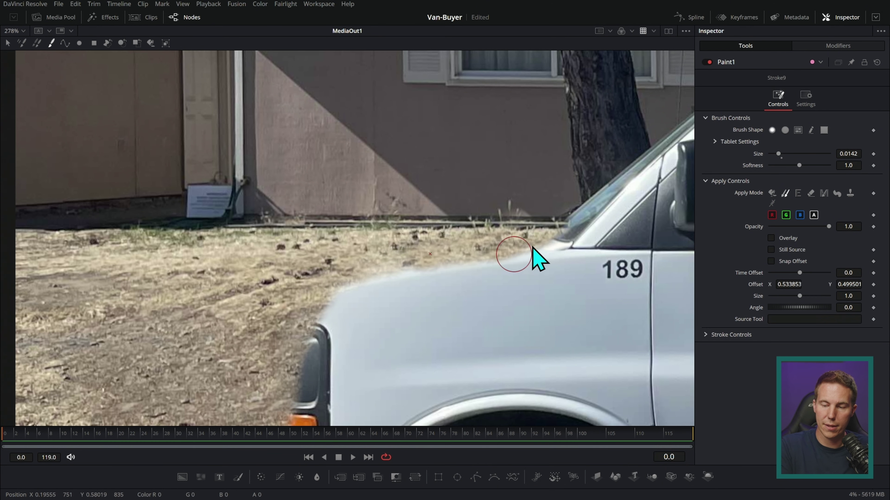
# Clone the house wall and tree trunk over the lower edge of the windshield.
pyautogui.moveTo(579, 220); pyautogui.dragTo(476, 270)
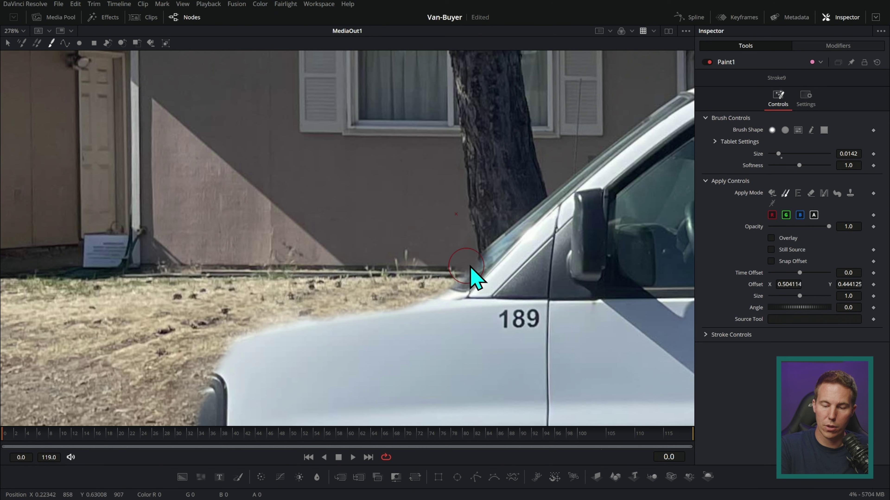
pyautogui.moveTo(473, 267)
pyautogui.mouseDown()
pyautogui.moveTo(526, 214)
pyautogui.moveTo(438, 271)
pyautogui.mouseUp()
pyautogui.keyDown('alt'); pyautogui.click(450, 217); pyautogui.keyUp('alt')
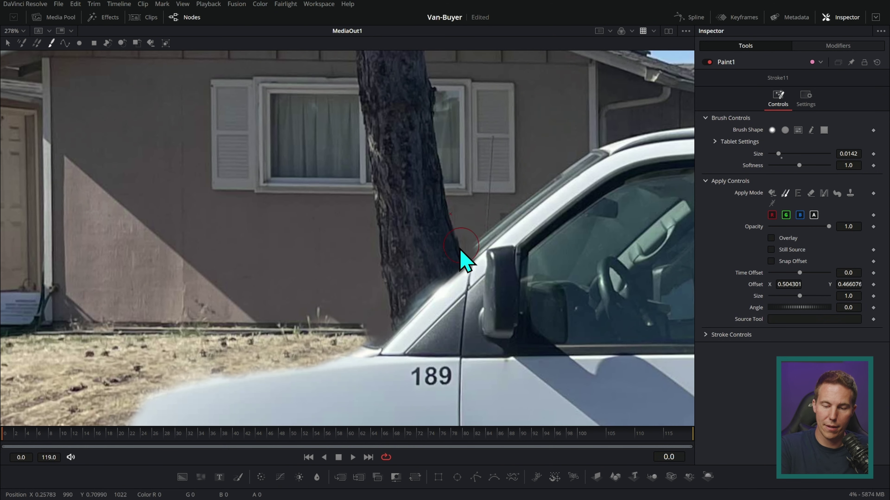
pyautogui.moveTo(463, 255); pyautogui.dragTo(419, 297)
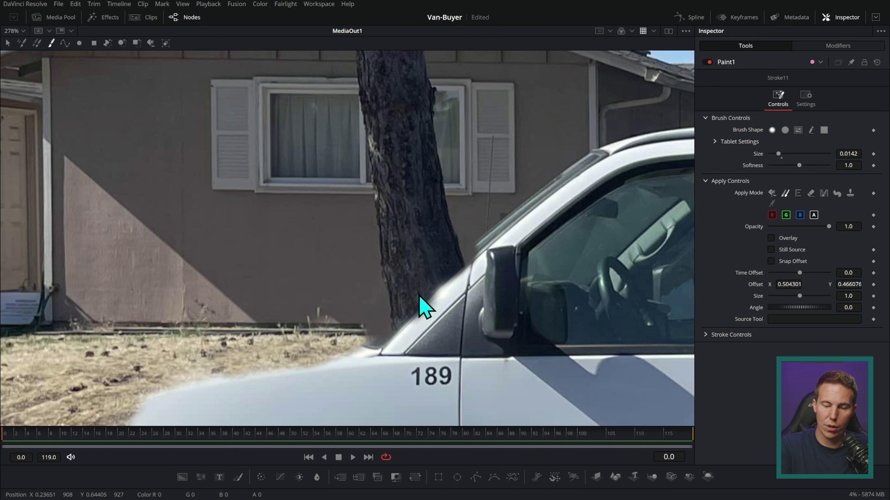
# Clone the house wall over the upper windshield edge, from the roof's front corner down to the side mirror.
pyautogui.scroll(3, 496, 291)
pyautogui.hscroll(3, 495, 290)
pyautogui.scroll(2, 519, 186)
pyautogui.hscroll(3, 520, 186)
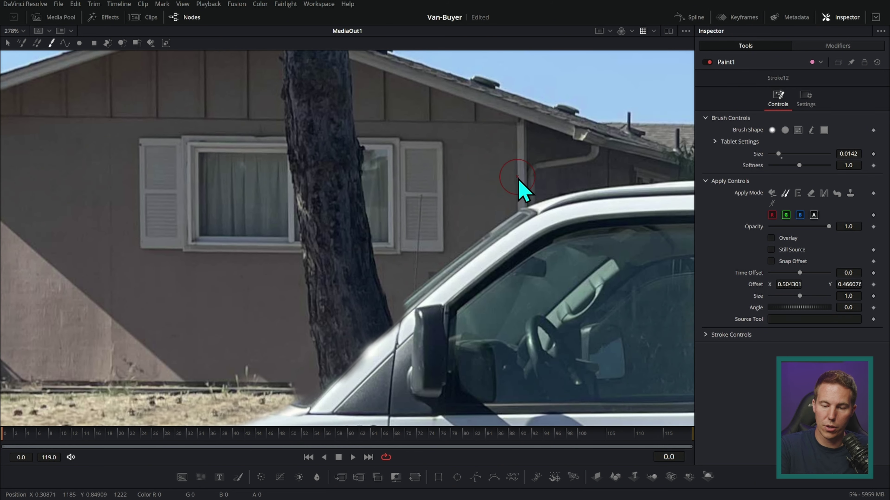
pyautogui.moveTo(517, 212)
pyautogui.mouseDown()
pyautogui.moveTo(483, 246)
pyautogui.moveTo(484, 238)
pyautogui.mouseUp()
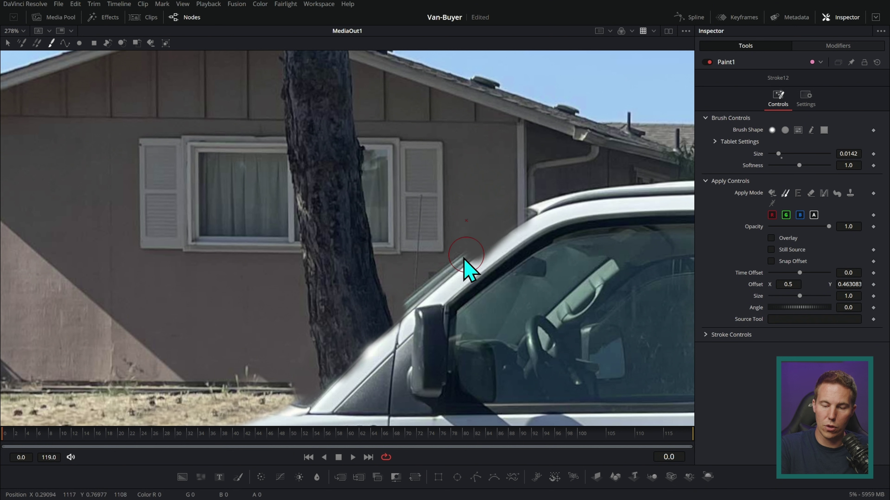
pyautogui.keyDown('alt'); pyautogui.click(480, 199); pyautogui.keyUp('alt')
pyautogui.moveTo(449, 277)
pyautogui.mouseDown()
pyautogui.moveTo(411, 303)
pyautogui.moveTo(407, 318)
pyautogui.mouseUp()
# Paint out the van's antenna by cloning clean wall and window shutter over it.
pyautogui.keyDown('alt'); pyautogui.click(479, 199); pyautogui.keyUp('alt')
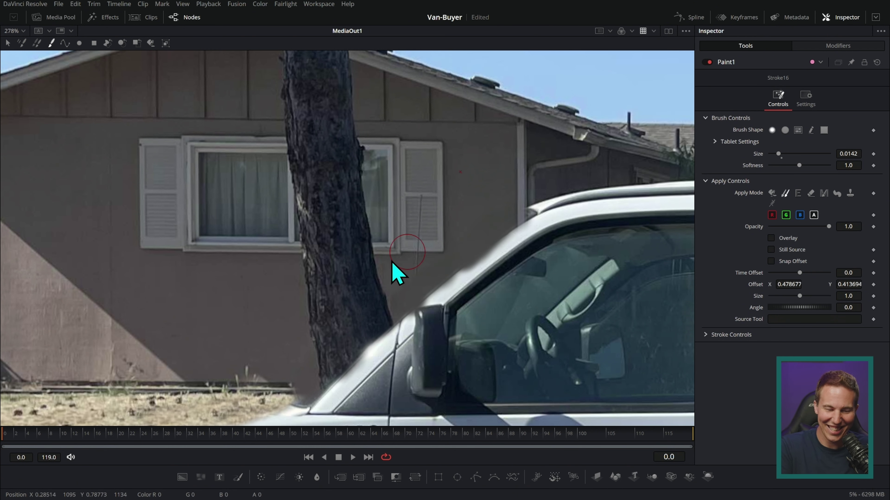
pyautogui.keyDown('alt'); pyautogui.click(157, 250); pyautogui.keyUp('alt')
pyautogui.moveTo(420, 241)
pyautogui.mouseDown()
pyautogui.moveTo(423, 199)
pyautogui.moveTo(425, 255)
pyautogui.mouseUp()
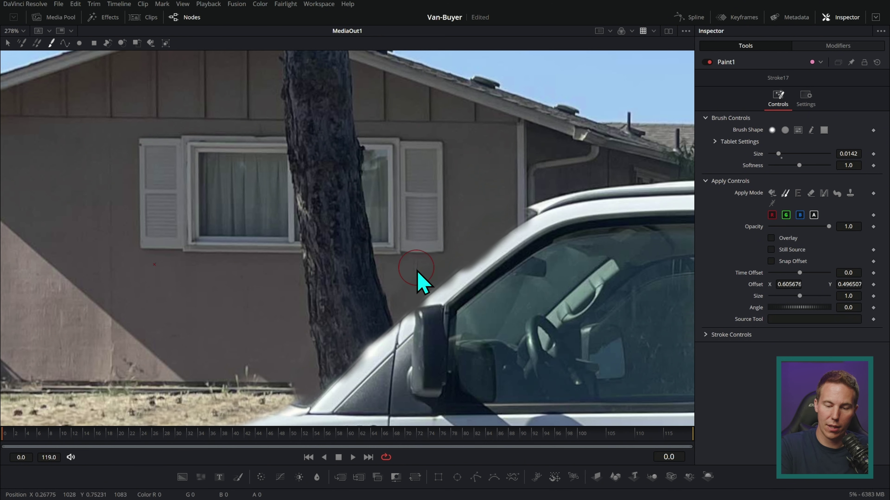
# Reduce the brush size to 0.0079, then 0.0047, and clone background over the van's roofline and remaining outline.
pyautogui.moveTo(569, 267)
pyautogui.mouseDown()
pyautogui.moveTo(462, 279)
pyautogui.moveTo(492, 265)
pyautogui.moveTo(423, 338)
pyautogui.mouseUp()
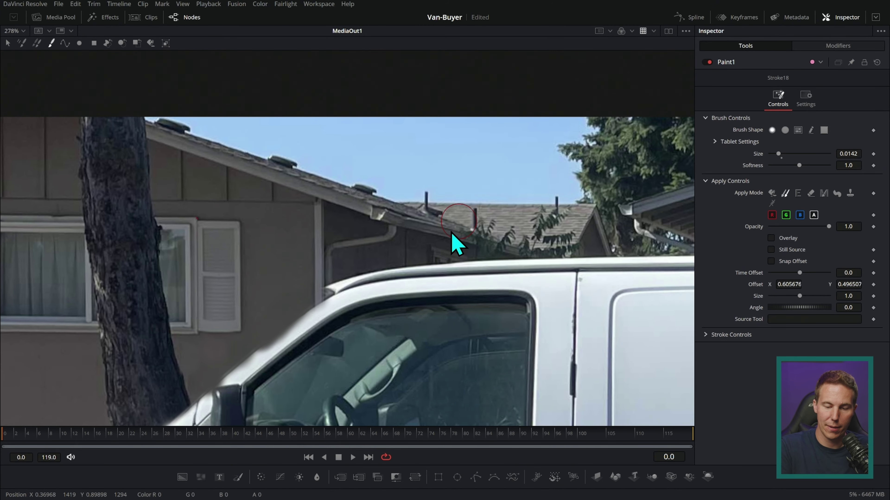
pyautogui.moveTo(778, 154); pyautogui.dragTo(774, 154)
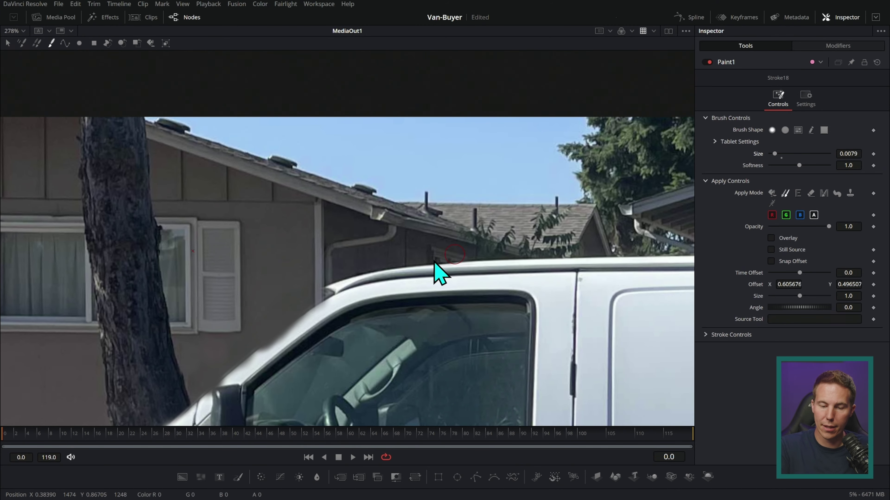
pyautogui.keyDown('alt'); pyautogui.click(349, 266); pyautogui.keyUp('alt')
pyautogui.moveTo(349, 283)
pyautogui.mouseDown()
pyautogui.moveTo(325, 290)
pyautogui.moveTo(409, 272)
pyautogui.mouseUp()
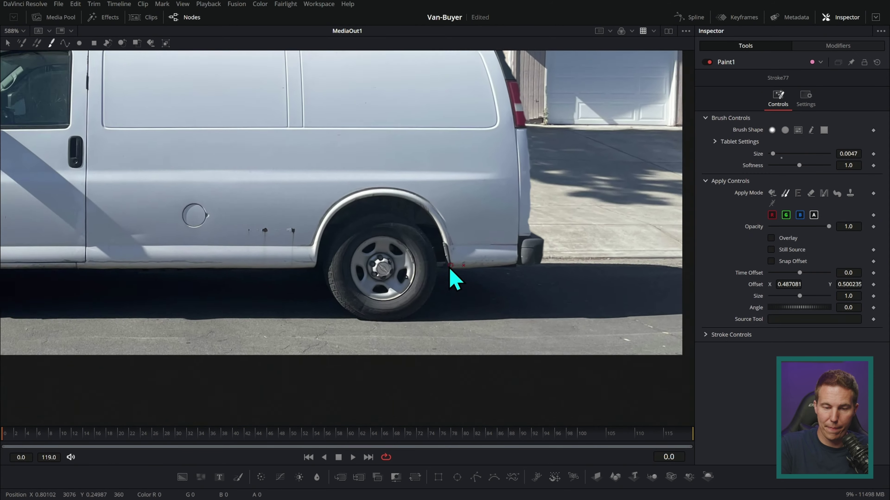
pyautogui.scroll(-10, 451, 274)
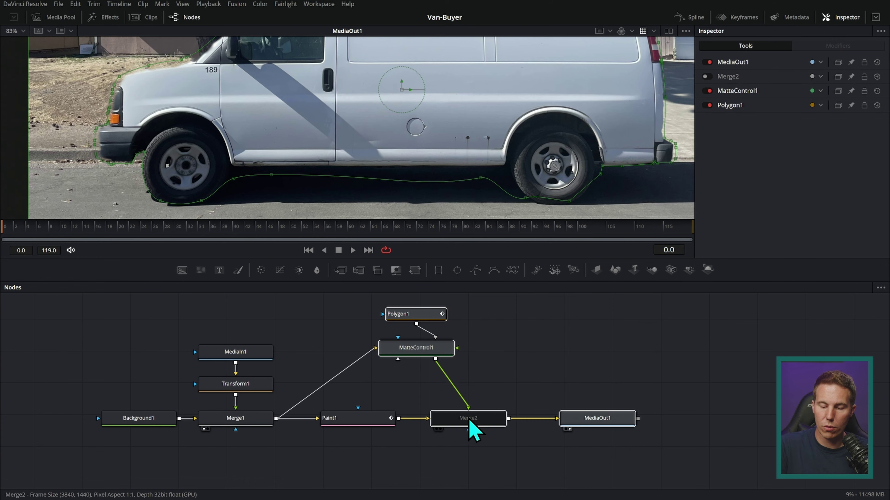
# Insert a Blur node between Paint1 and Merge2, raise its Blur Size, and re-enable Merge2.
pyautogui.moveTo(472, 423); pyautogui.dragTo(582, 427)
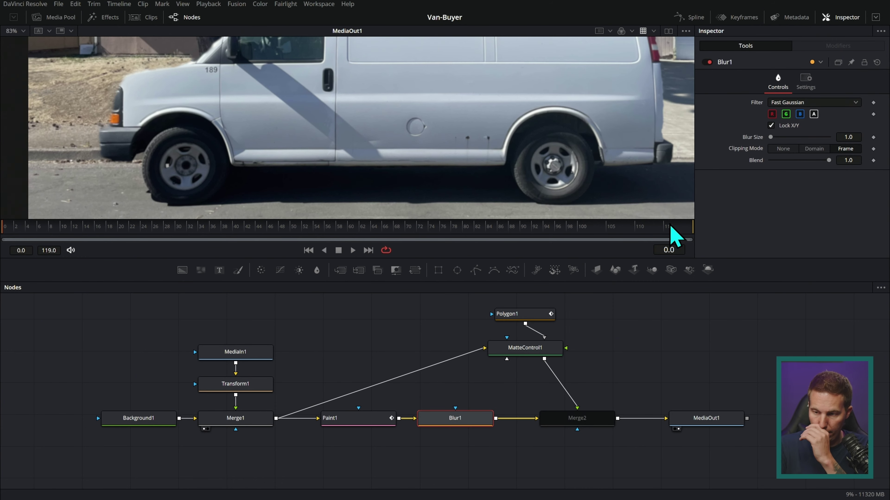
pyautogui.moveTo(770, 137); pyautogui.dragTo(772, 140)
pyautogui.moveTo(619, 362); pyautogui.dragTo(524, 375)
pyautogui.click(505, 437)
# Compare the van's rear edge against the blurred background with Merge2 off and on.
pyautogui.scroll(6, 606, 158)
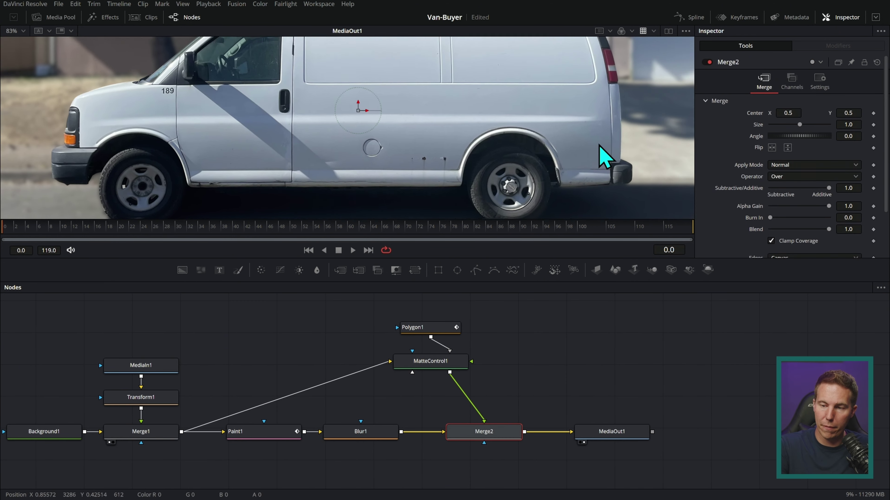
pyautogui.scroll(2, 596, 155)
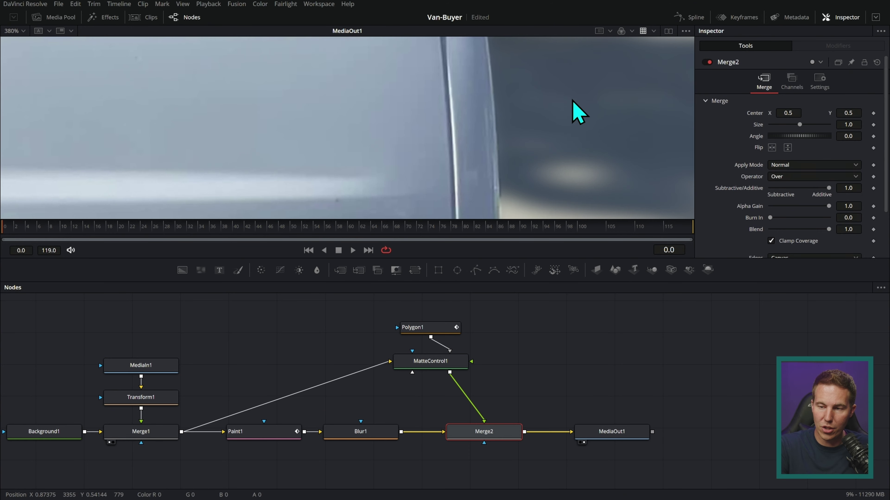
pyautogui.click(706, 62)
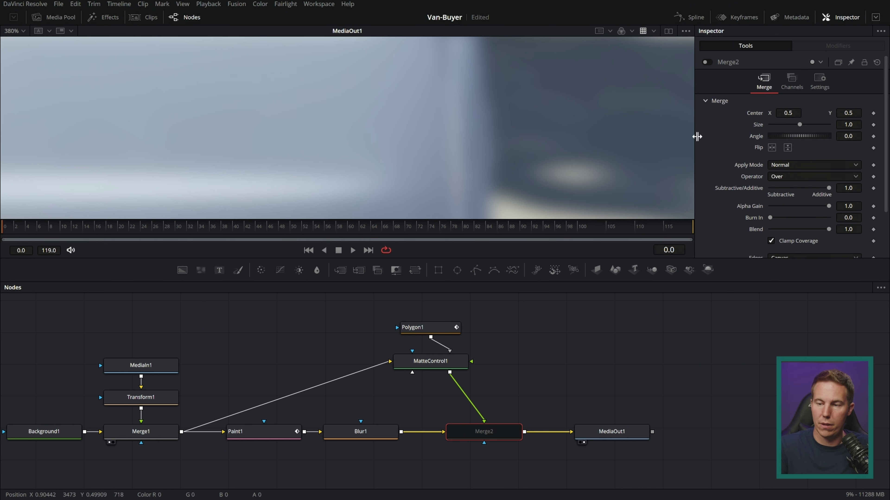
pyautogui.click(705, 62)
# Examine the whole van composite over the blurred background, then its rear edge and the garage behind it.
pyautogui.hotkey('ctrl', 'f')
pyautogui.moveTo(566, 138); pyautogui.dragTo(585, 134)
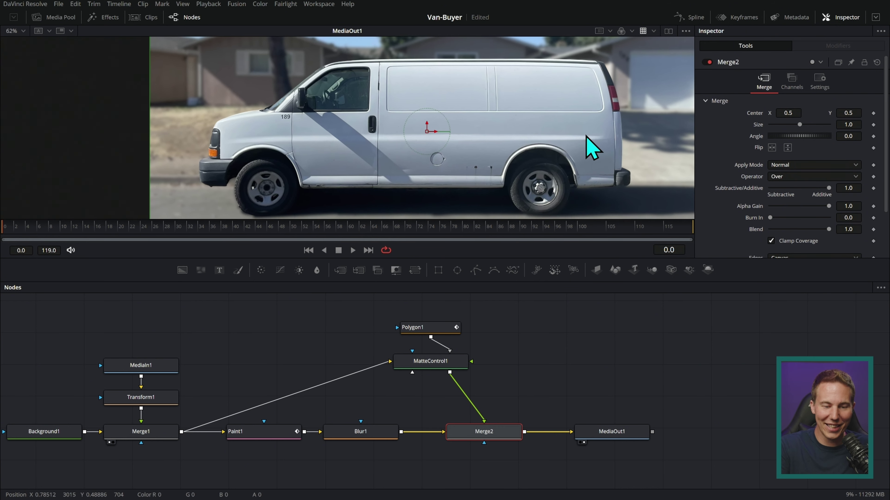
pyautogui.scroll(1, 584, 147)
pyautogui.scroll(-1, 580, 174)
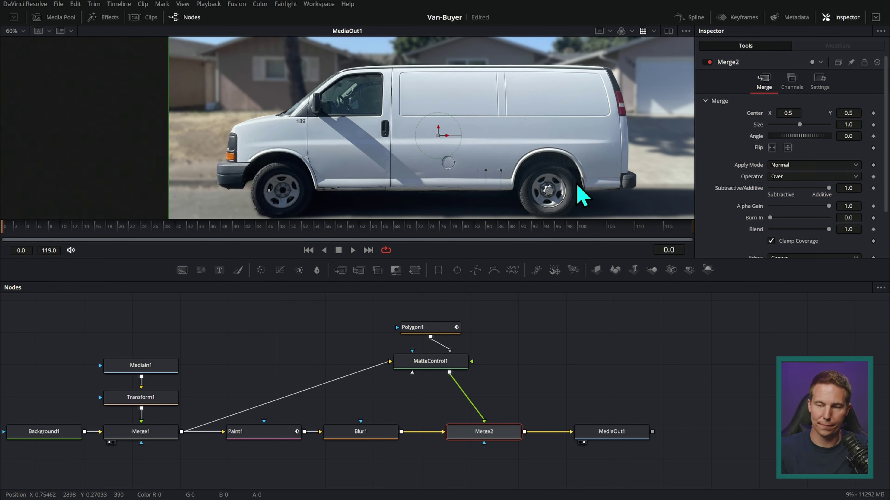
pyautogui.scroll(1, 578, 197)
pyautogui.click(385, 430)
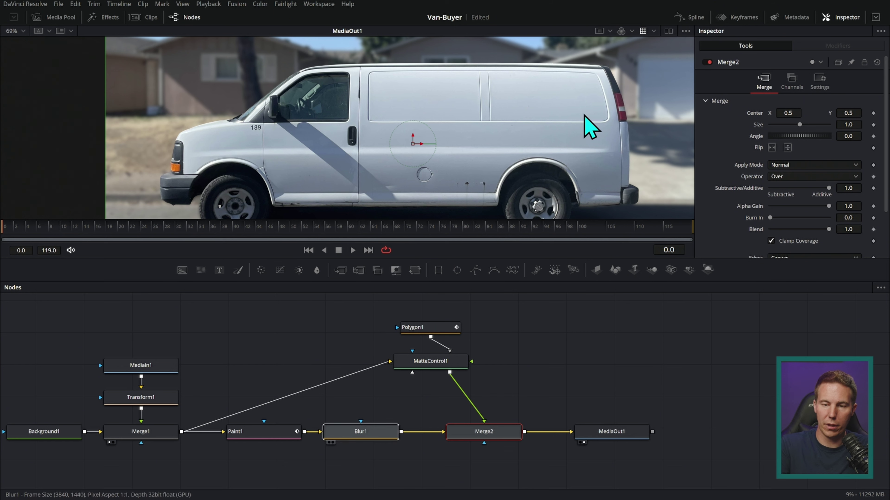
pyautogui.press('1')
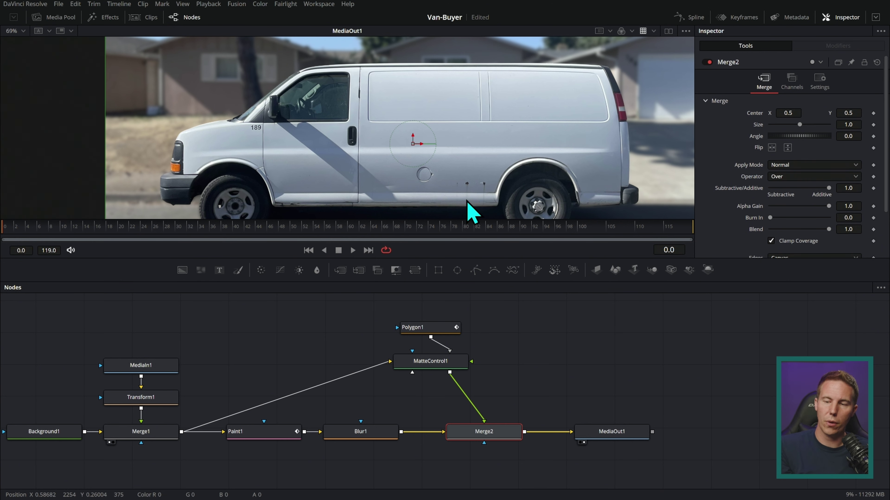
pyautogui.scroll(3, 591, 163)
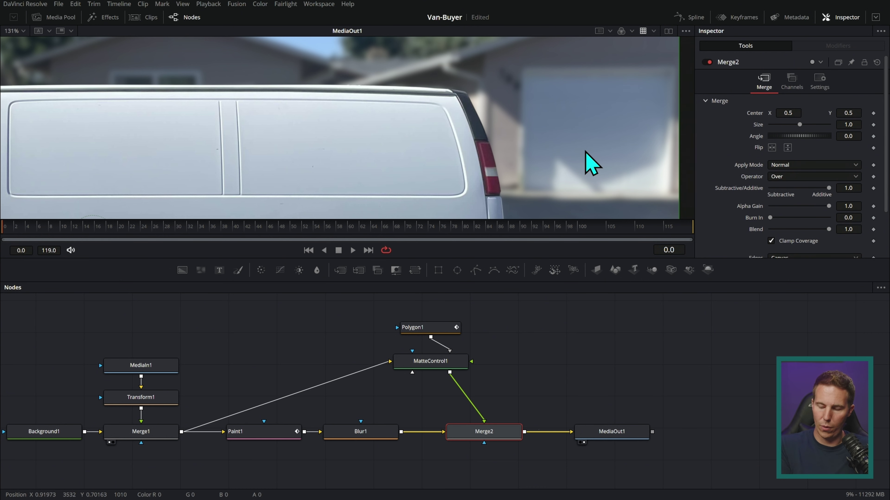
# Delete Blur1 and insert a Lens Blur node between Paint1 and Merge2 in its place.
pyautogui.click(359, 432)
pyautogui.press('Delete')
pyautogui.click(286, 431)
pyautogui.hotkey('shift', 'space')
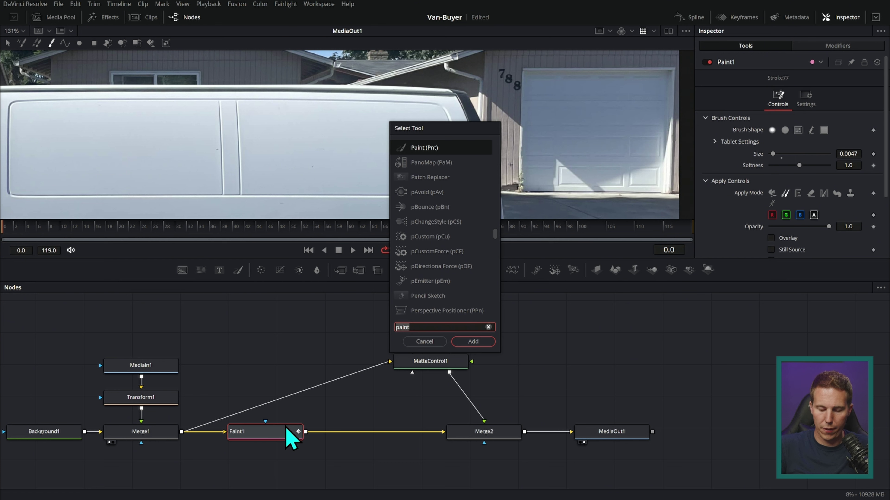
pyautogui.press('BackSpace')
pyautogui.press('BackSpace')
pyautogui.press('BackSpace')
pyautogui.press('BackSpace')
pyautogui.press('BackSpace')
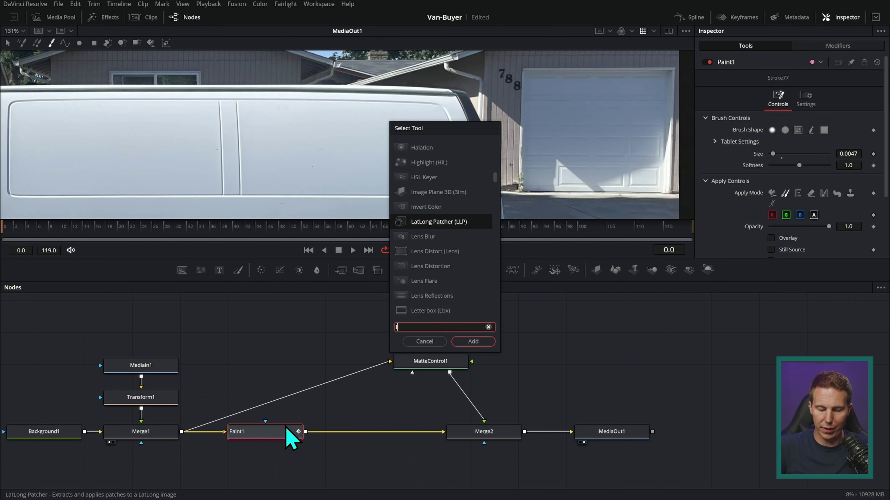
pyautogui.write('lens')
pyautogui.press('Up')
pyautogui.press('Return')
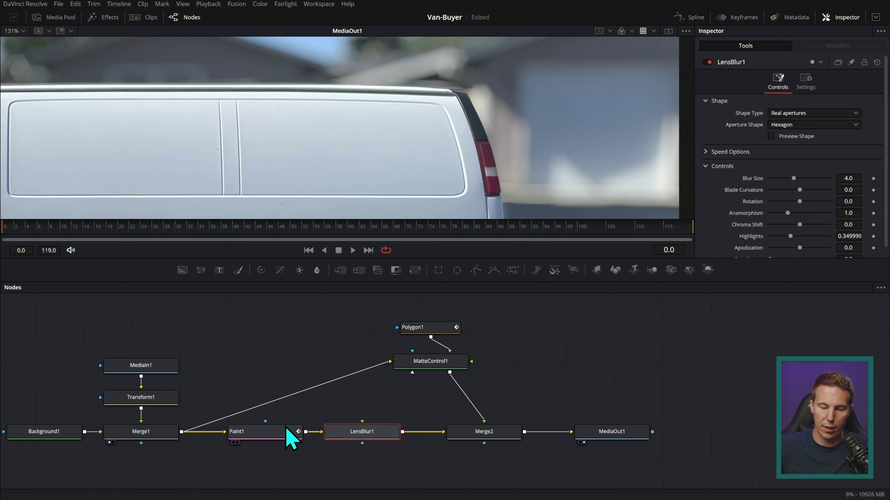
# View LensBlur1 on its own and set its Blur Size to 2.36 while checking the roofline behind the van.
pyautogui.moveTo(384, 436); pyautogui.dragTo(562, 193)
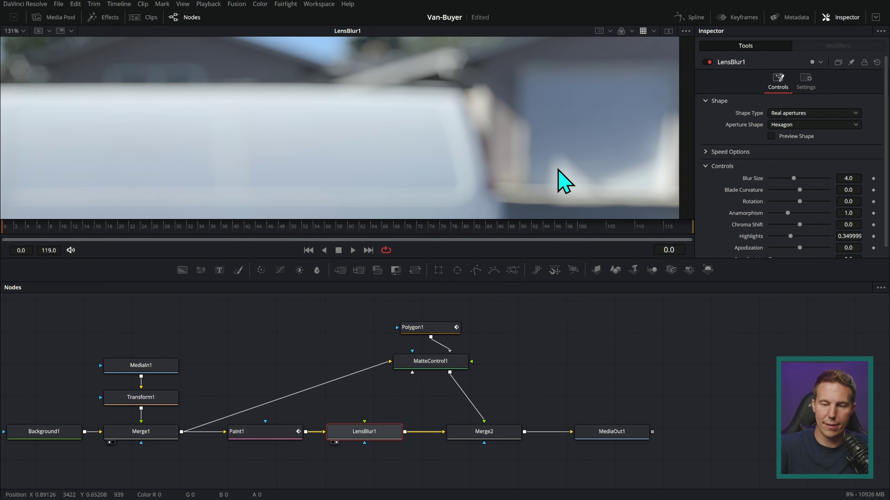
pyautogui.scroll(3, 516, 192)
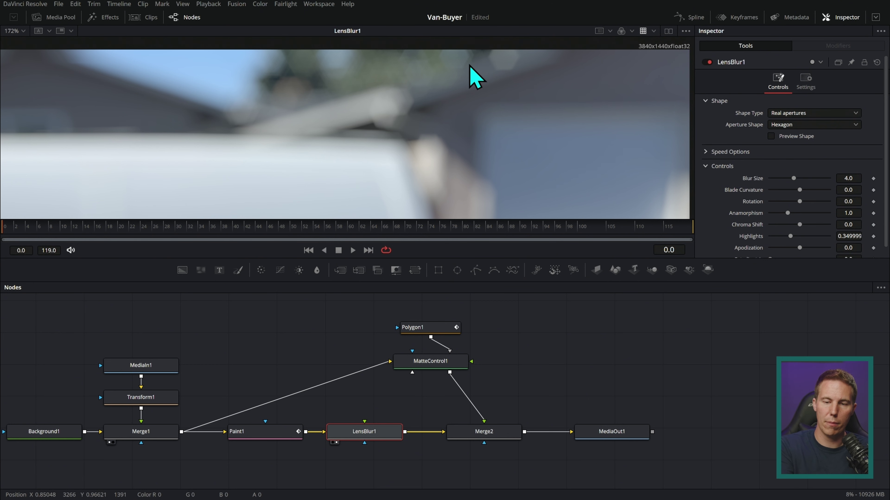
pyautogui.moveTo(794, 178); pyautogui.dragTo(783, 178)
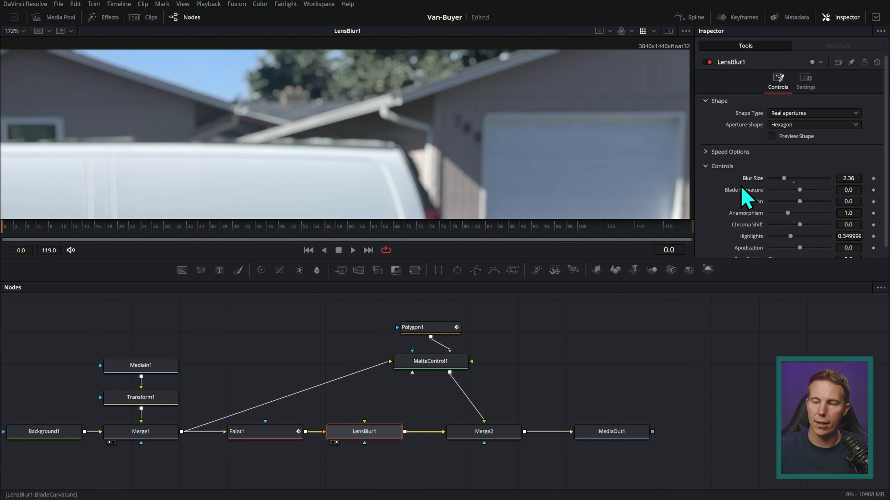
pyautogui.scroll(-1, 753, 175)
# Show the page navigation bar in the workspace.
pyautogui.click(317, 4)
pyautogui.moveTo(282, 8)
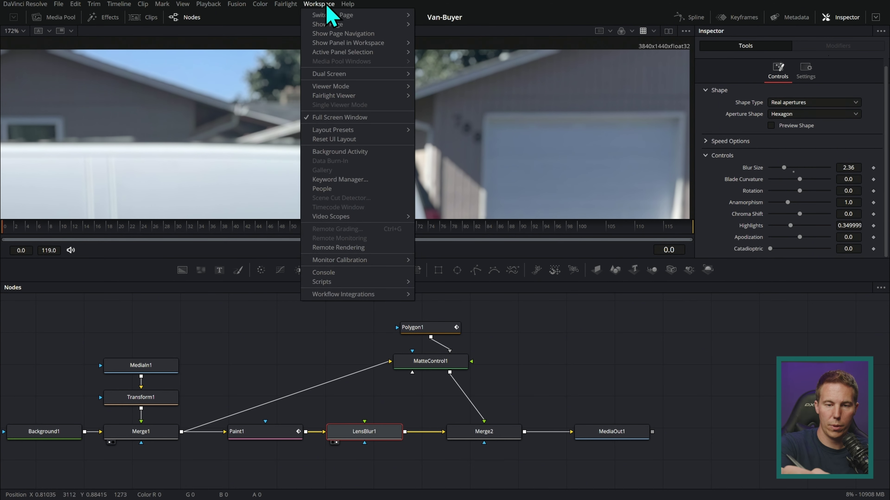
pyautogui.click(360, 53)
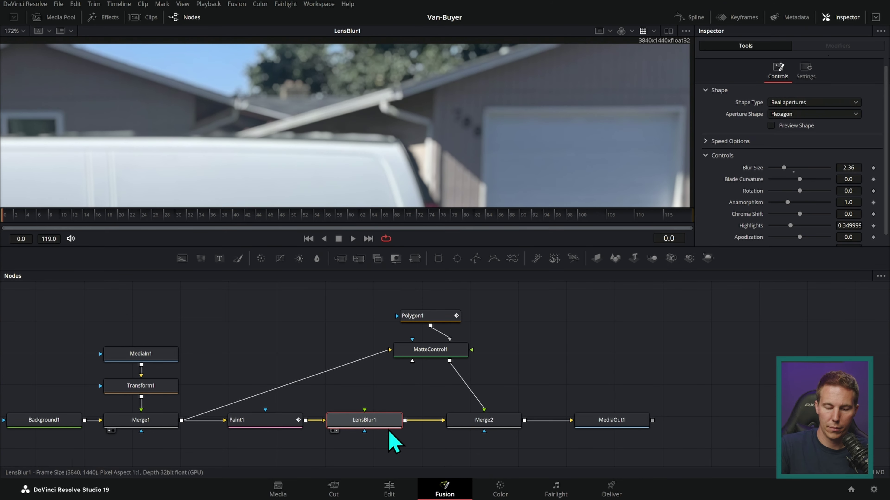
# On the Edit page, examine the shape of the defocused background highlights in the vampire shot at 01:00:26:00, zoomed to 300%.
pyautogui.click(392, 490)
pyautogui.click(539, 338)
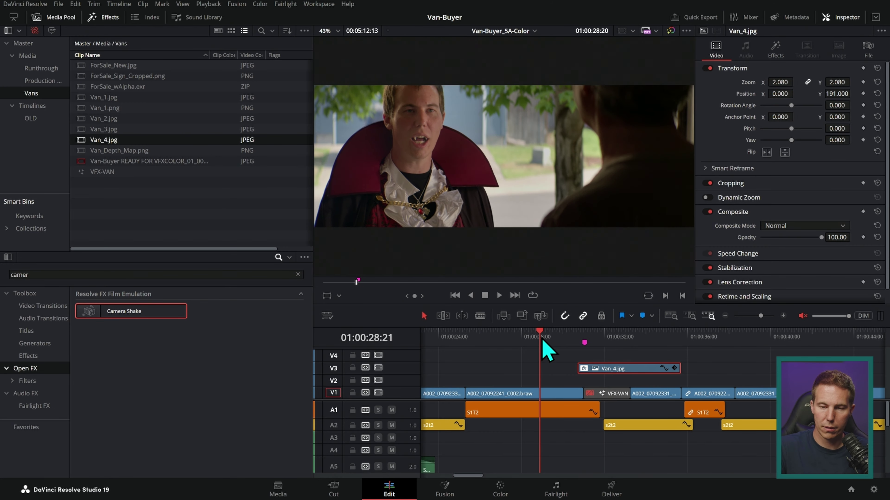
pyautogui.click(537, 338)
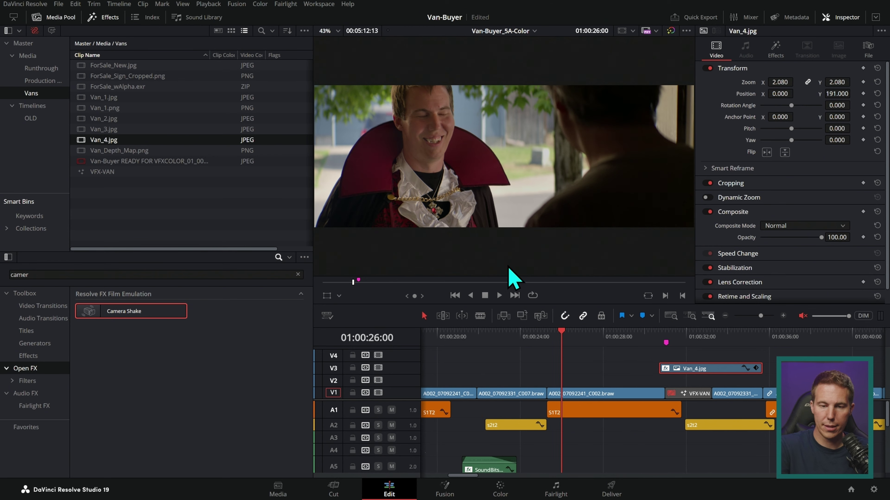
pyautogui.click(337, 31)
pyautogui.click(357, 132)
pyautogui.moveTo(380, 119); pyautogui.dragTo(771, 219)
pyautogui.moveTo(476, 163); pyautogui.dragTo(828, 191)
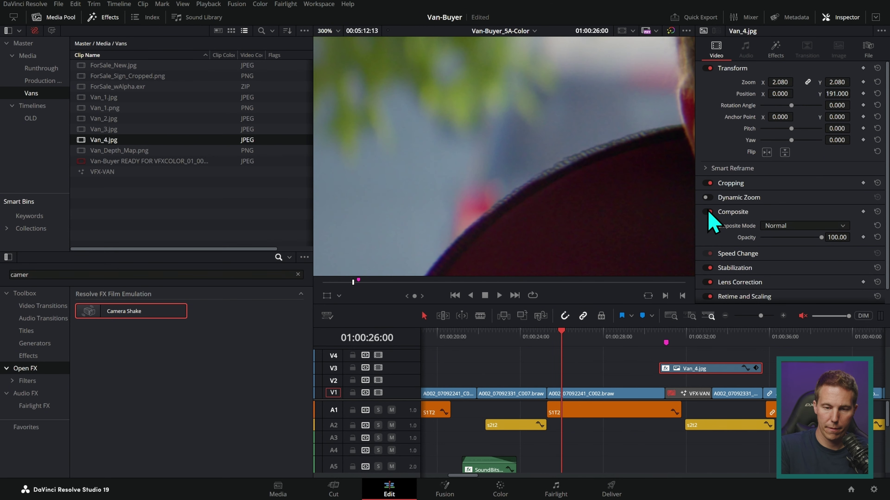
pyautogui.moveTo(518, 215); pyautogui.dragTo(502, 260)
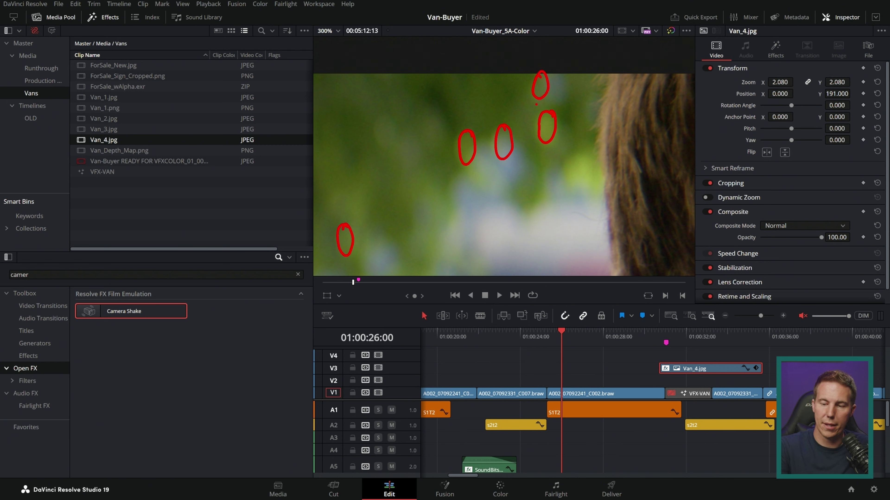
pyautogui.press('Escape')
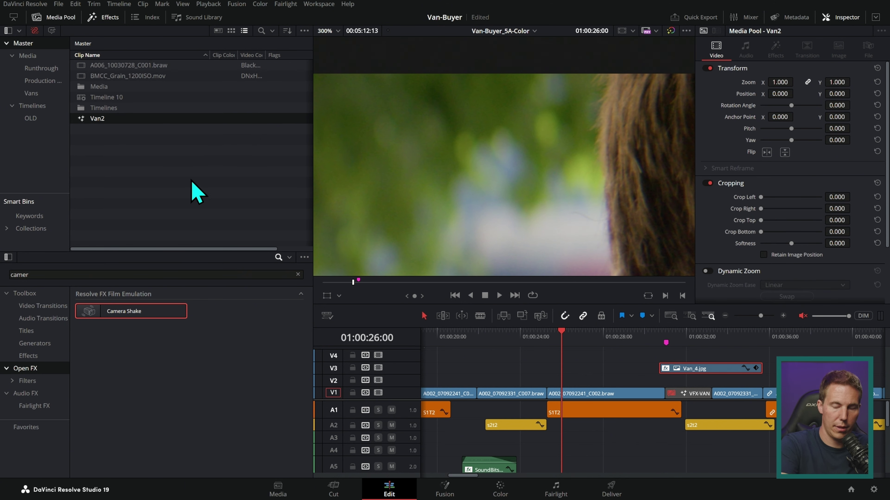
# Reopen the Van2 composition and set LensBlur1's Aperture Shape to Octagon and its Blade Curvature to 1.0.
pyautogui.doubleClick(83, 116)
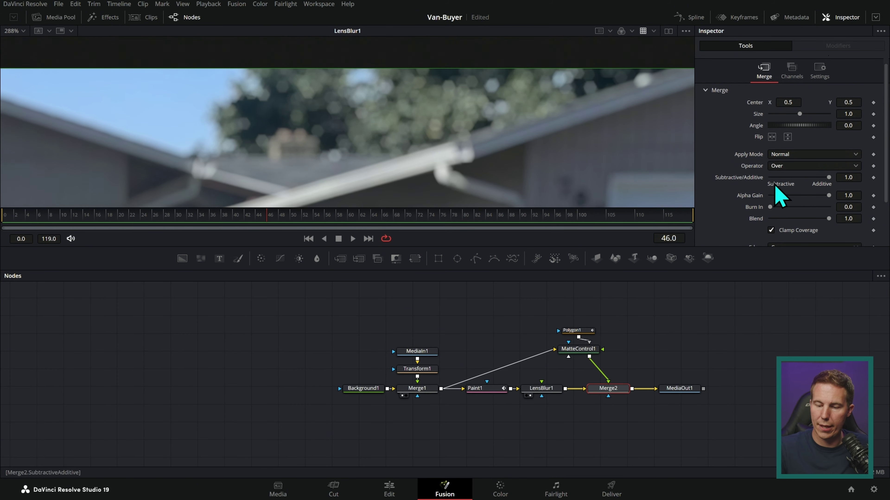
pyautogui.click(548, 387)
pyautogui.click(802, 114)
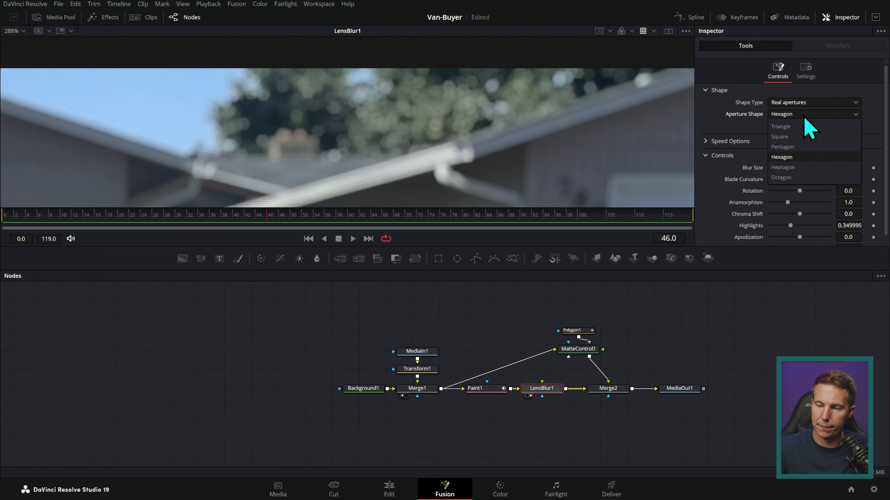
pyautogui.click(796, 179)
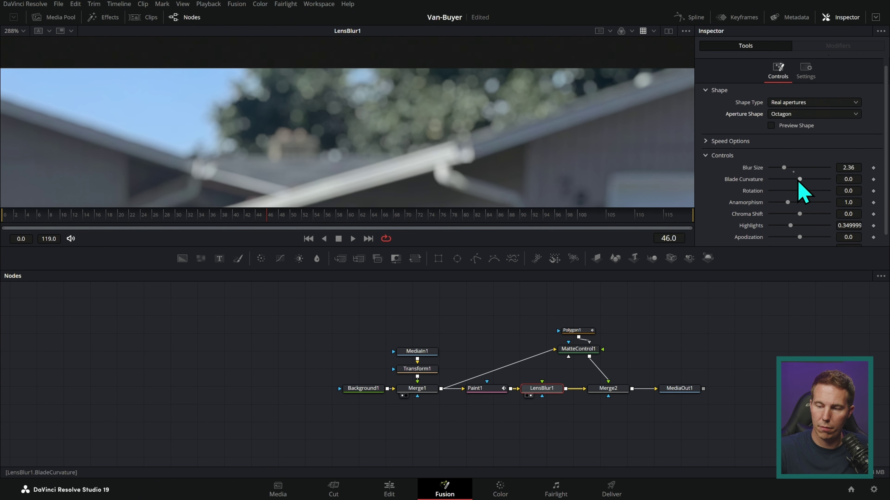
pyautogui.moveTo(817, 183); pyautogui.dragTo(848, 183)
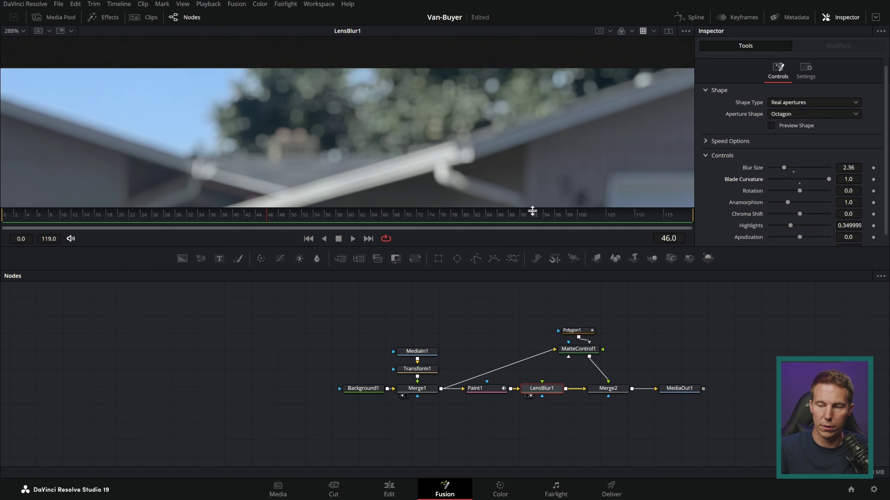
# Set LensBlur1's Anamorphism to 0.667 and check the stretched highlights in the trees.
pyautogui.click(848, 202)
pyautogui.moveTo(788, 202)
pyautogui.mouseDown()
pyautogui.moveTo(804, 211)
pyautogui.moveTo(784, 207)
pyautogui.mouseUp()
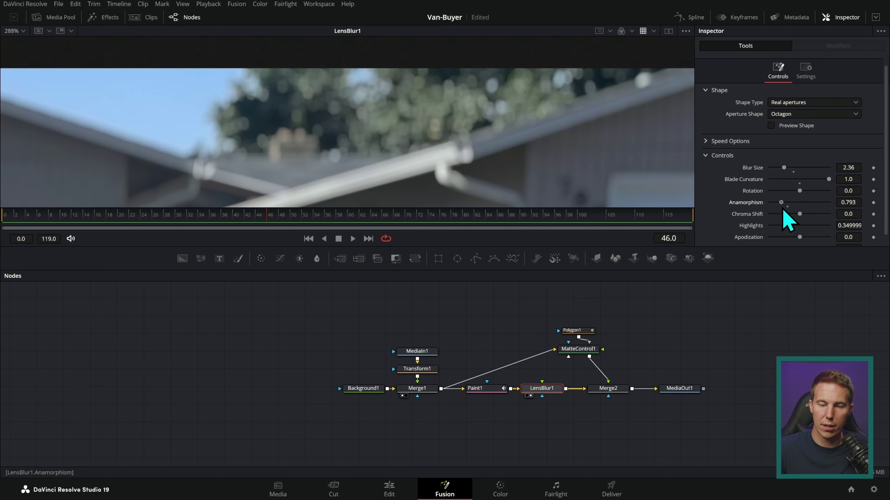
pyautogui.click(847, 202)
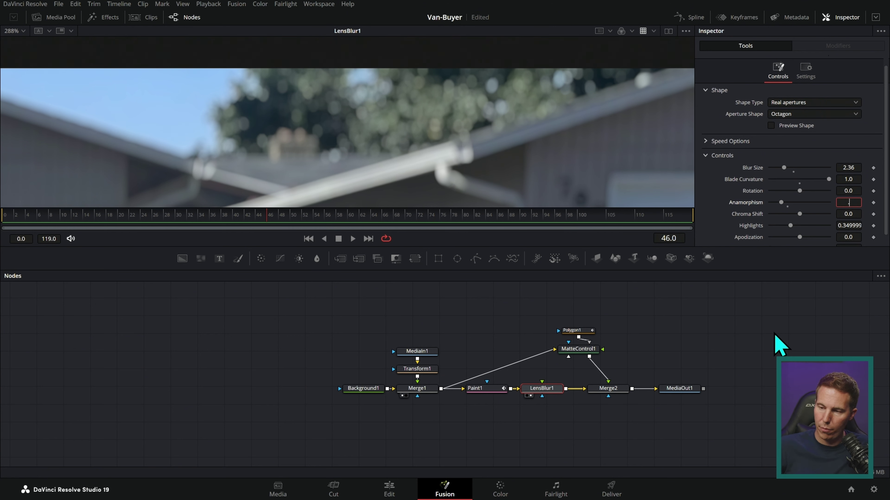
pyautogui.press('Tab')
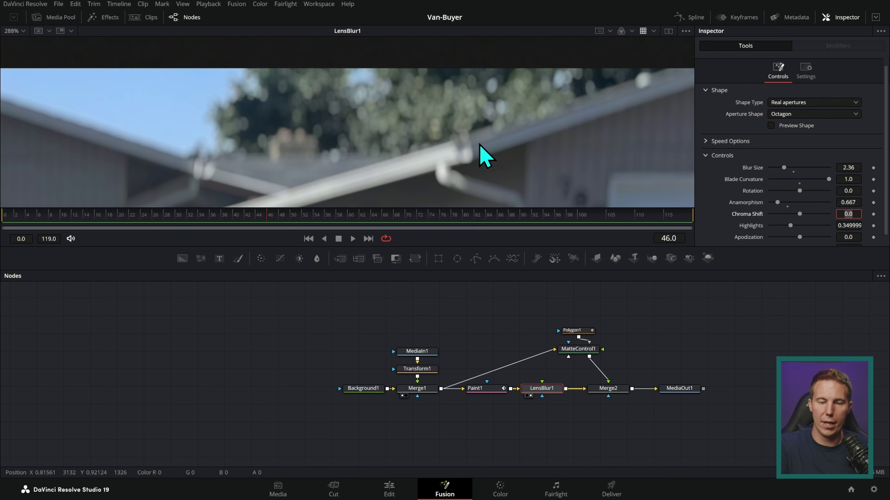
pyautogui.scroll(2, 479, 156)
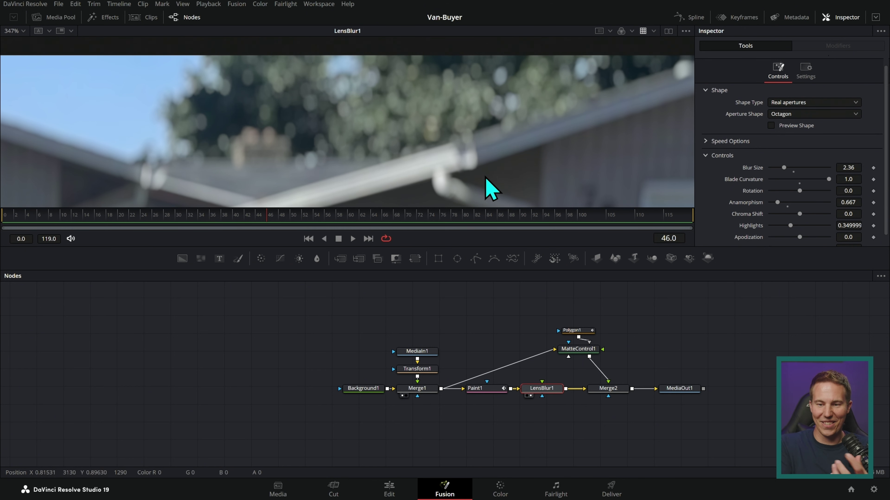
# Raise LensBlur1's Blur Size to 3.07 while viewing the garage and roofline behind the van.
pyautogui.scroll(-4, 532, 143)
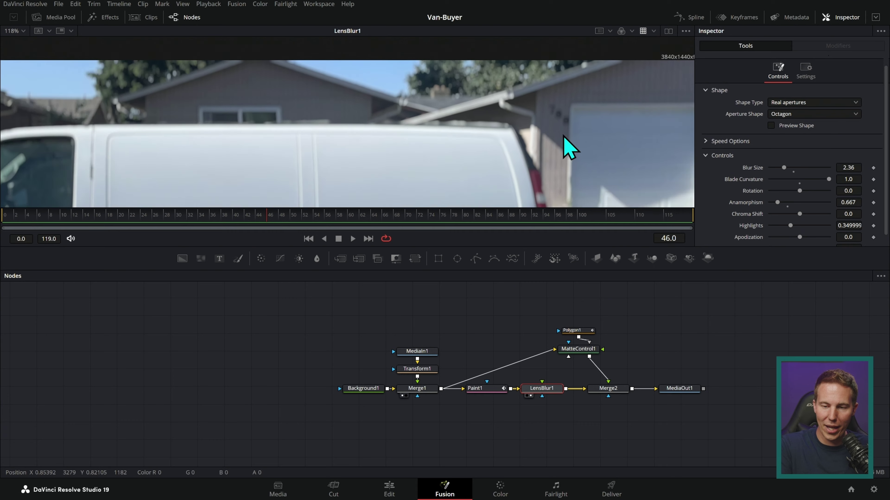
pyautogui.scroll(-1, 564, 151)
pyautogui.scroll(3, 592, 149)
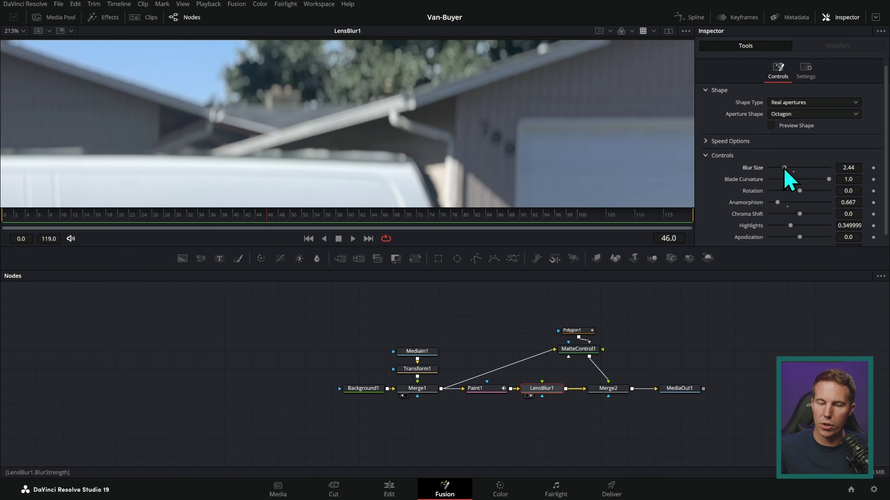
pyautogui.moveTo(783, 169); pyautogui.dragTo(787, 170)
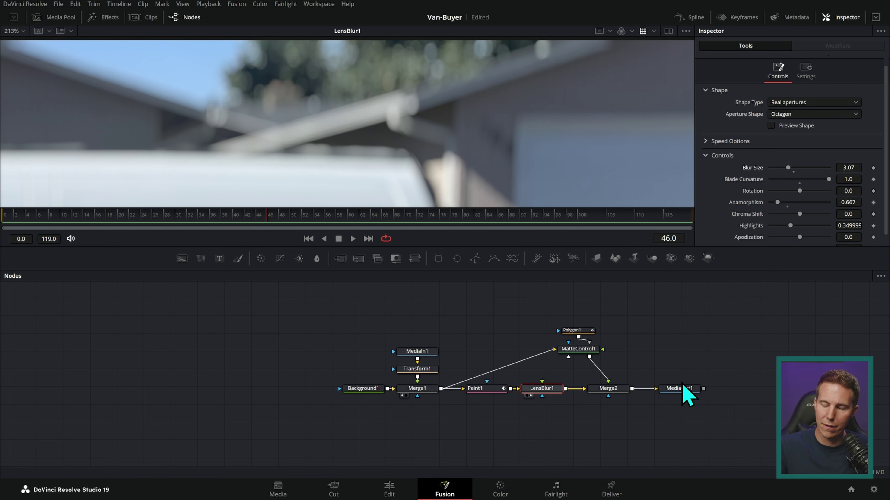
# Display MediaOut1 and enlarge the viewer area to show the full van composite.
pyautogui.moveTo(683, 383); pyautogui.dragTo(560, 59)
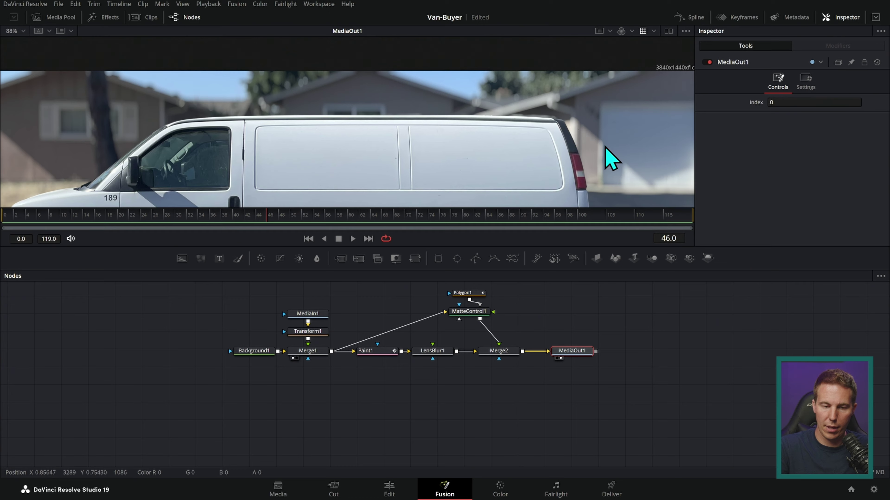
pyautogui.scroll(-3, 644, 140)
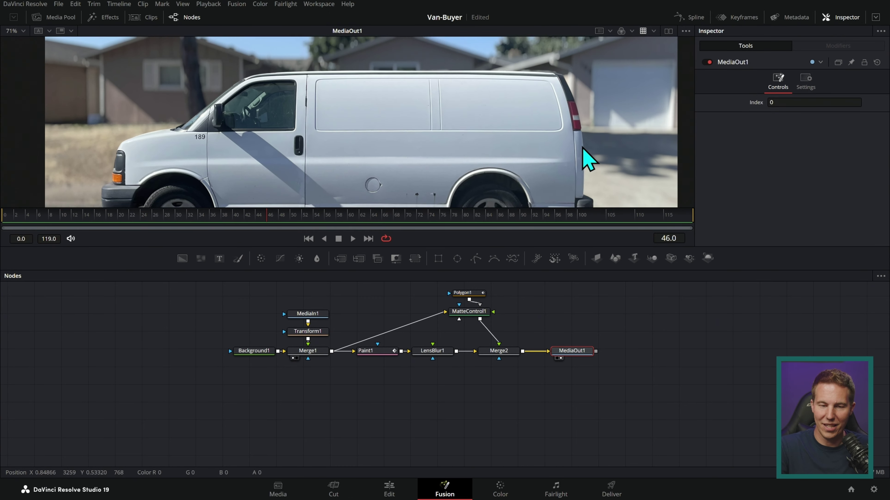
pyautogui.moveTo(582, 247); pyautogui.dragTo(583, 333)
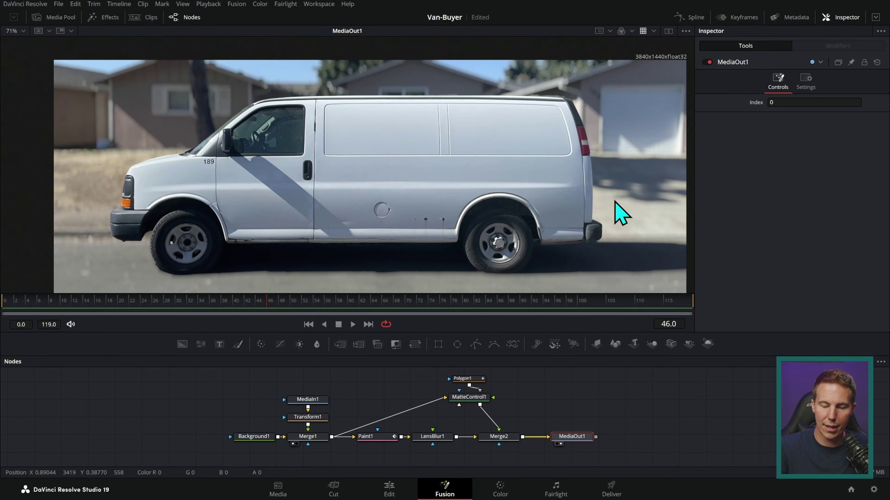
# Add a Rectangle mask to LensBlur1 and widen it to about 1.34, past both sides of the frame.
pyautogui.moveTo(438, 344); pyautogui.dragTo(463, 406)
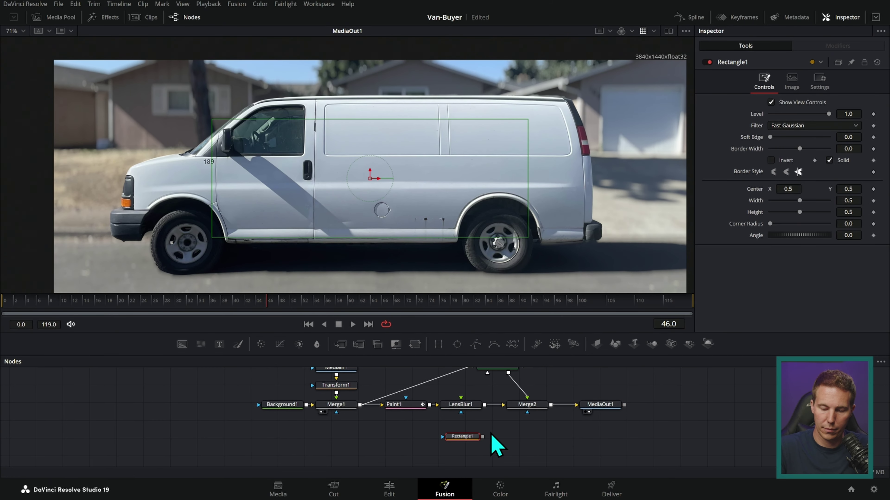
pyautogui.moveTo(462, 436); pyautogui.dragTo(461, 440)
pyautogui.moveTo(528, 195); pyautogui.dragTo(794, 196)
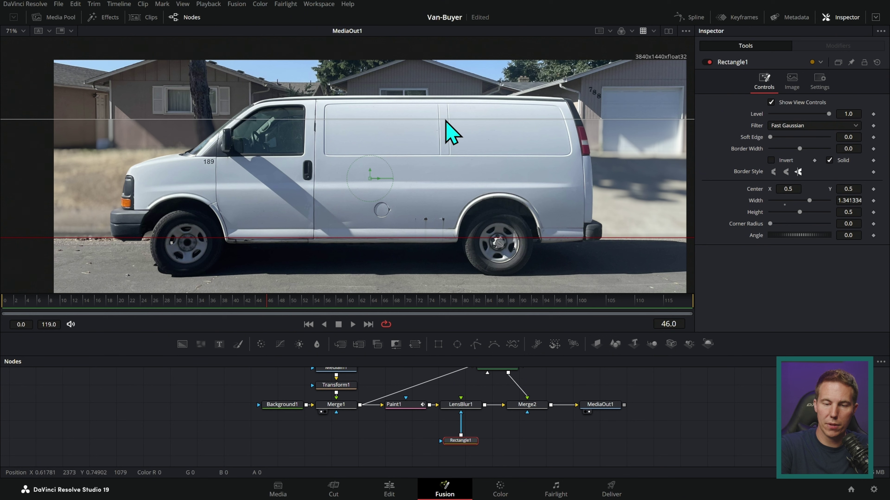
# Adjust the rectangle mask to a height of about 1.098 and Center Y of about 0.723, with a Soft Edge of 0.0441.
pyautogui.moveTo(447, 119); pyautogui.dragTo(442, 48)
pyautogui.moveTo(371, 171); pyautogui.dragTo(382, 119)
pyautogui.moveTo(770, 137); pyautogui.dragTo(777, 137)
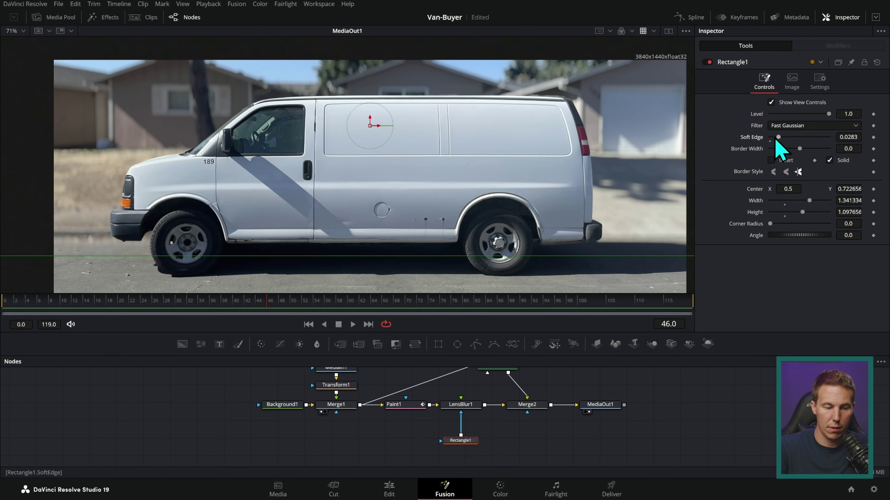
pyautogui.click(649, 398)
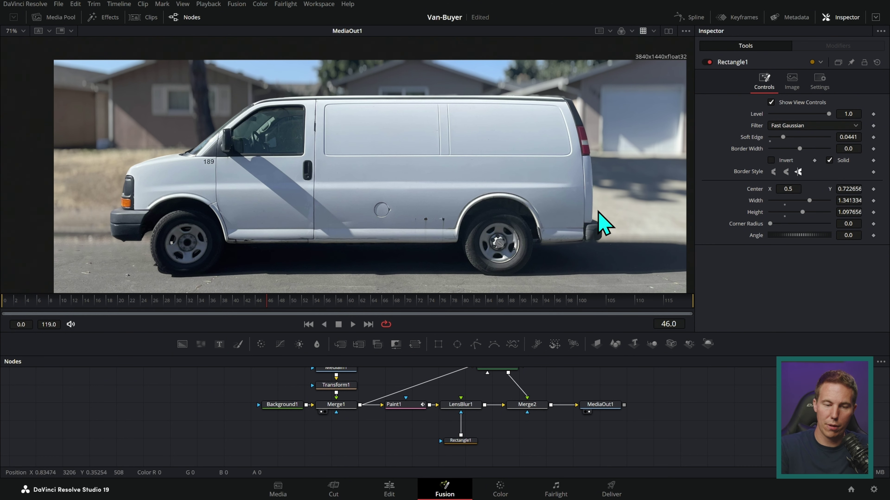
# Examine the van's rear edge, then the high-contrast edges in the 01:00:26:00 shot on the Edit page.
pyautogui.moveTo(615, 202); pyautogui.dragTo(611, 259)
pyautogui.scroll(3, 611, 205)
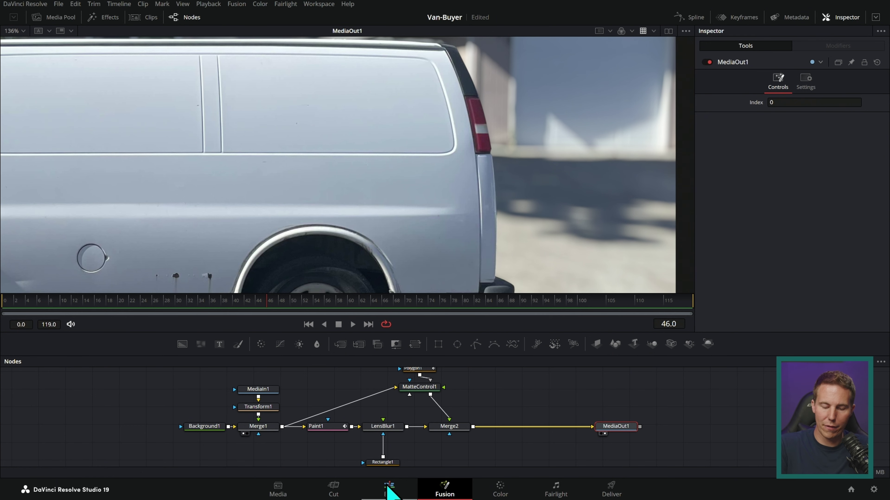
pyautogui.click(389, 490)
pyautogui.moveTo(629, 204); pyautogui.dragTo(605, 220)
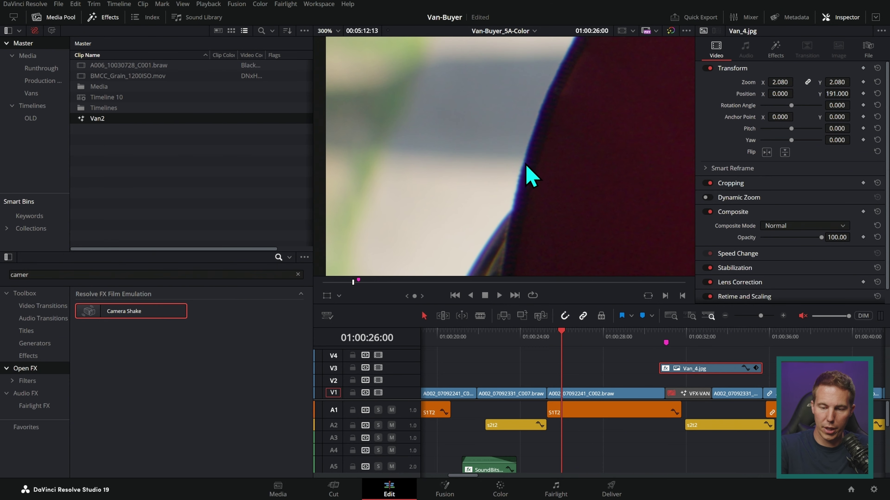
pyautogui.moveTo(653, 209); pyautogui.dragTo(122, 247)
pyautogui.scroll(-1, 515, 241)
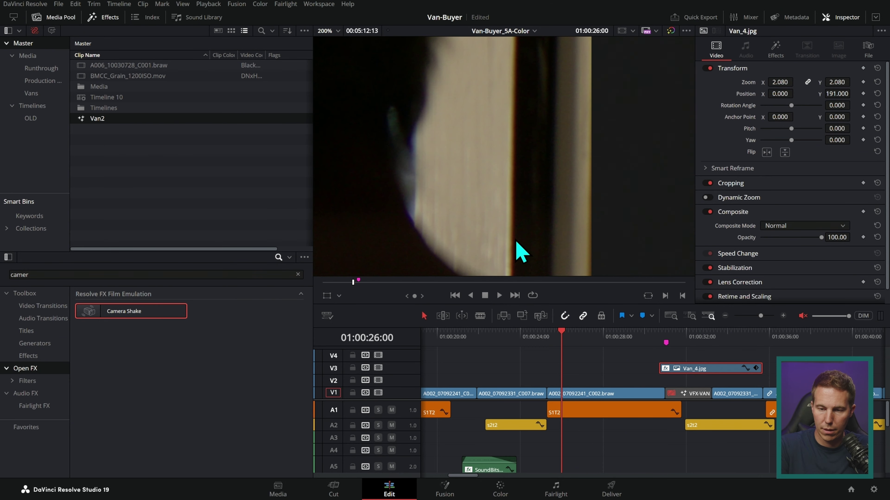
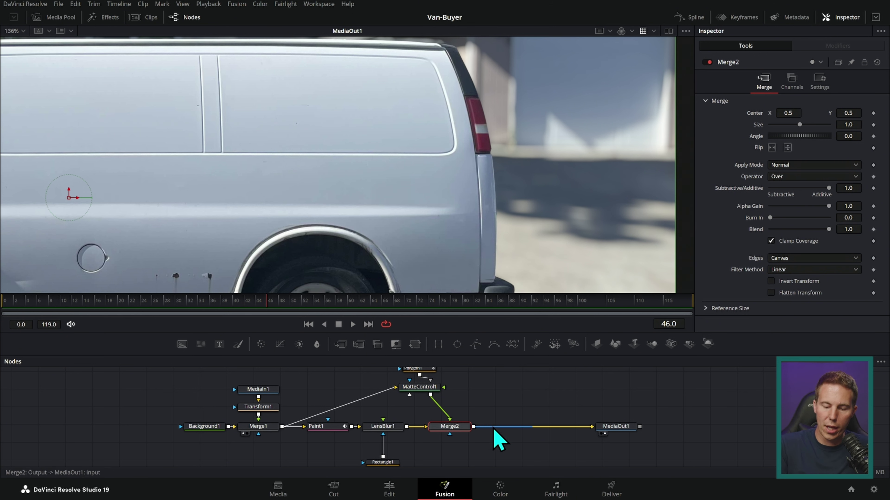
# Add a Chromatic Aberration Removal node between Merge2 and MediaOut1.
pyautogui.hotkey('shift', 'space')
pyautogui.write('lens')
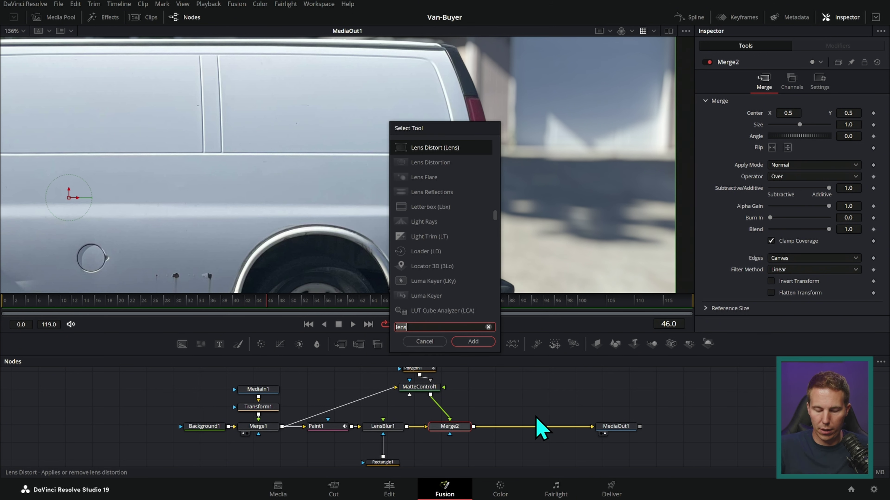
pyautogui.press('BackSpace')
pyautogui.press('BackSpace')
pyautogui.press('BackSpace')
pyautogui.press('BackSpace')
pyautogui.write('chro')
pyautogui.press('Down')
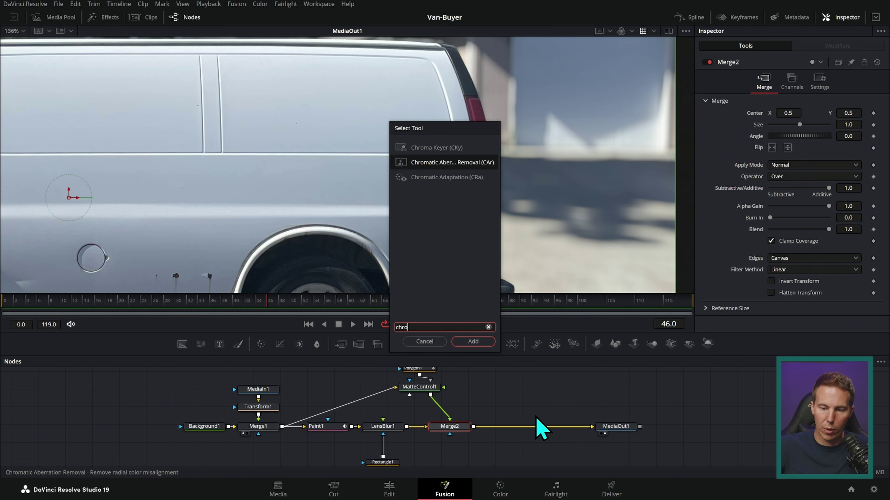
pyautogui.press('Return')
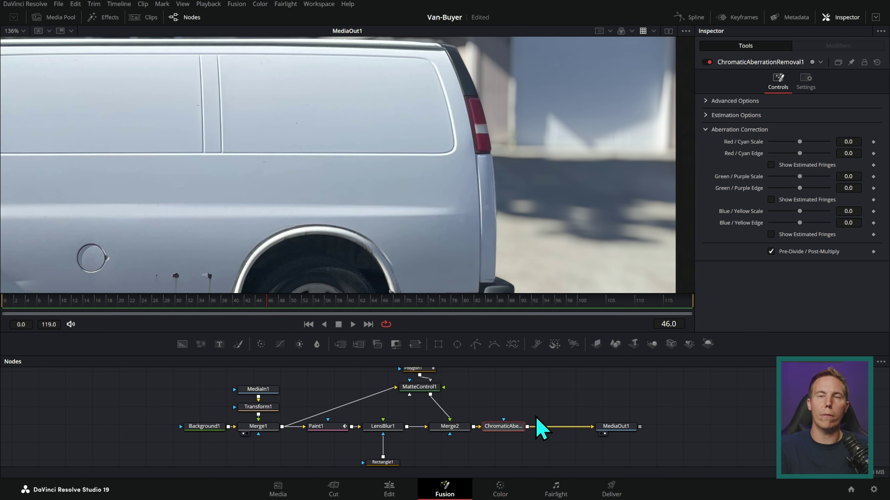
# Create colour fringing on the van's edges with a Green / Purple Scale of -0.52 and a Green / Purple Edge of 0.02.
pyautogui.scroll(4, 496, 218)
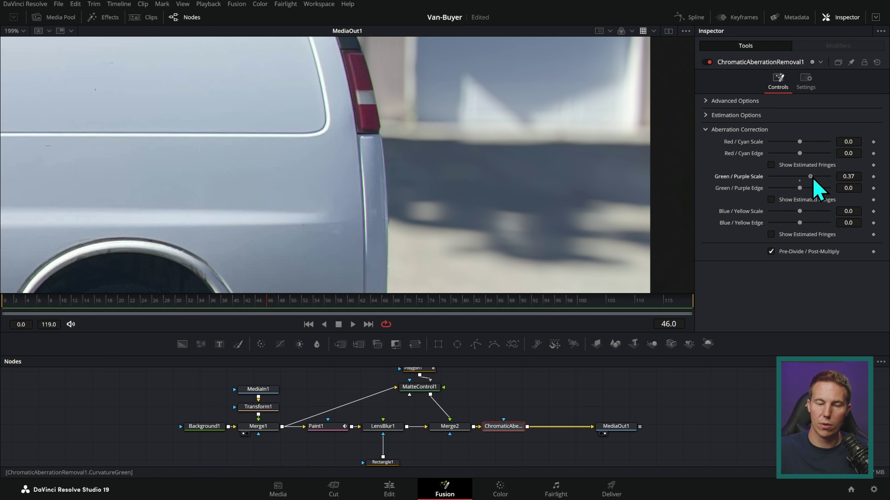
pyautogui.moveTo(812, 178)
pyautogui.mouseDown()
pyautogui.moveTo(794, 181)
pyautogui.moveTo(810, 181)
pyautogui.mouseUp()
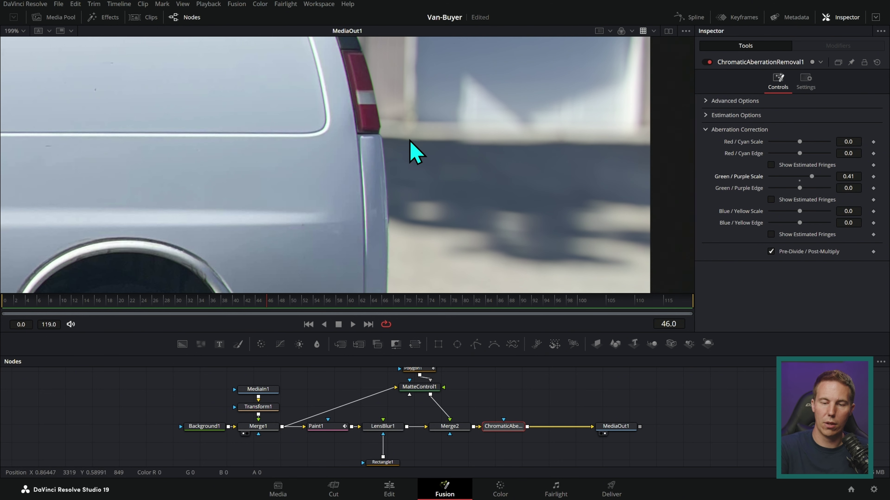
pyautogui.scroll(5, 437, 154)
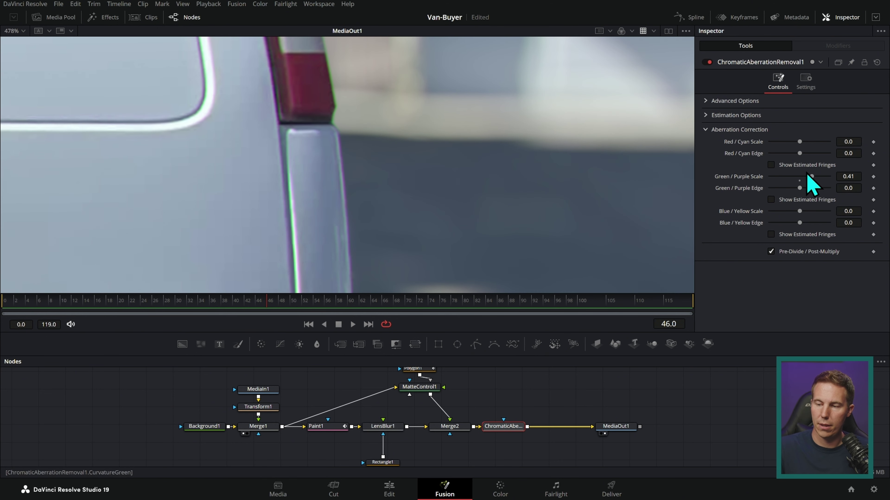
pyautogui.moveTo(820, 177)
pyautogui.mouseDown()
pyautogui.moveTo(830, 177)
pyautogui.moveTo(816, 177)
pyautogui.mouseUp()
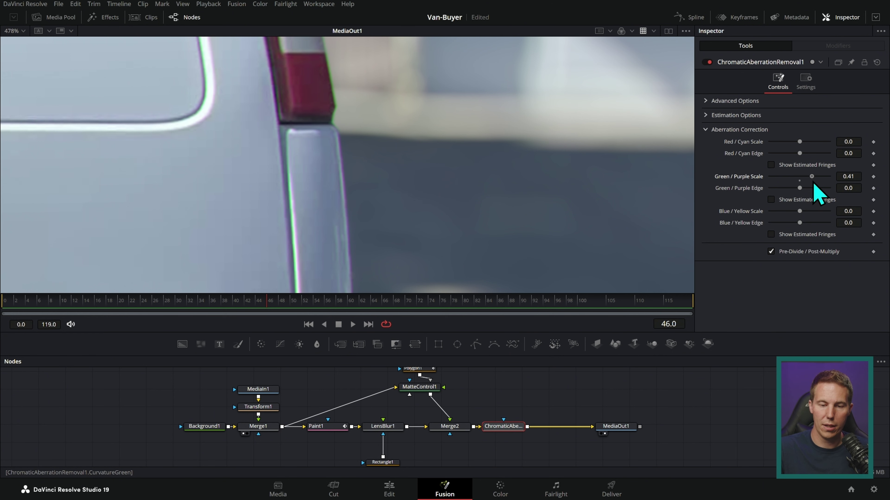
pyautogui.moveTo(810, 182)
pyautogui.mouseDown()
pyautogui.moveTo(798, 183)
pyautogui.moveTo(794, 198)
pyautogui.moveTo(809, 191)
pyautogui.mouseUp()
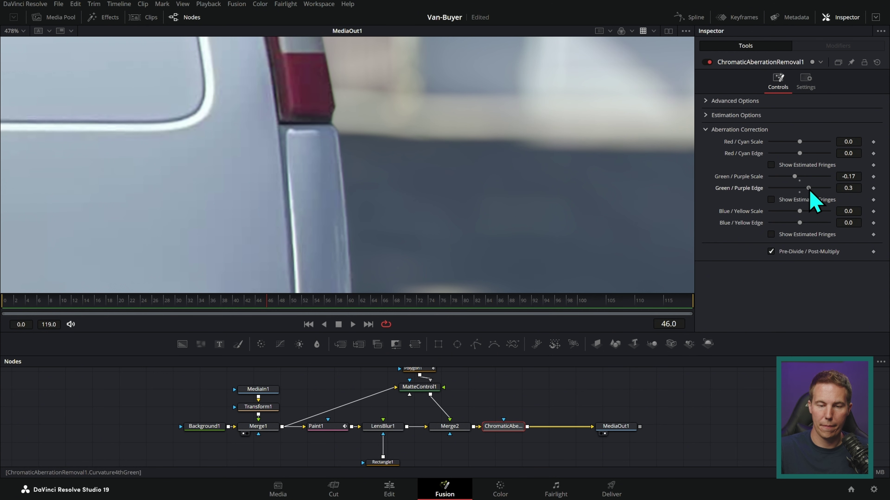
pyautogui.moveTo(800, 188); pyautogui.dragTo(791, 177)
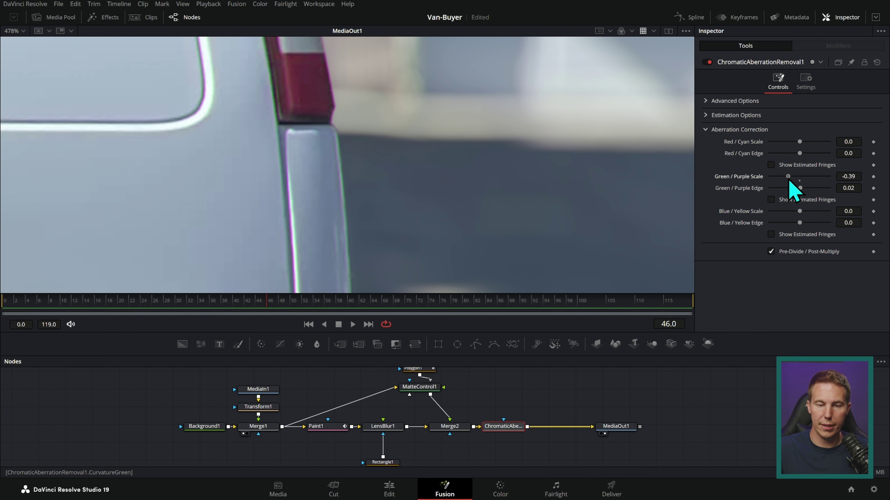
pyautogui.scroll(3, 584, 195)
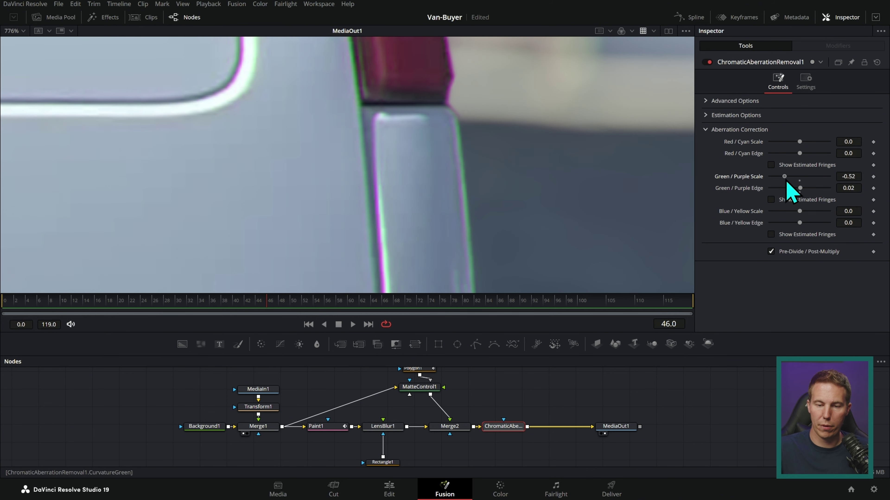
pyautogui.scroll(-8, 641, 232)
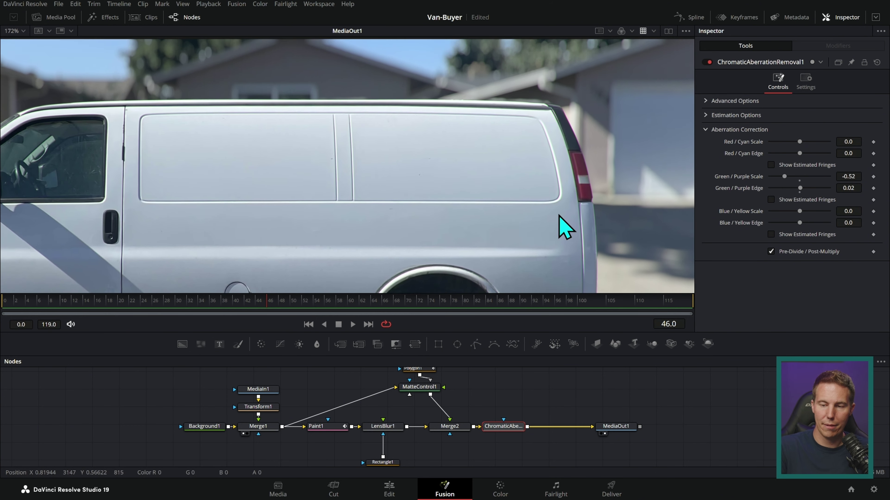
pyautogui.scroll(2, 584, 210)
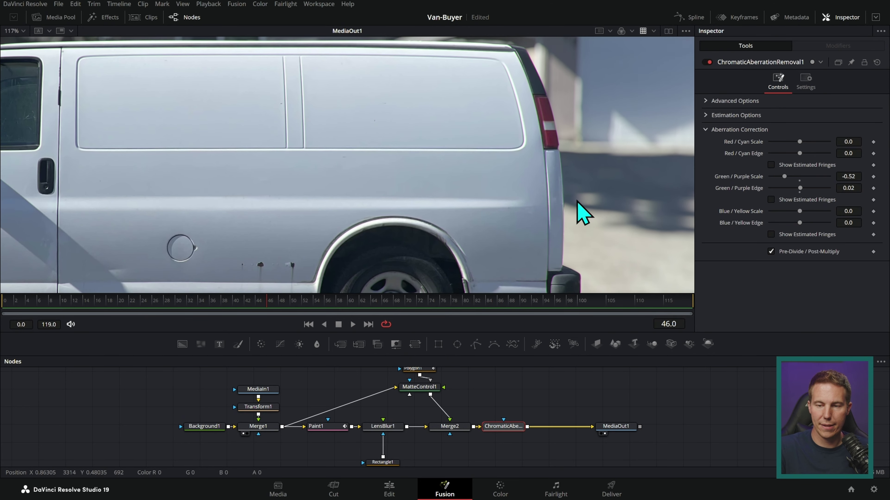
pyautogui.moveTo(571, 227); pyautogui.dragTo(553, 239)
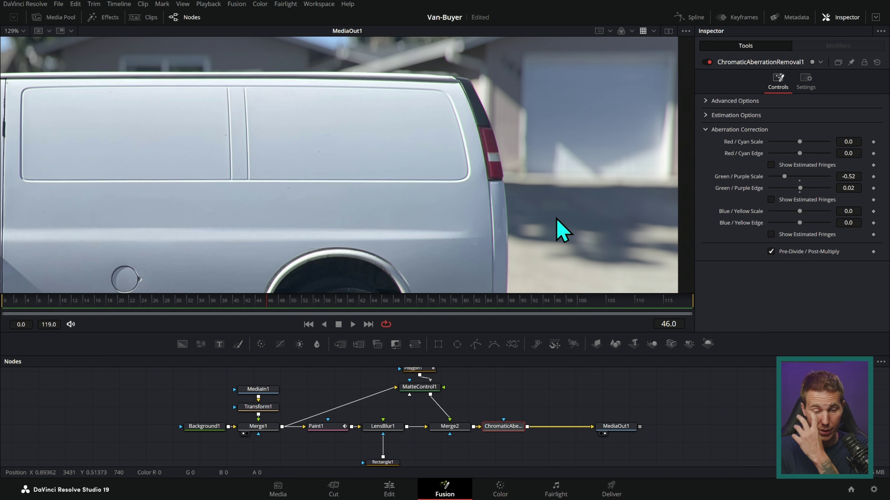
# Insert a Blur node between MediaIn1 and Transform1 and display its output around the van's tail light.
pyautogui.moveTo(518, 386); pyautogui.dragTo(611, 408)
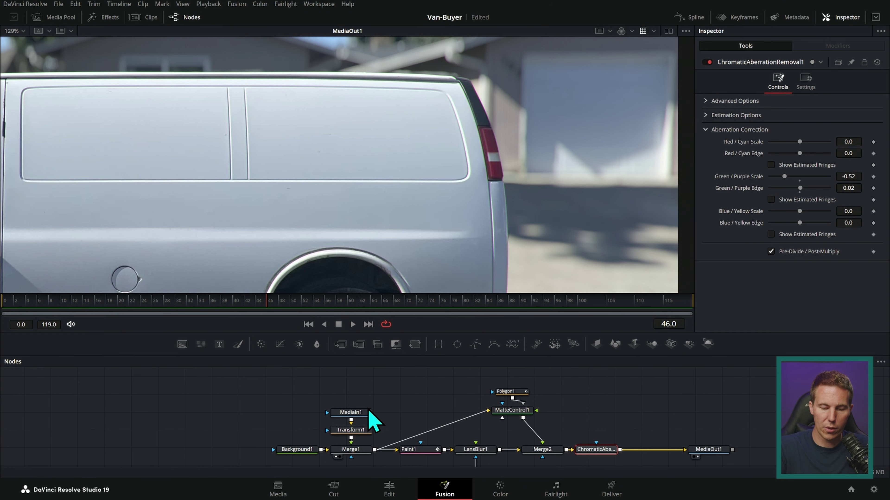
pyautogui.moveTo(366, 416); pyautogui.dragTo(366, 392)
pyautogui.press('2')
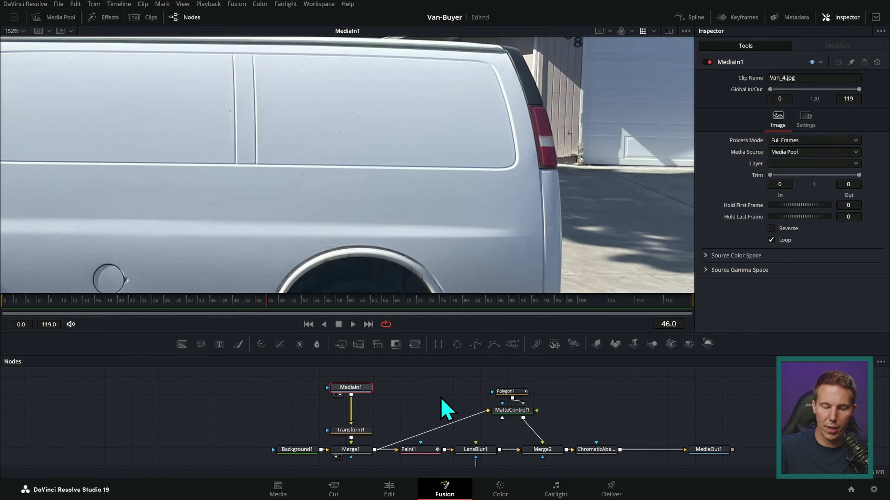
pyautogui.click(316, 344)
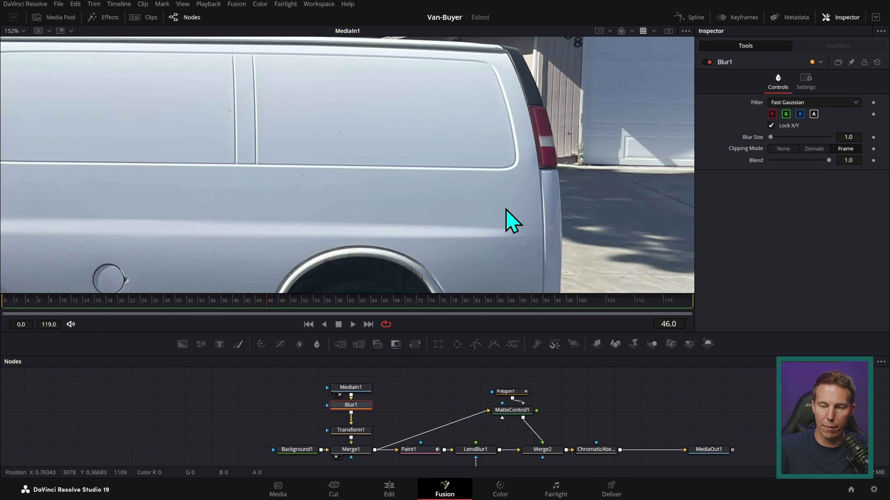
pyautogui.scroll(4, 523, 173)
pyautogui.scroll(5, 560, 238)
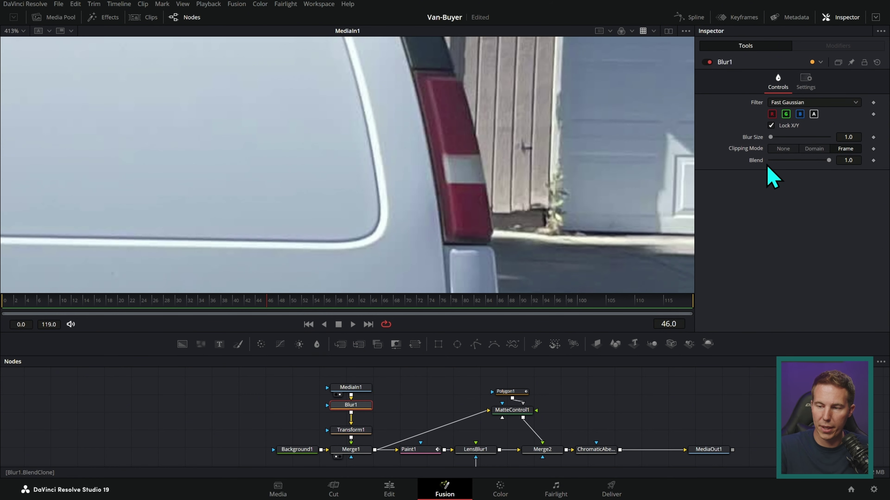
pyautogui.moveTo(364, 403); pyautogui.dragTo(548, 182)
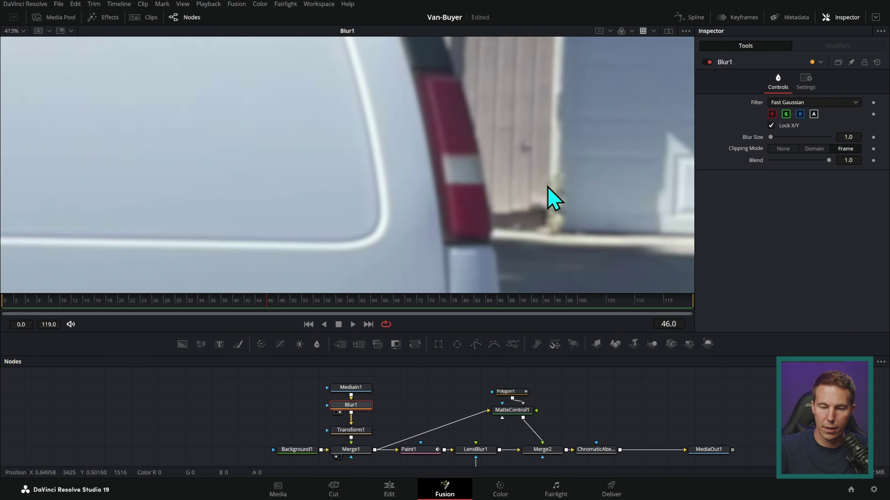
# Set Blur1's Blur Size to 0.5 and compare the image with the blur bypassed and enabled.
pyautogui.click(847, 137)
pyautogui.write('0.6')
pyautogui.press('Return')
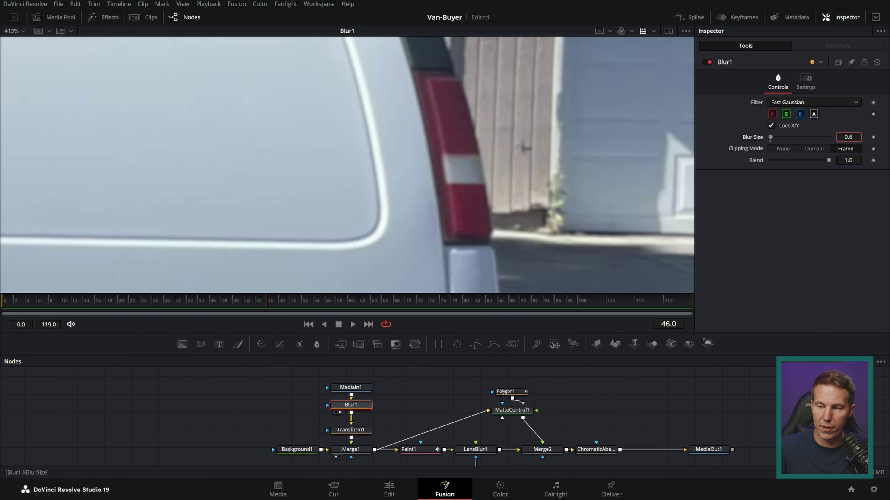
pyautogui.click(707, 62)
pyautogui.click(707, 62)
pyautogui.click(707, 62)
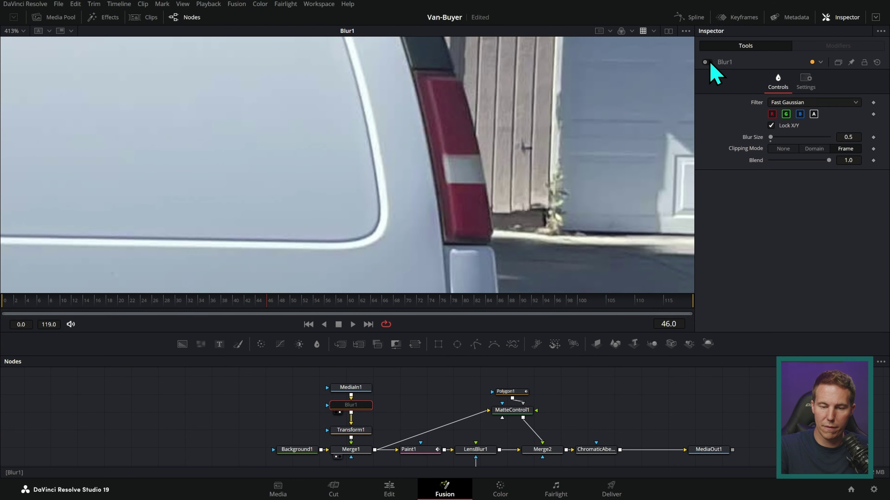
pyautogui.click(706, 62)
pyautogui.click(706, 62)
pyautogui.click(707, 62)
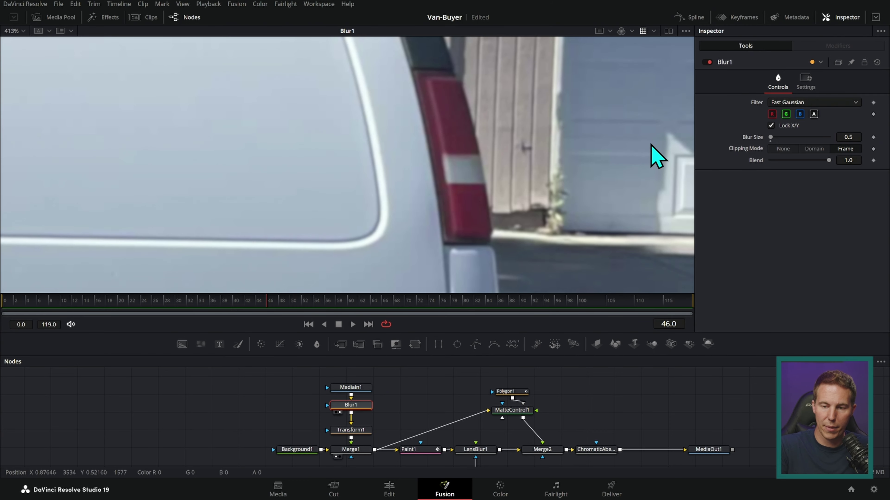
# Display MediaOut1 and examine the softness and colour fringing along the van's rear edge and wheel arch.
pyautogui.hotkey('ctrl', 'f')
pyautogui.scroll(5, 595, 187)
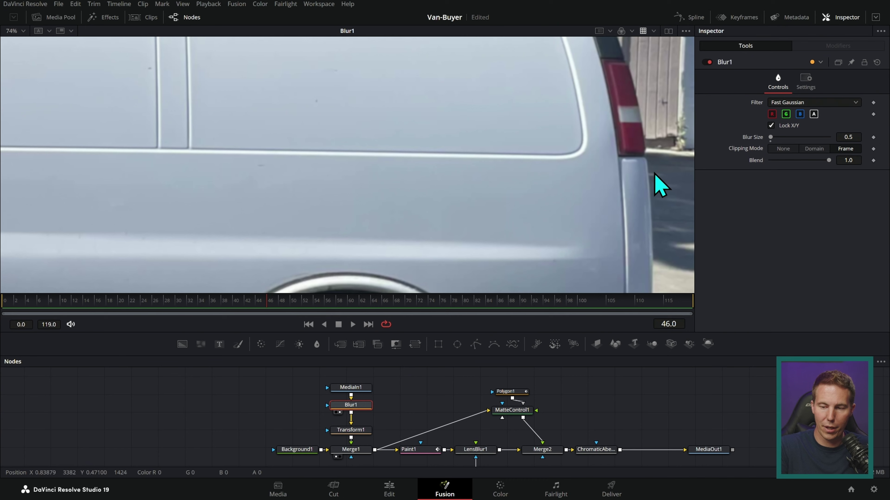
pyautogui.moveTo(632, 386); pyautogui.dragTo(570, 372)
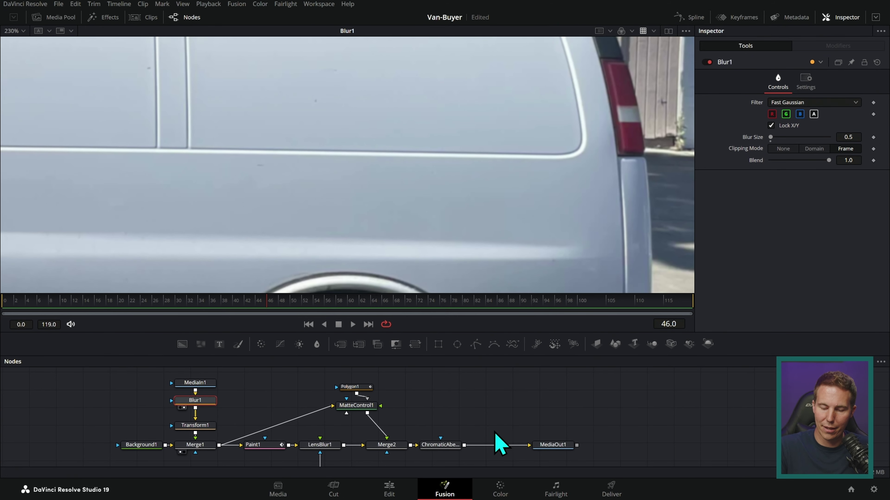
pyautogui.moveTo(550, 445); pyautogui.dragTo(611, 197)
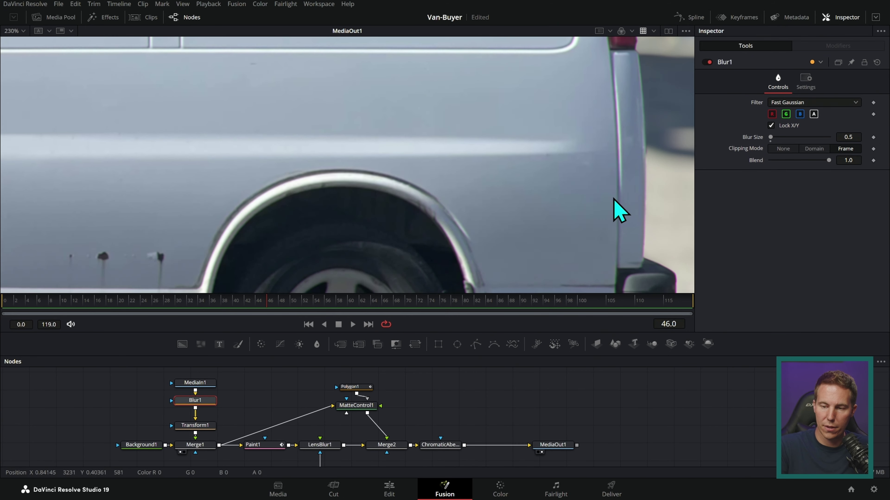
pyautogui.scroll(-5, 613, 215)
pyautogui.scroll(3, 576, 223)
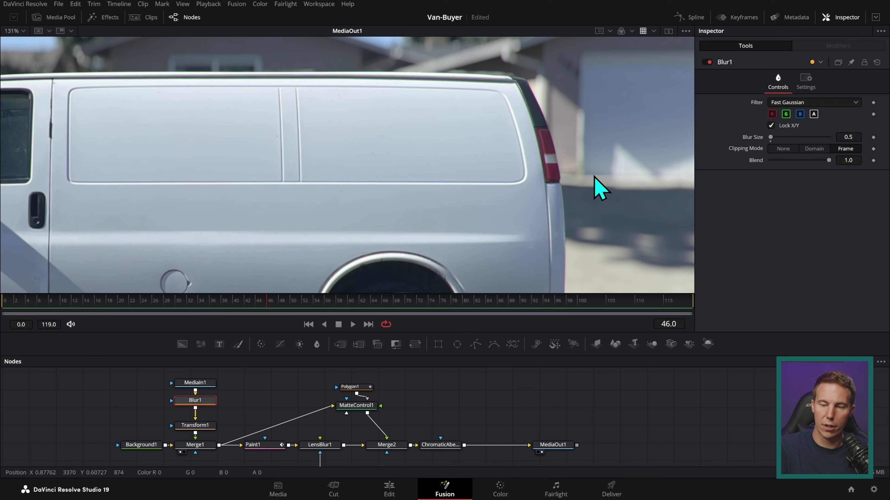
pyautogui.scroll(3, 588, 191)
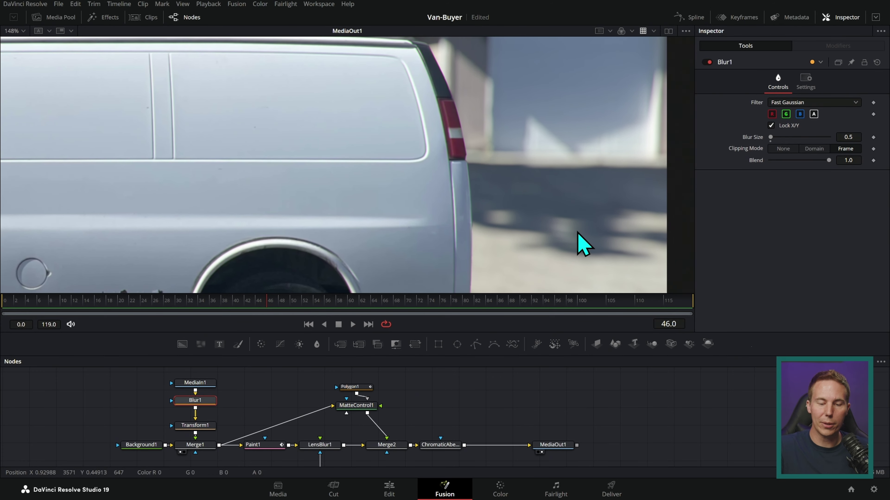
pyautogui.scroll(-4, 577, 210)
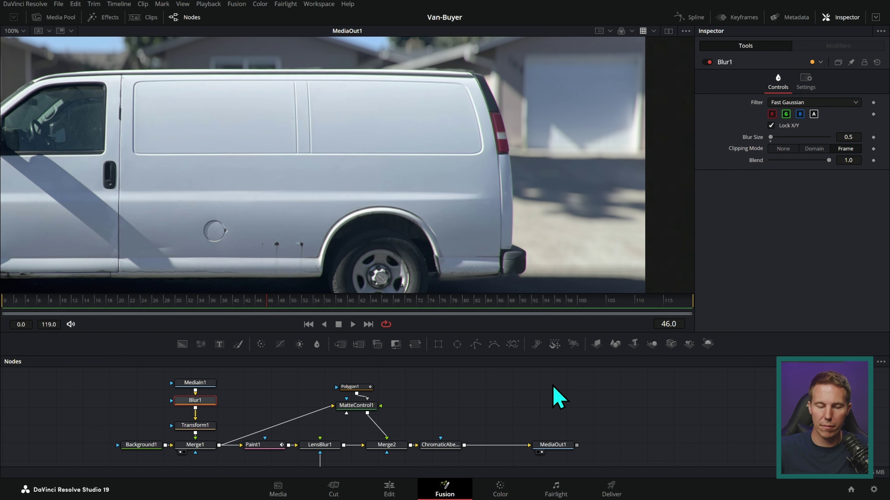
# Play back the composite, stop it, and check the van at frame 95.
pyautogui.press('space')
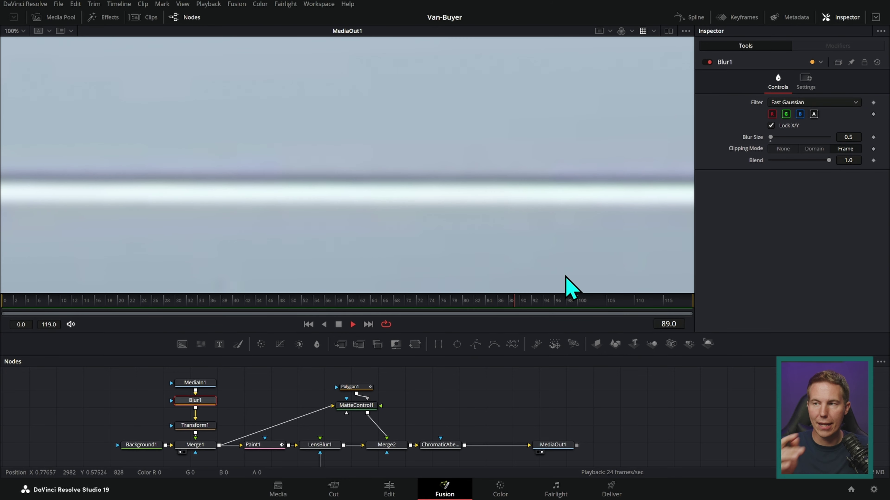
pyautogui.click(338, 324)
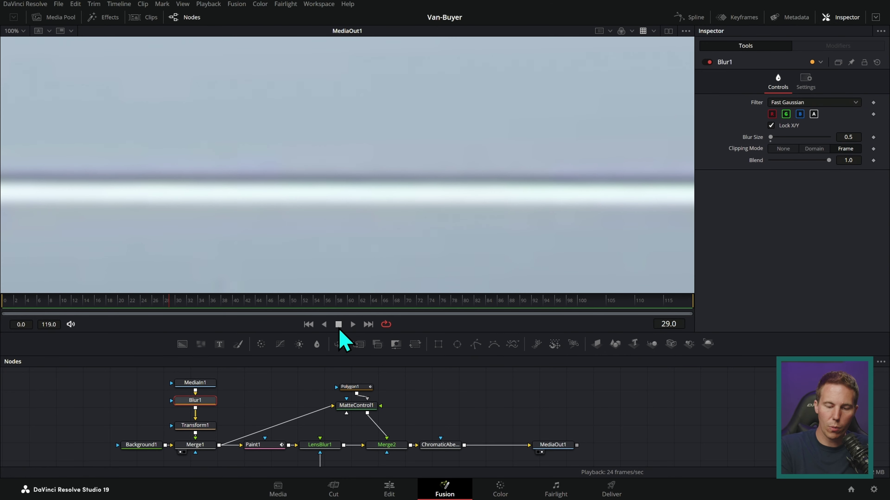
pyautogui.click(576, 302)
pyautogui.moveTo(546, 307); pyautogui.dragTo(548, 302)
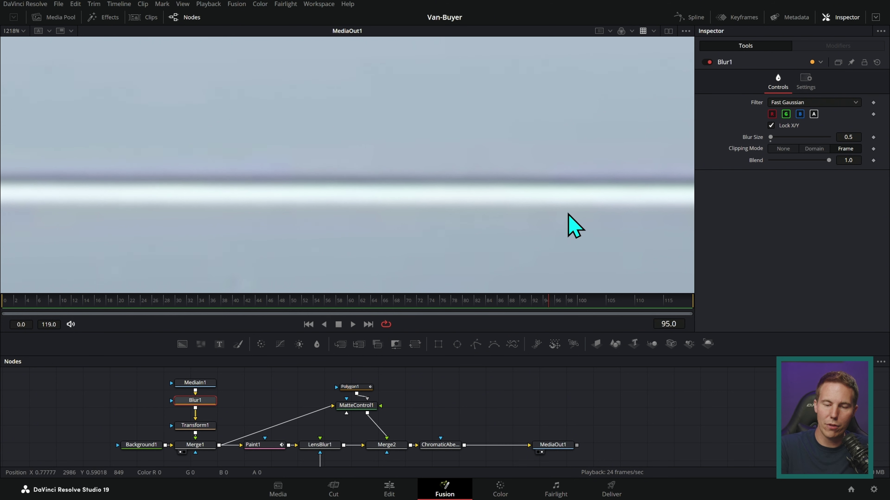
pyautogui.scroll(-3, 557, 228)
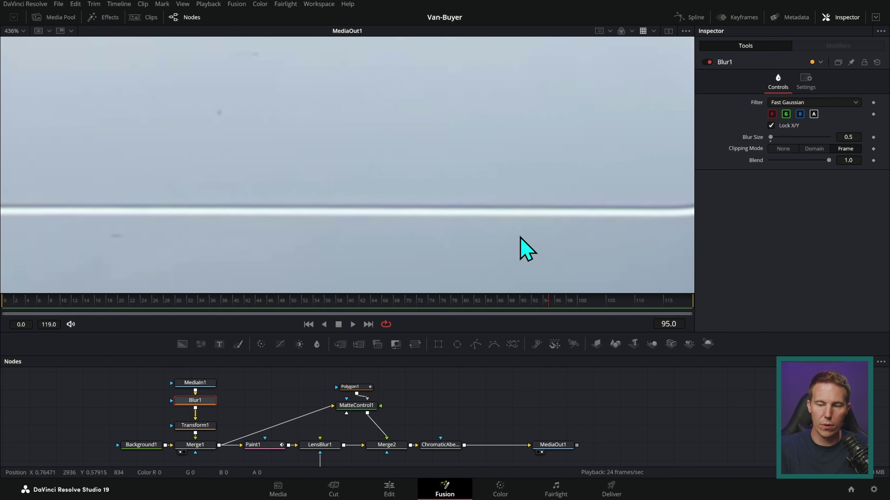
pyautogui.scroll(-4, 506, 215)
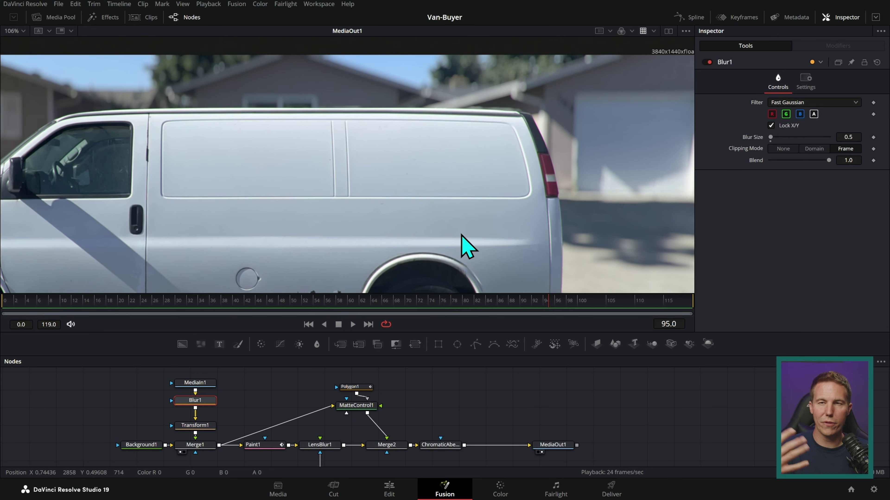
# Bring the BMCC_Grain_1200ISO.mov clip into the node graph above MediaOut1 and display it in the viewer.
pyautogui.click(60, 17)
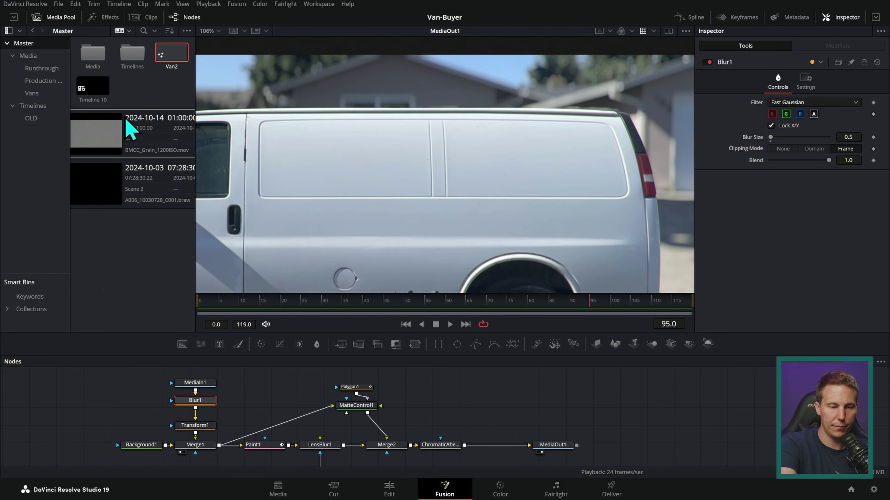
pyautogui.moveTo(130, 130); pyautogui.dragTo(514, 408)
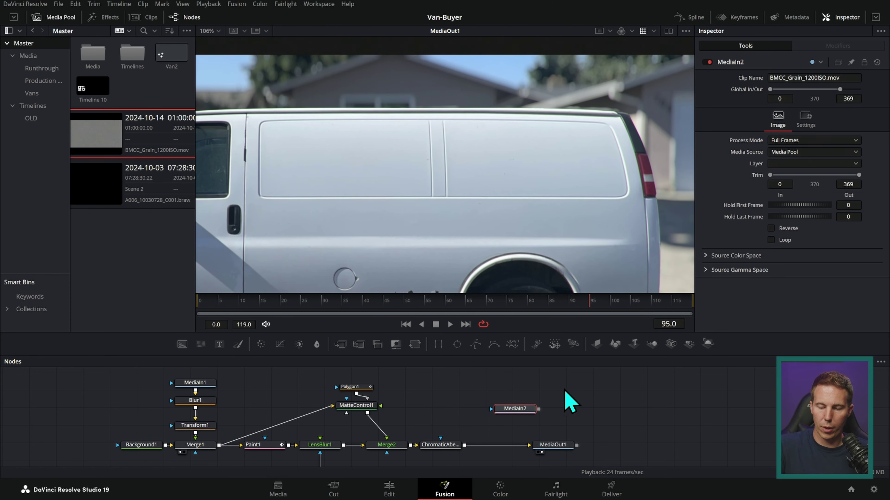
pyautogui.click(58, 18)
pyautogui.moveTo(521, 411); pyautogui.dragTo(589, 177)
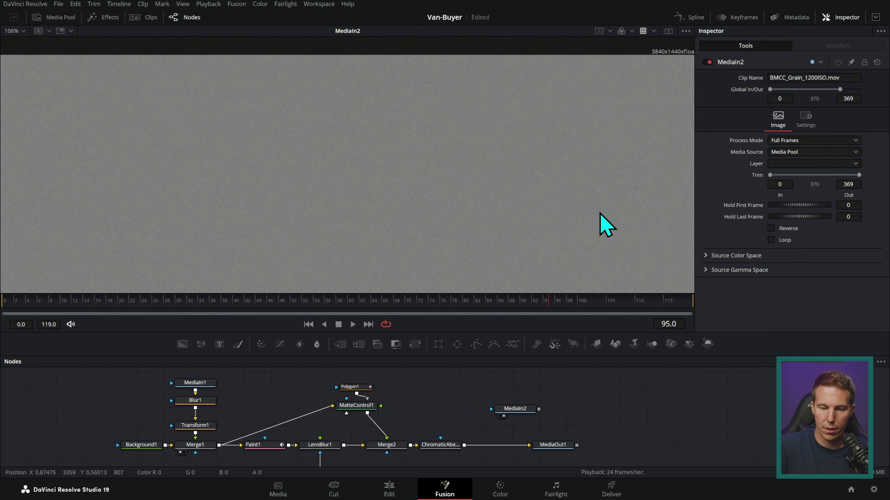
# Play back the grain clip, stop it, and examine the grain texture up close.
pyautogui.press('space')
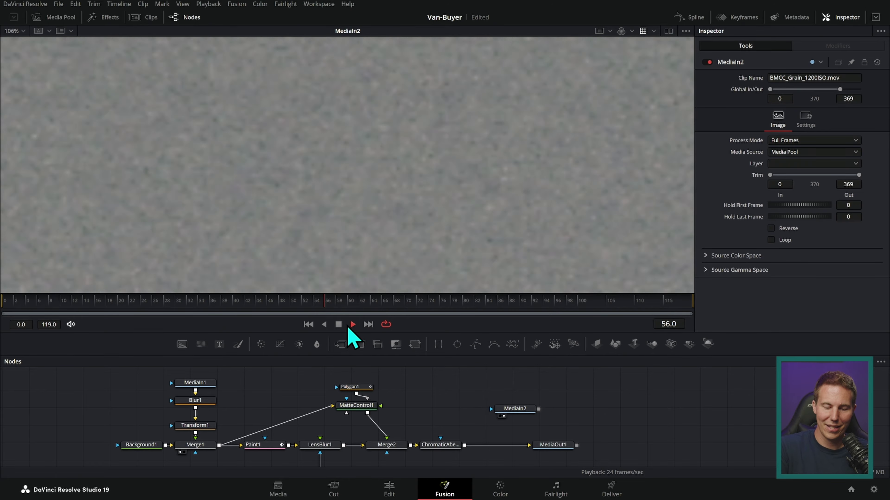
pyautogui.click(338, 326)
pyautogui.click(338, 324)
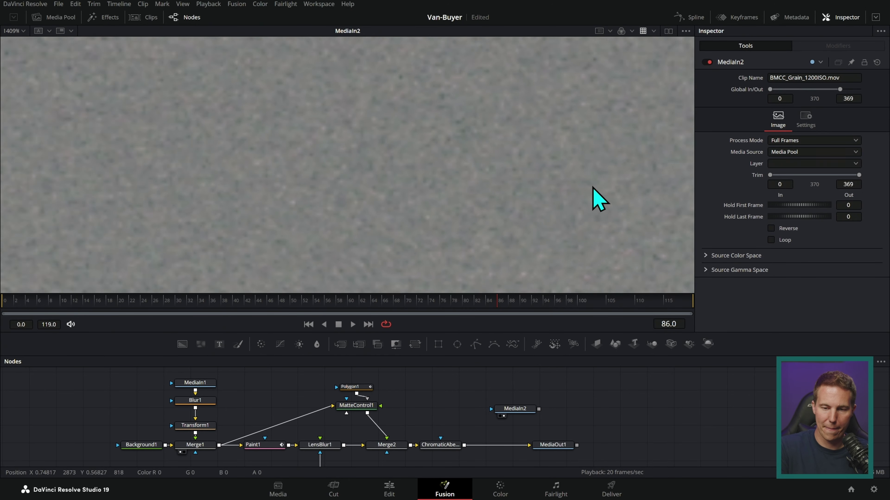
pyautogui.scroll(2, 508, 228)
# Make room before MediaOut1 and merge the MediaIn2 grain clip over the ChromaticAberration output, aligning MediaIn2 above the new merge.
pyautogui.moveTo(552, 404); pyautogui.dragTo(536, 384)
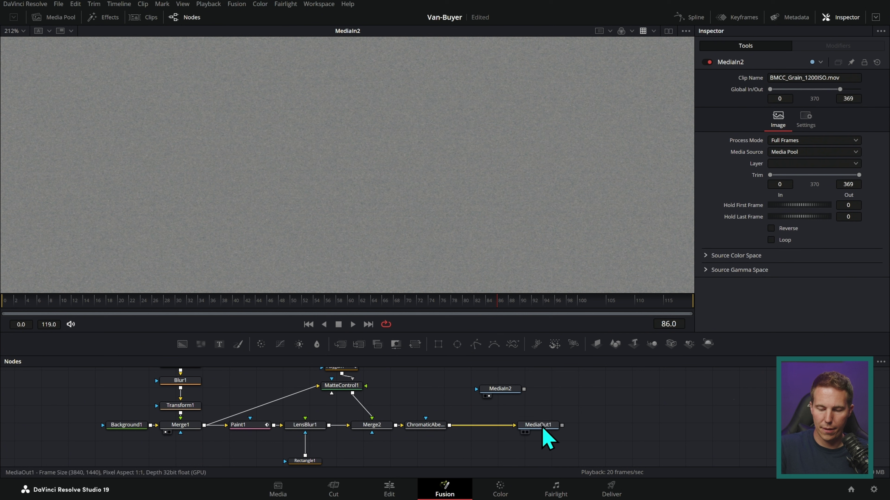
pyautogui.moveTo(541, 427); pyautogui.dragTo(580, 426)
pyautogui.moveTo(510, 391); pyautogui.dragTo(450, 426)
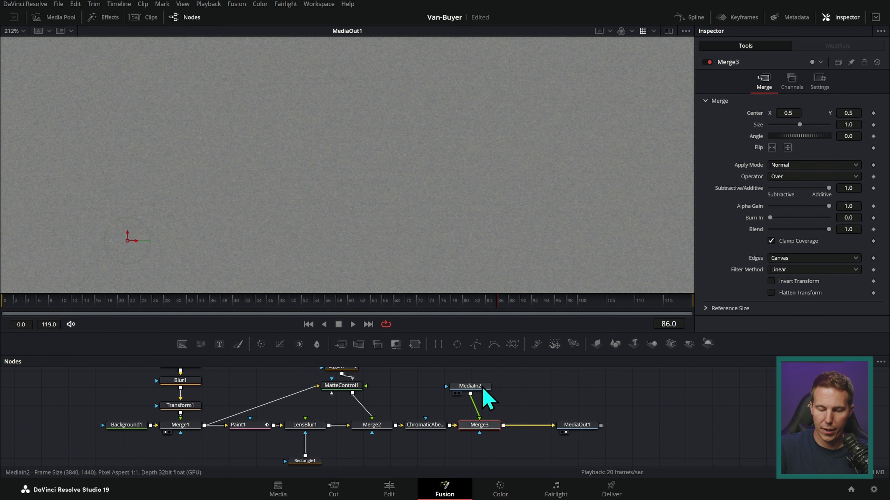
pyautogui.moveTo(482, 391); pyautogui.dragTo(492, 391)
pyautogui.click(494, 426)
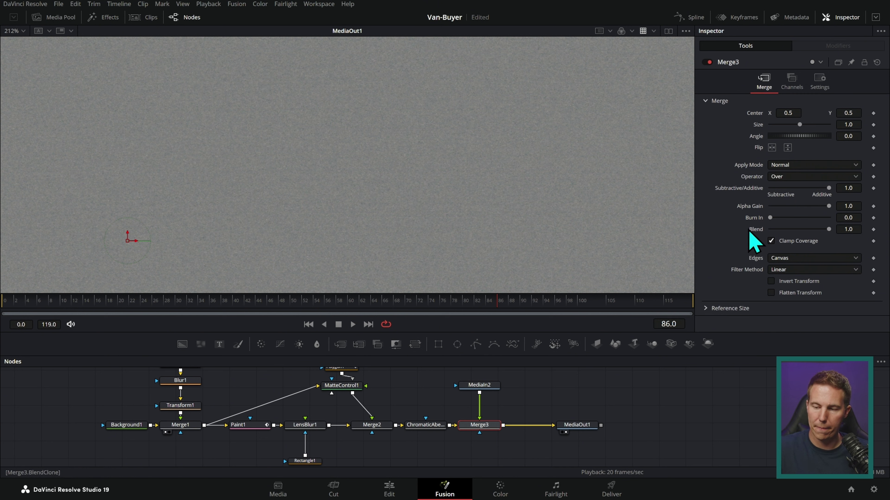
# Set the Apply Mode of the grain merge, Merge3, to Overlay.
pyautogui.click(789, 166)
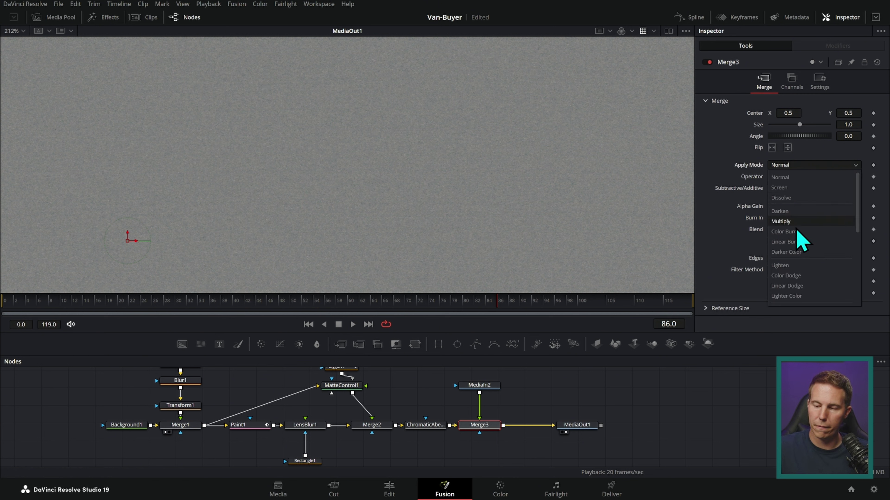
pyautogui.scroll(-2, 806, 259)
pyautogui.click(809, 267)
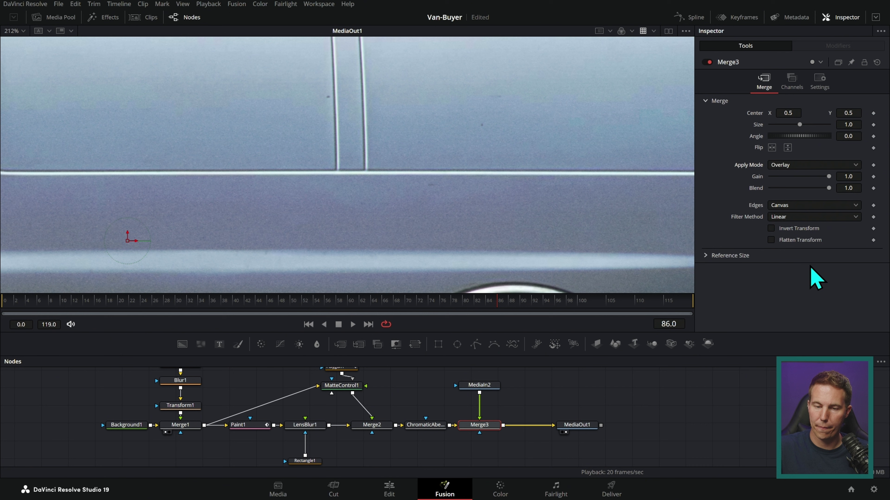
# Insert a Brightness Contrast node between MediaIn2 and Merge3, and display the raw grain clip to check its grey level.
pyautogui.click(480, 385)
pyautogui.click(300, 345)
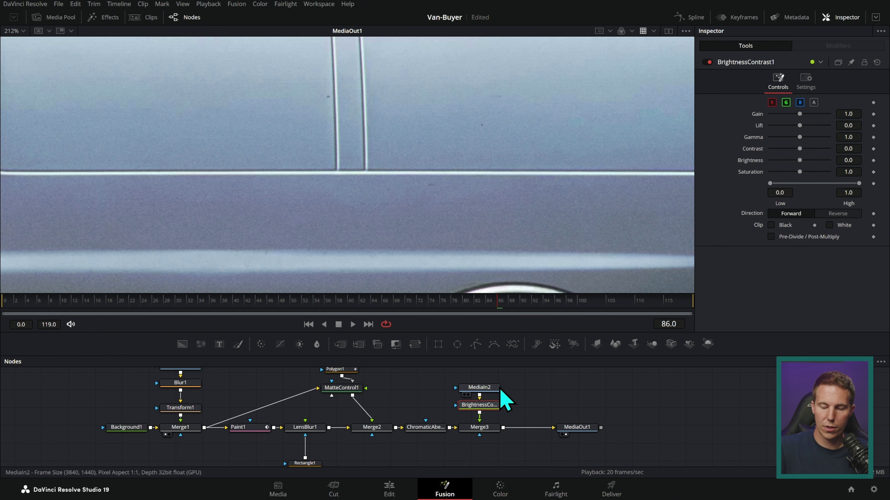
pyautogui.moveTo(496, 387); pyautogui.dragTo(580, 209)
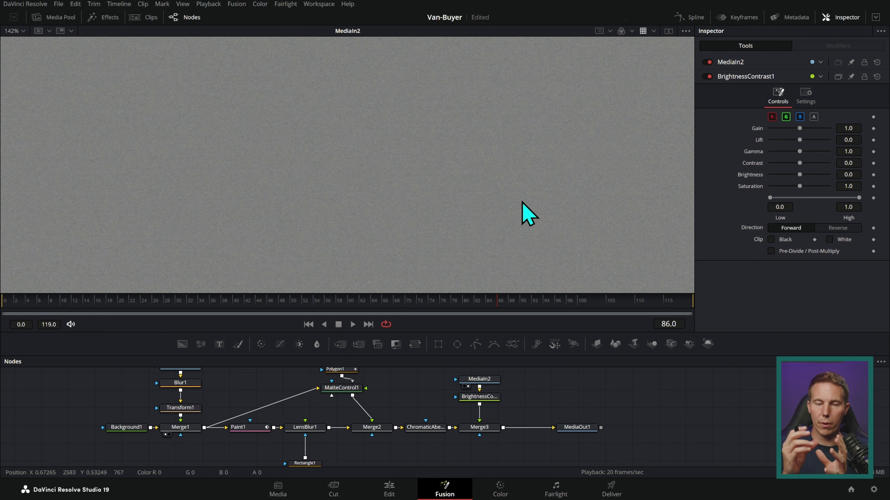
pyautogui.scroll(-5, 546, 185)
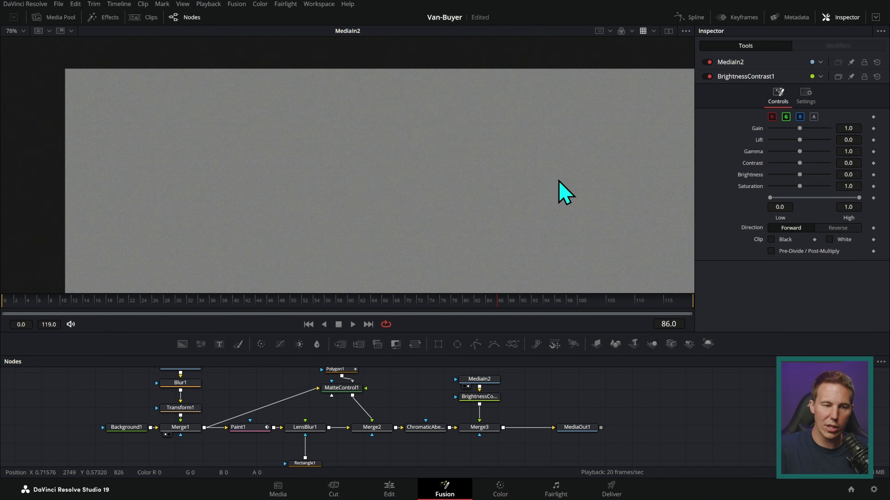
pyautogui.scroll(1, 513, 170)
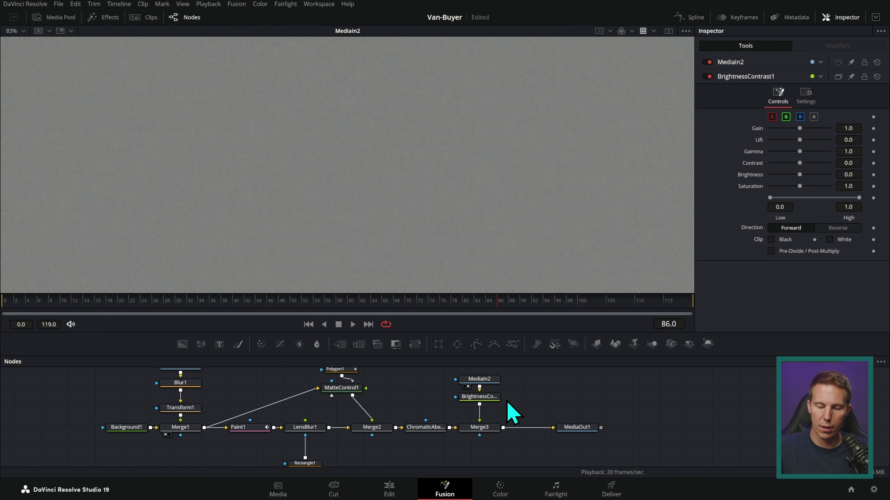
# Display Merge3 and compare the van's overall brightness with the grain merge bypassed and enabled.
pyautogui.click(496, 424)
pyautogui.press('1')
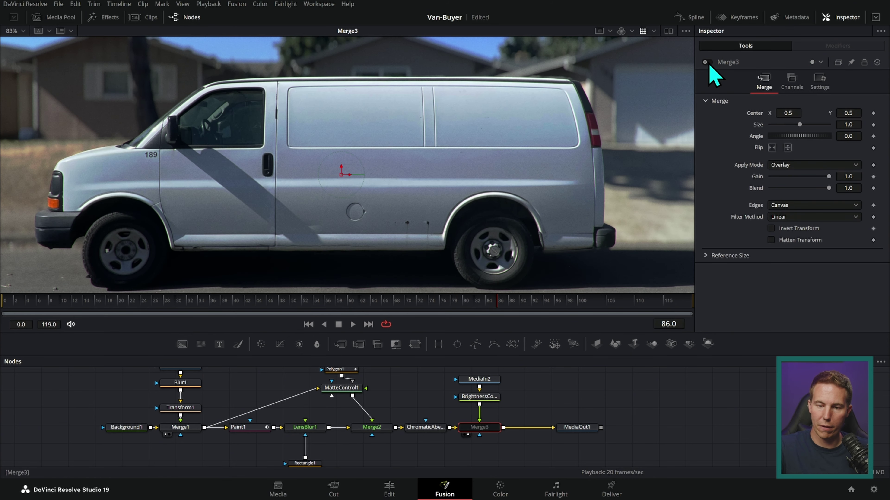
pyautogui.click(708, 63)
pyautogui.click(709, 62)
pyautogui.click(709, 62)
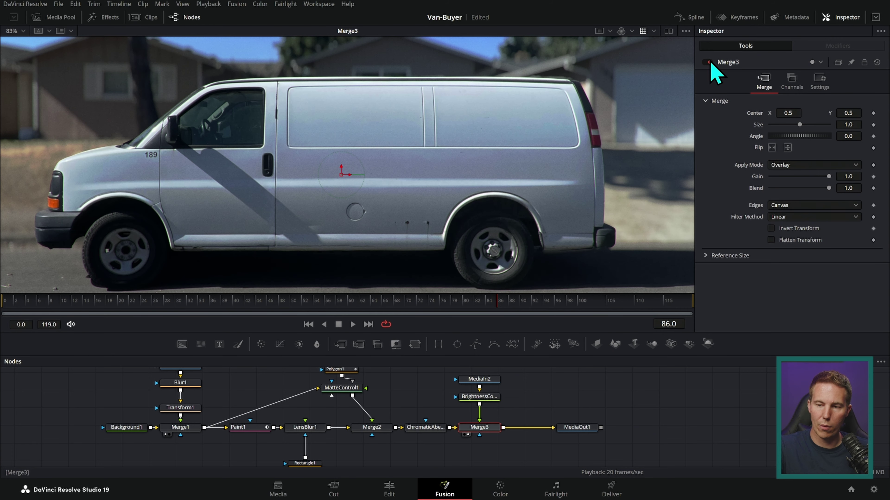
pyautogui.click(709, 62)
pyautogui.click(709, 63)
# Raise the Gain of BrightnessContrast1 to 1.44 to brighten the grain while checking the van's rear.
pyautogui.click(494, 398)
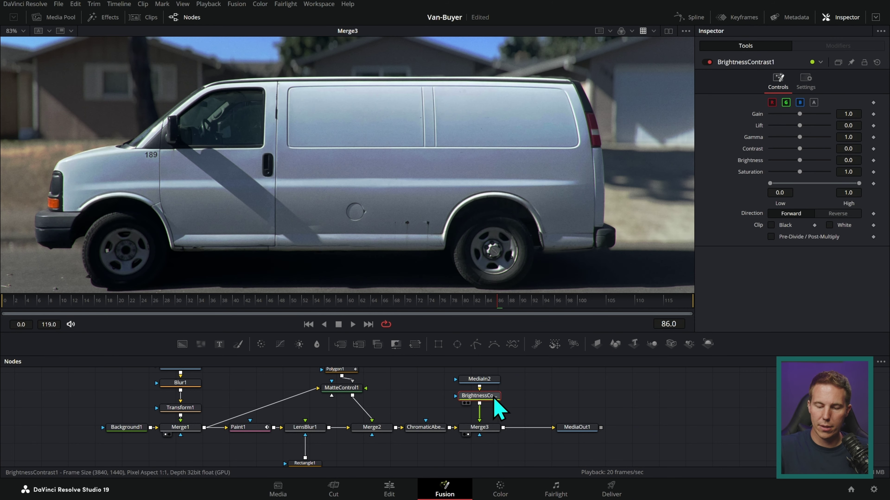
pyautogui.scroll(4, 610, 175)
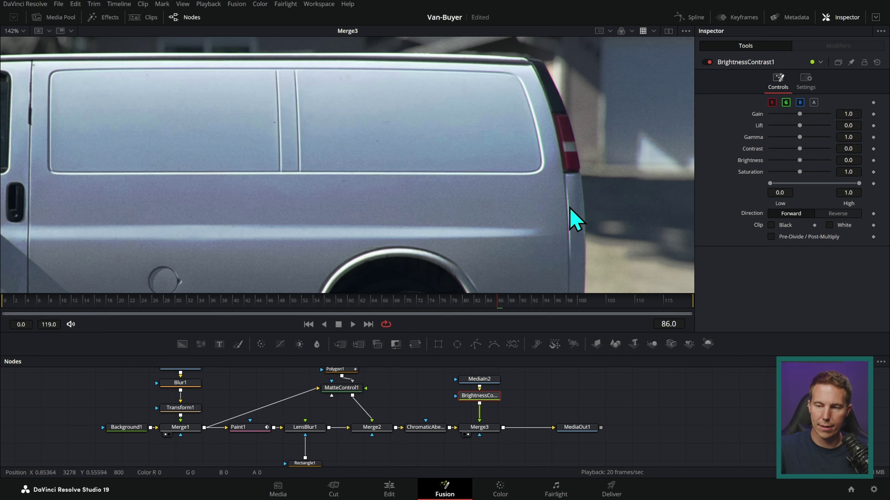
pyautogui.moveTo(570, 208); pyautogui.dragTo(540, 230)
pyautogui.moveTo(799, 114); pyautogui.dragTo(805, 114)
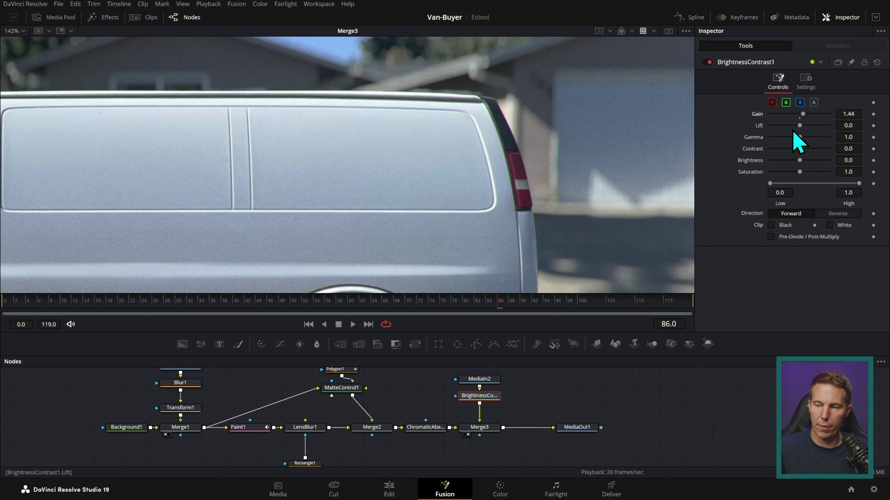
# Toggle Merge3 off and on repeatedly to compare brightness and grain on the van's rear, leaving the merge enabled.
pyautogui.click(495, 426)
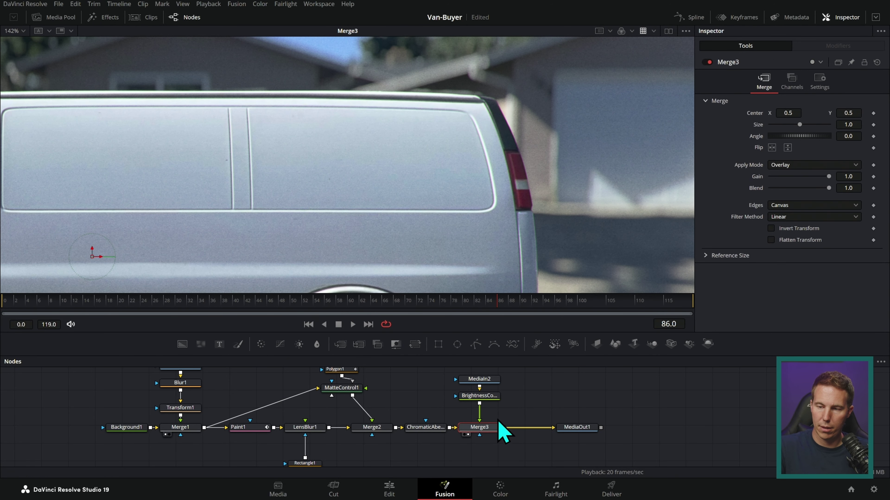
pyautogui.click(709, 63)
pyautogui.click(708, 63)
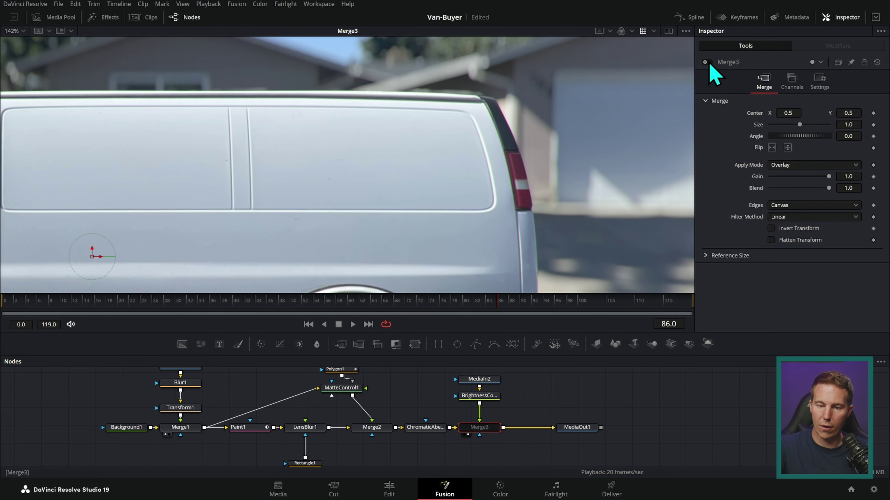
pyautogui.click(708, 63)
pyautogui.click(709, 63)
pyautogui.click(709, 63)
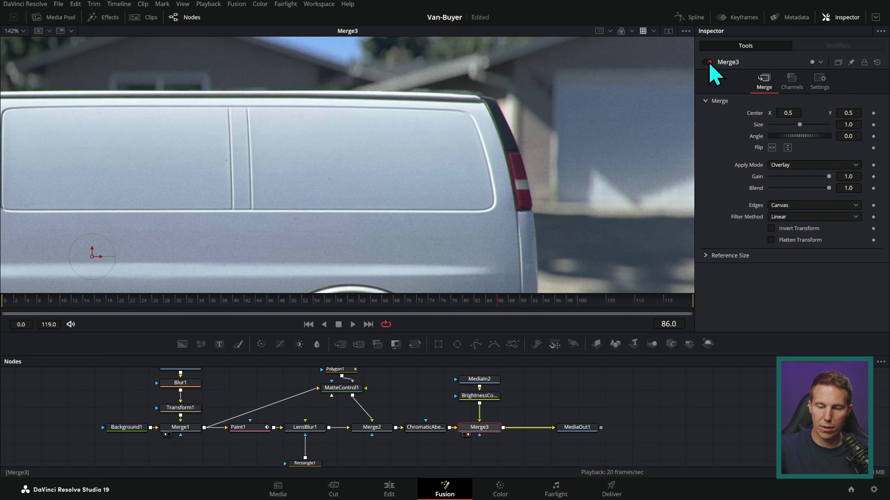
pyautogui.click(708, 63)
pyautogui.click(709, 63)
pyautogui.click(709, 63)
pyautogui.click(708, 63)
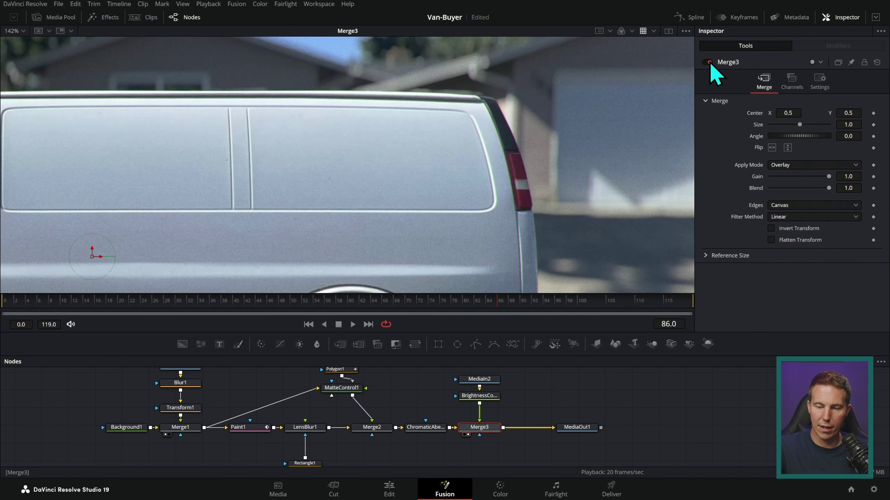
pyautogui.click(709, 62)
pyautogui.click(708, 63)
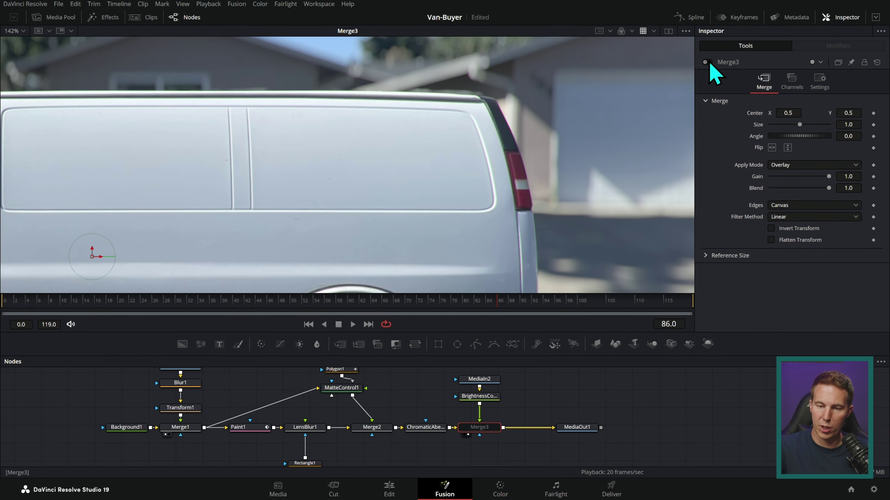
pyautogui.click(709, 62)
pyautogui.click(708, 63)
pyautogui.click(708, 63)
pyautogui.click(709, 63)
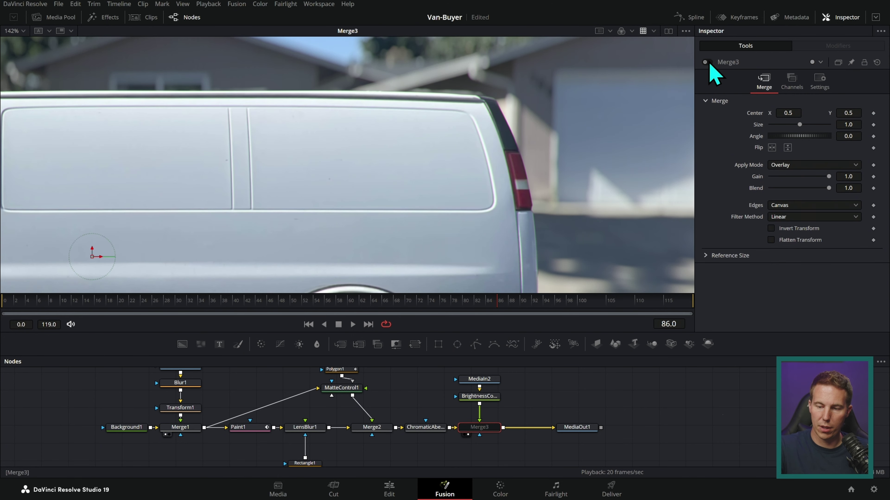
pyautogui.click(709, 63)
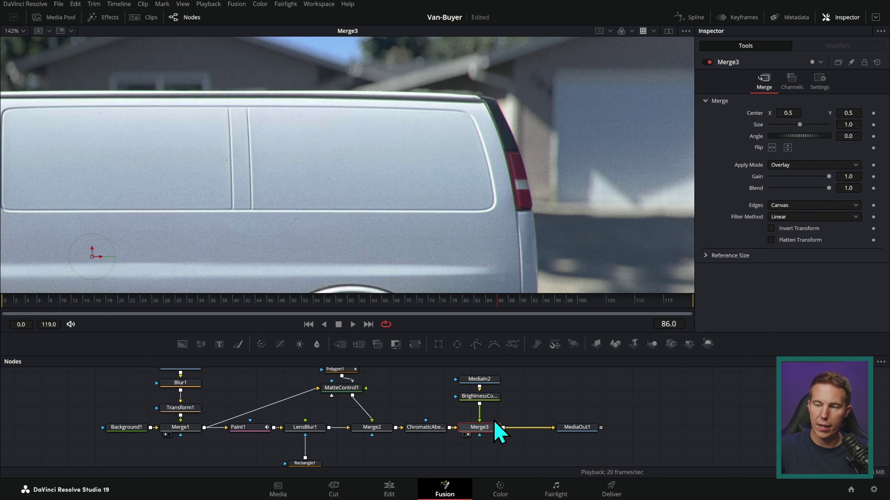
# Save the project and lower Merge3's Blend to 0.386, checking the result with the merge bypassed and enabled.
pyautogui.hotkey('ctrl', 's')
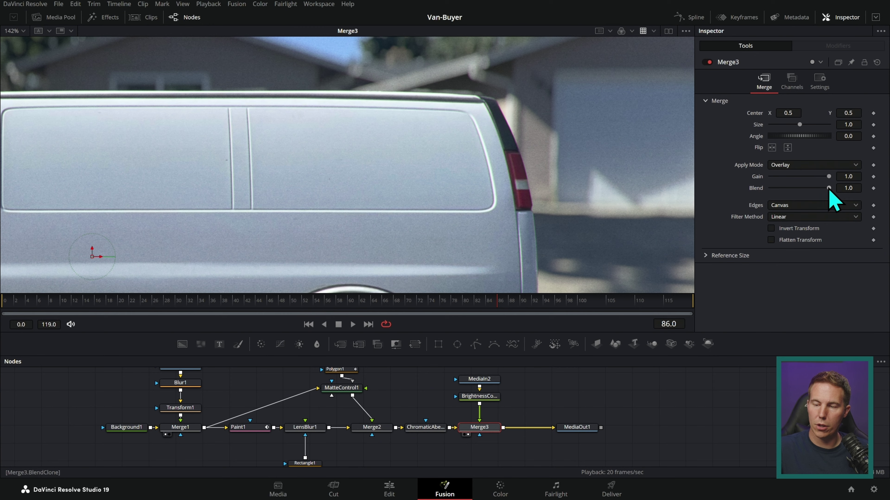
pyautogui.moveTo(828, 189); pyautogui.dragTo(782, 194)
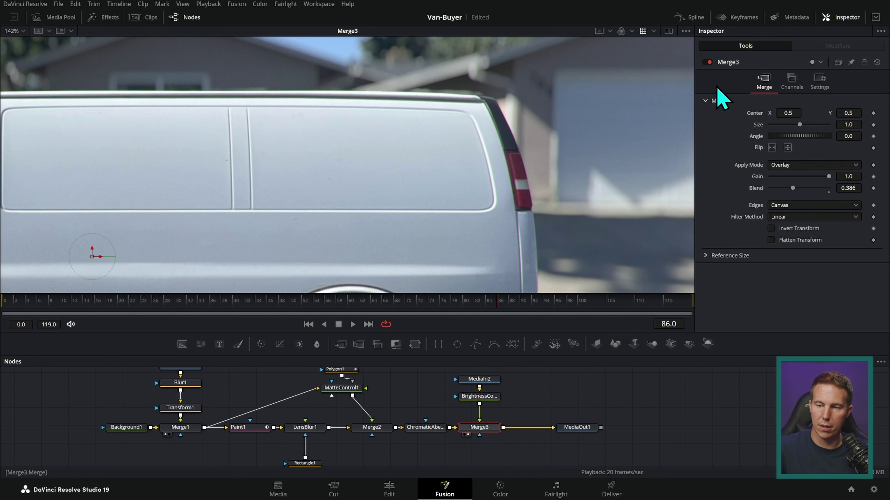
pyautogui.click(706, 63)
pyautogui.click(707, 62)
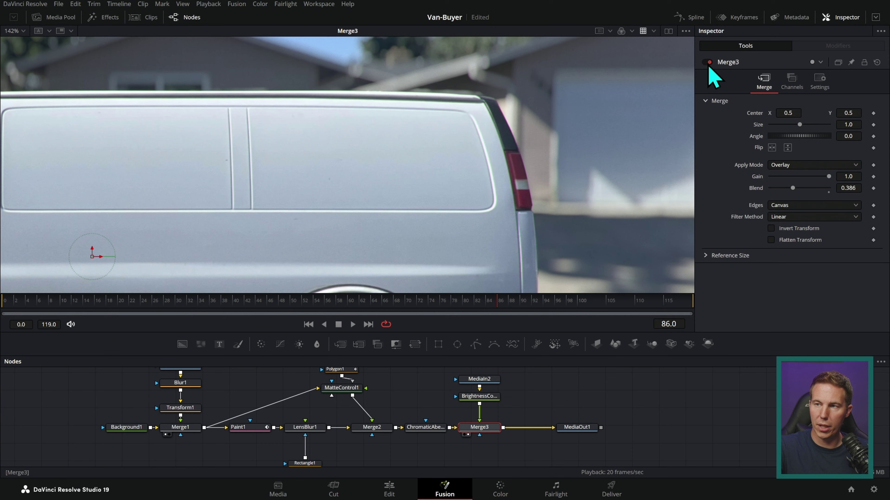
pyautogui.click(708, 63)
pyautogui.click(708, 63)
# Play back a close-up of the van's tail light and compare it with the Merge3 grain enabled and bypassed, leaving the grain on.
pyautogui.scroll(8, 478, 178)
pyautogui.moveTo(478, 179); pyautogui.dragTo(460, 238)
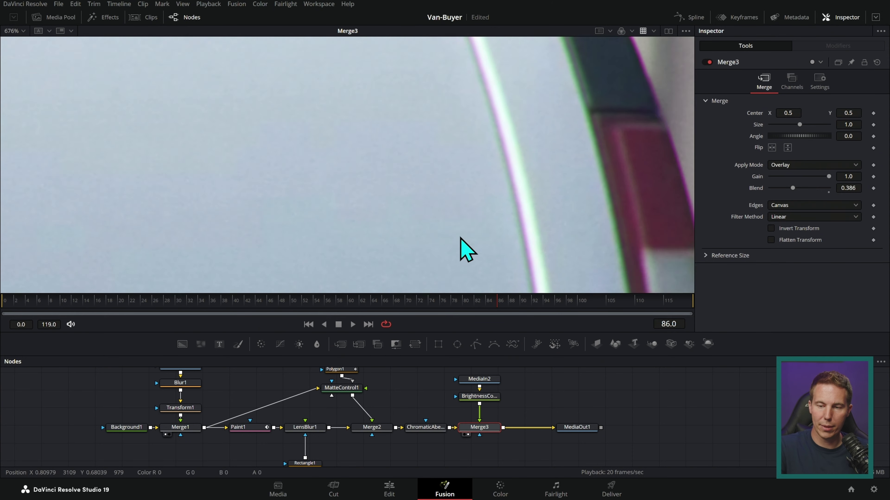
pyautogui.scroll(5, 467, 250)
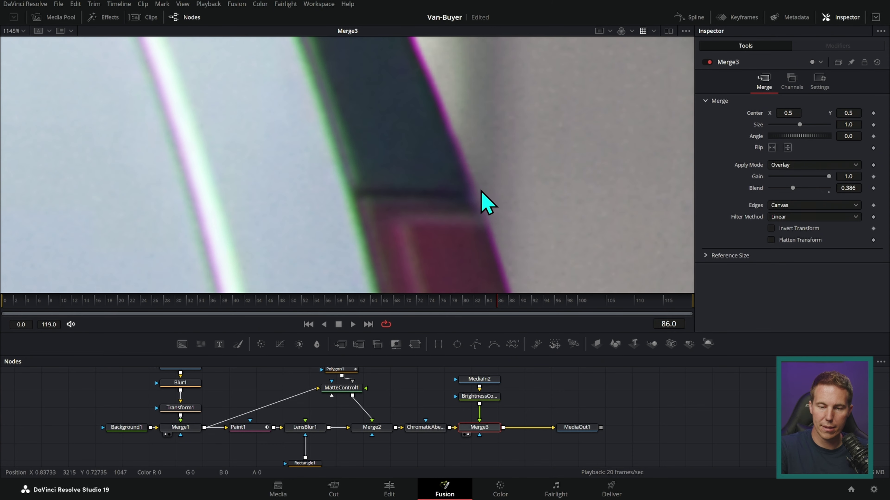
pyautogui.press('space')
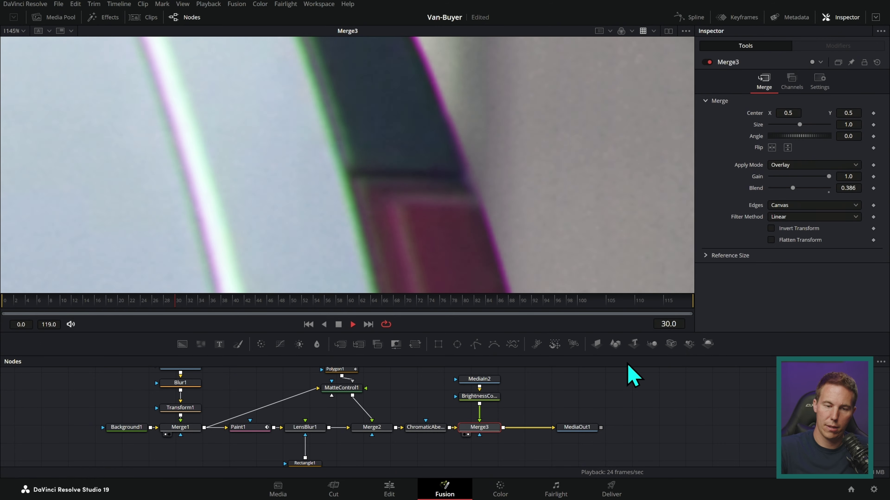
pyautogui.click(707, 62)
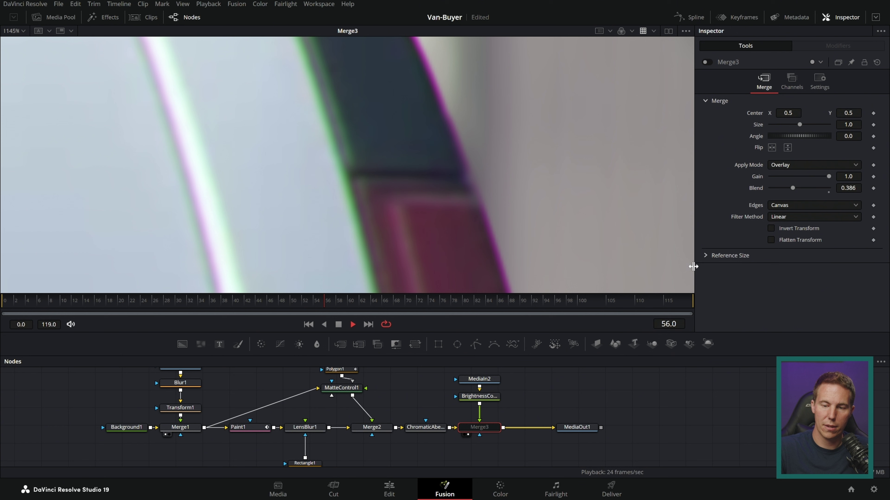
pyautogui.press('space')
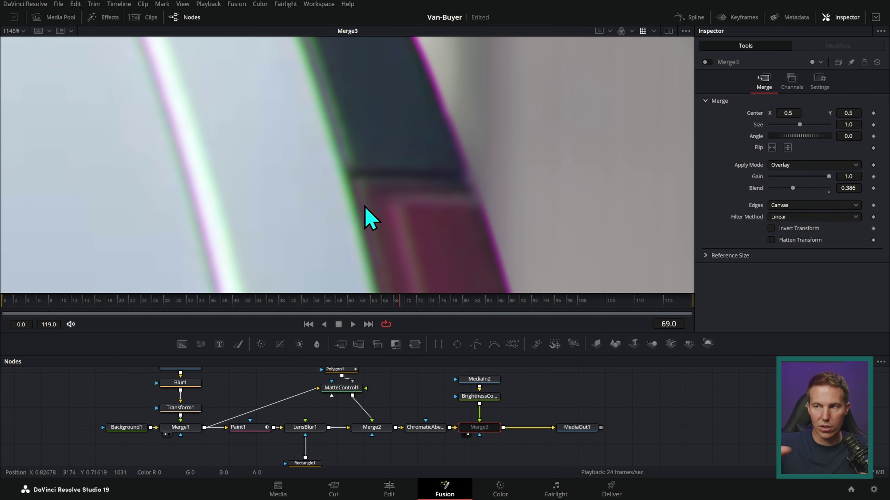
pyautogui.click(707, 62)
pyautogui.press('space')
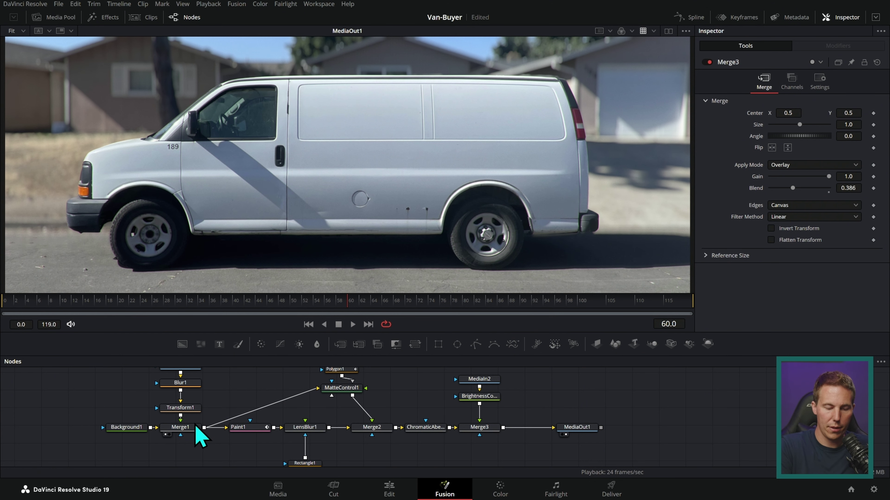
# View the early stages of the node chain in order: MediaIn1, Blur1, Transform1 and Merge1.
pyautogui.moveTo(192, 368); pyautogui.dragTo(389, 211)
pyautogui.moveTo(195, 397); pyautogui.dragTo(530, 155)
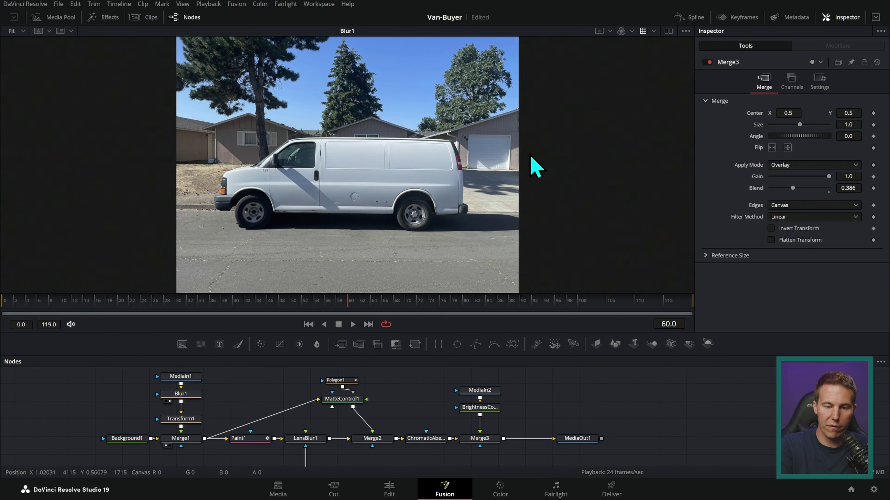
pyautogui.moveTo(193, 419); pyautogui.dragTo(536, 153)
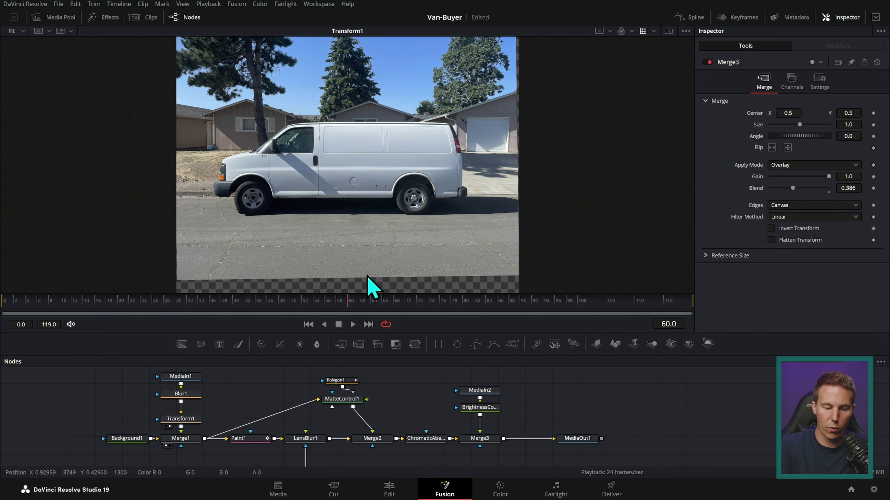
pyautogui.moveTo(191, 441); pyautogui.dragTo(590, 145)
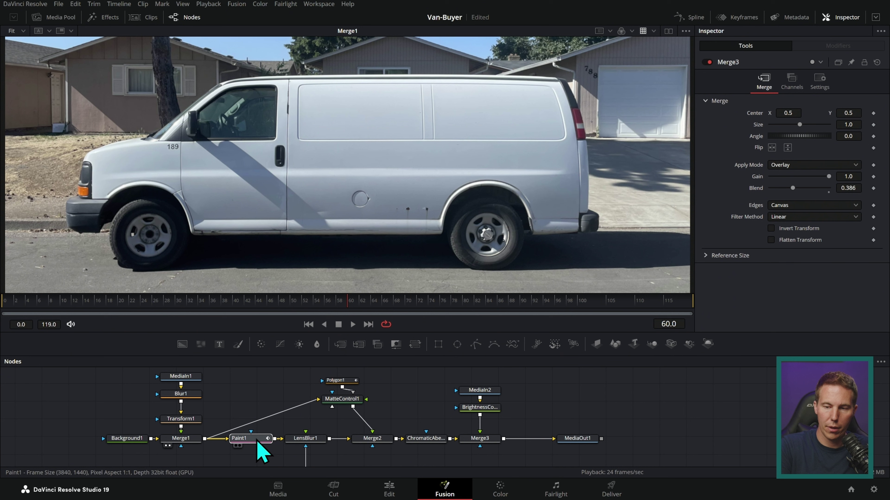
# Review the background blur and van cutout stages by viewing Paint1, LensBlur1, MatteControl1 and Merge2 in turn.
pyautogui.moveTo(257, 442); pyautogui.dragTo(601, 162)
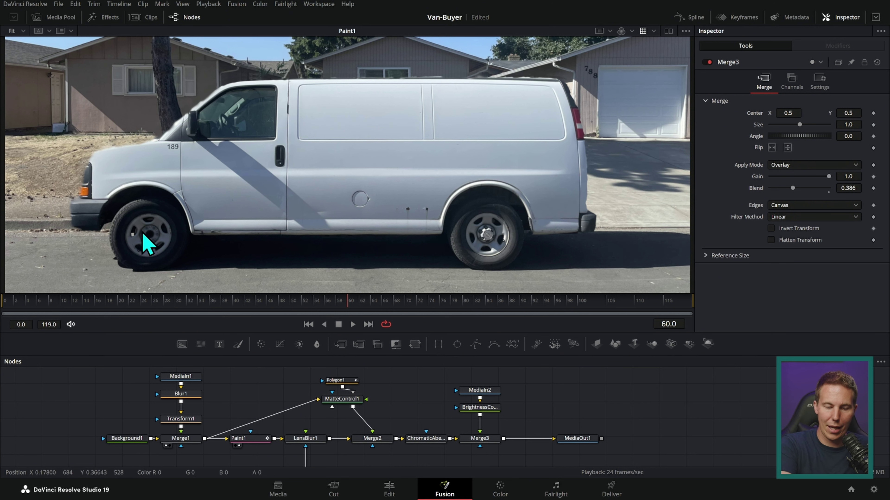
pyautogui.moveTo(314, 441)
pyautogui.mouseDown()
pyautogui.moveTo(477, 231)
pyautogui.moveTo(608, 147)
pyautogui.mouseUp()
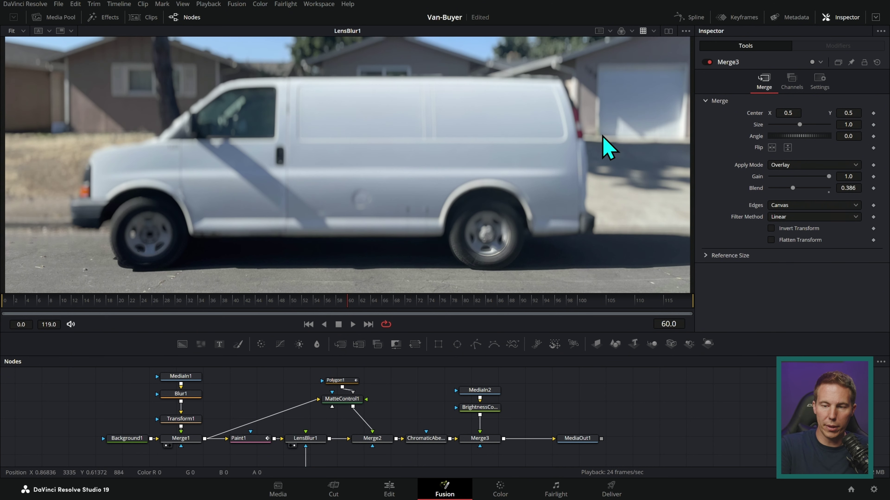
pyautogui.moveTo(351, 401); pyautogui.dragTo(648, 139)
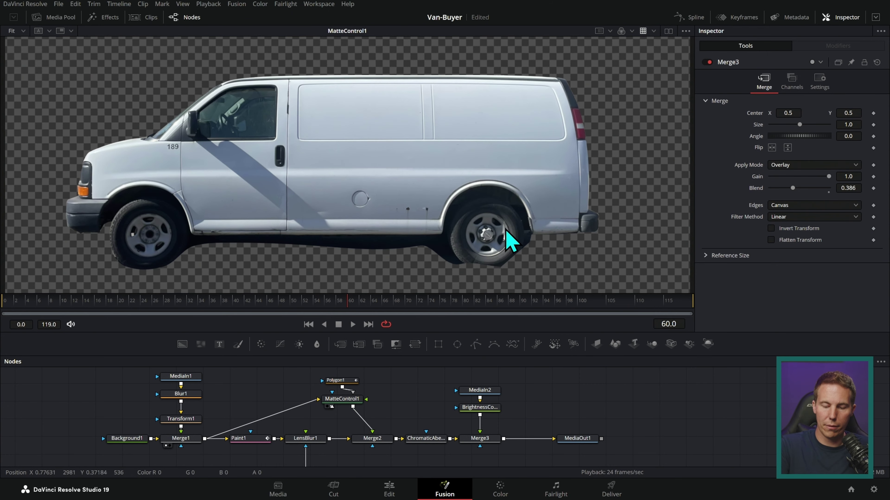
pyautogui.moveTo(385, 441); pyautogui.dragTo(603, 154)
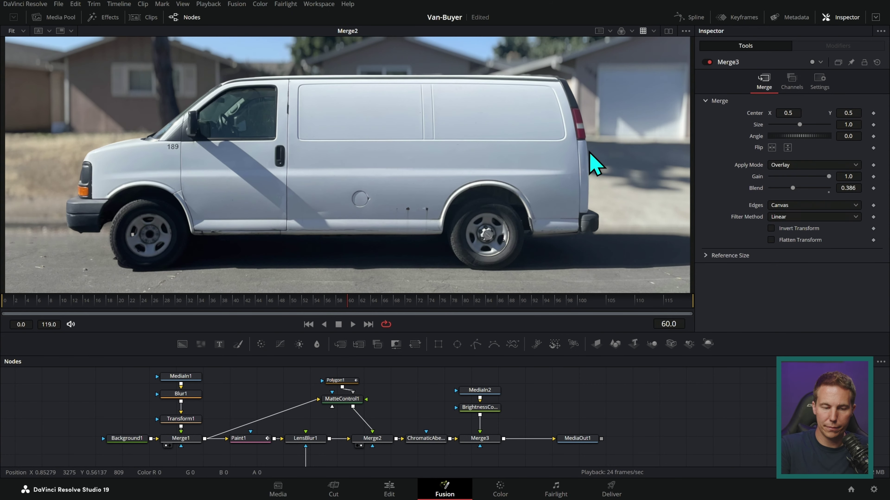
# Examine the van's tail light up close at the chromatic aberration node and at Merge3, playing back the grain briefly.
pyautogui.scroll(5, 596, 164)
pyautogui.moveTo(435, 441); pyautogui.dragTo(595, 118)
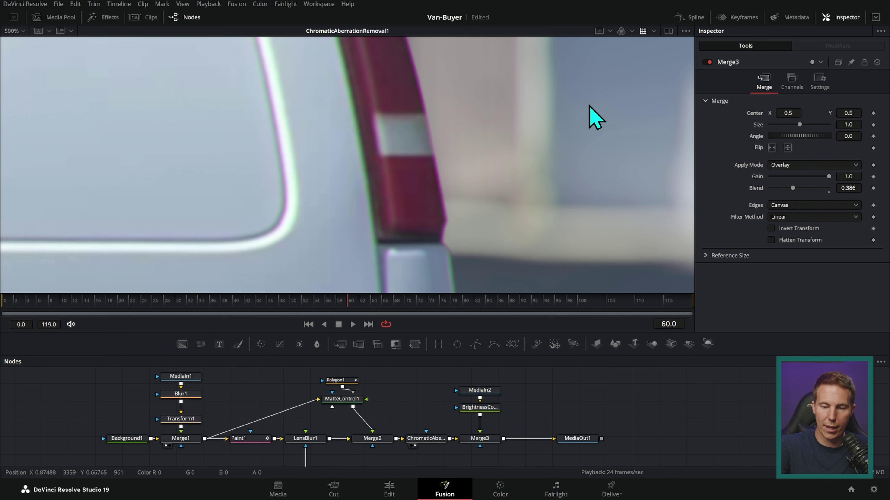
pyautogui.moveTo(488, 439); pyautogui.dragTo(620, 153)
pyautogui.click(353, 324)
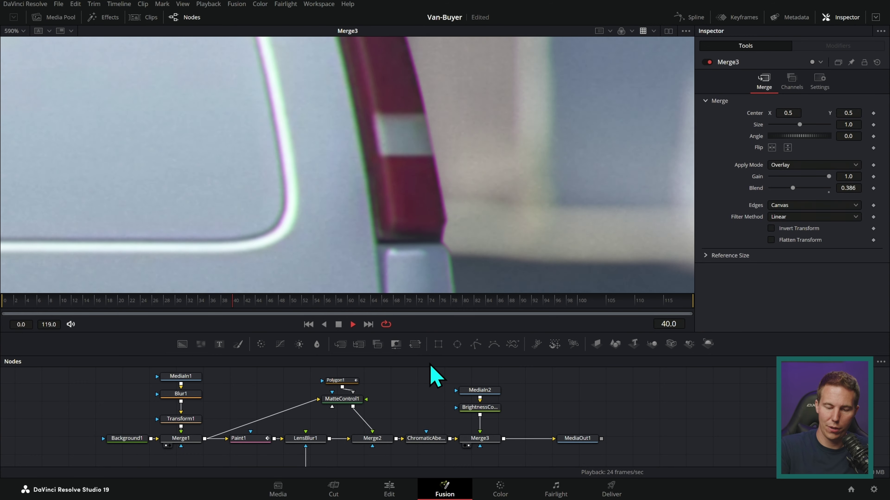
pyautogui.click(338, 325)
# View the final MediaOut1 result, from the tail light close-up out to the whole van.
pyautogui.moveTo(583, 440); pyautogui.dragTo(636, 130)
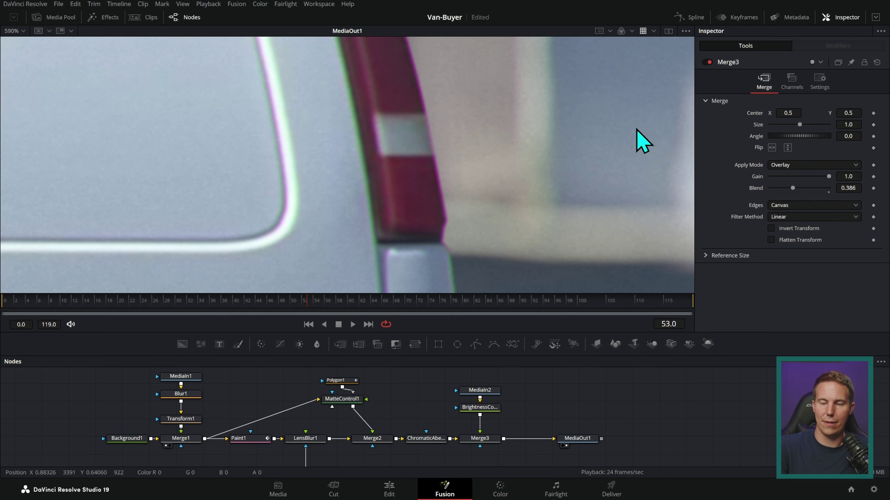
pyautogui.scroll(-10, 506, 215)
pyautogui.scroll(2, 540, 196)
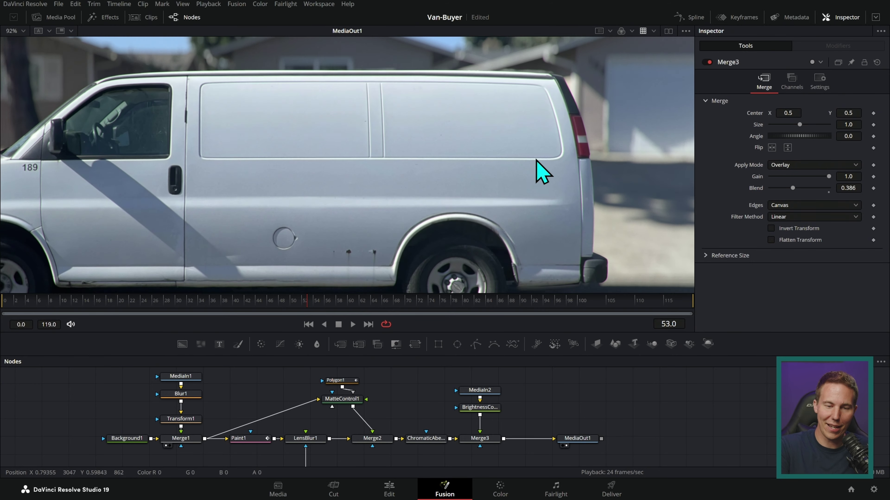
pyautogui.scroll(-2, 560, 162)
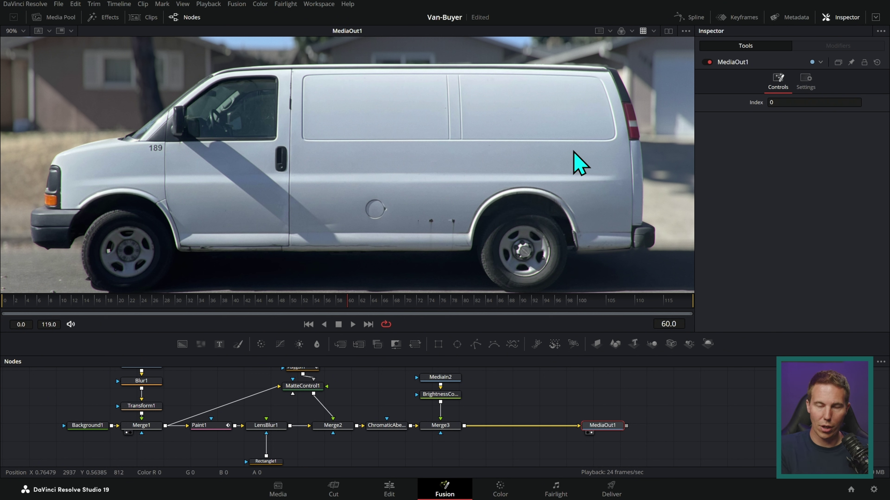
# Insert a Camera Shake (CShk) node between Merge3 and MediaOut1.
pyautogui.hotkey('shift', 'space')
pyautogui.write('chro')
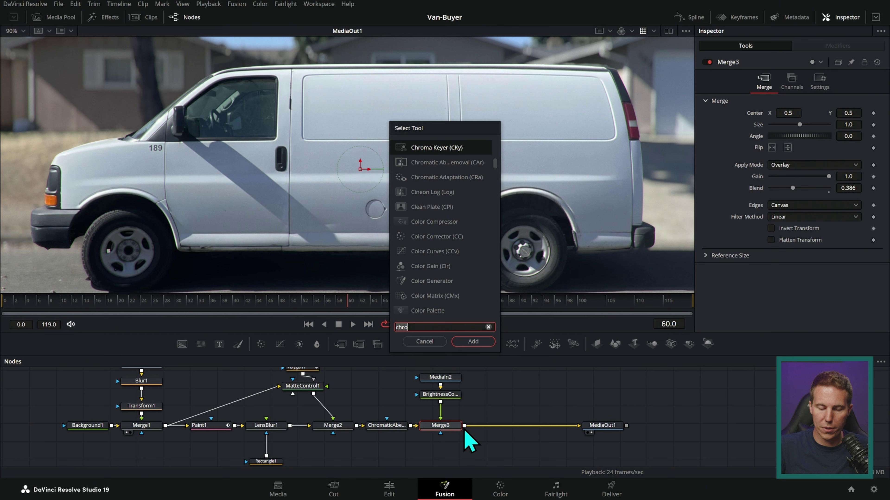
pyautogui.press('BackSpace')
pyautogui.press('BackSpace')
pyautogui.press('BackSpace')
pyautogui.press('BackSpace')
pyautogui.write('cam')
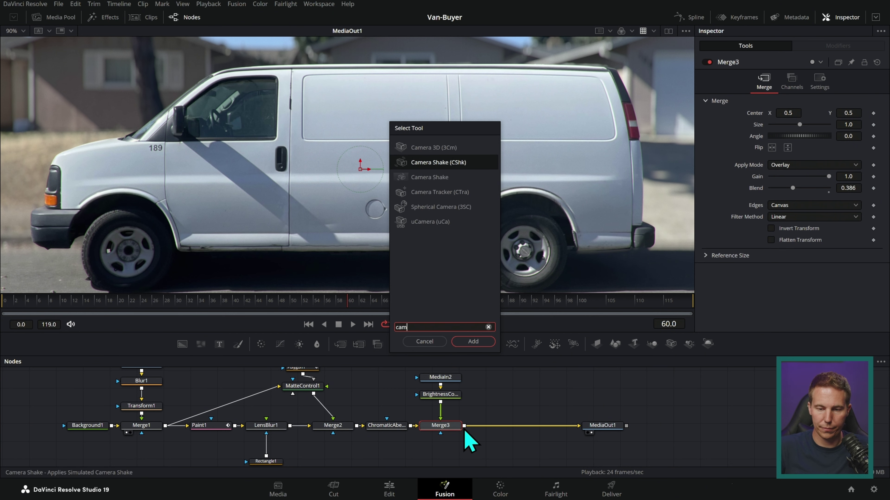
pyautogui.press('Return')
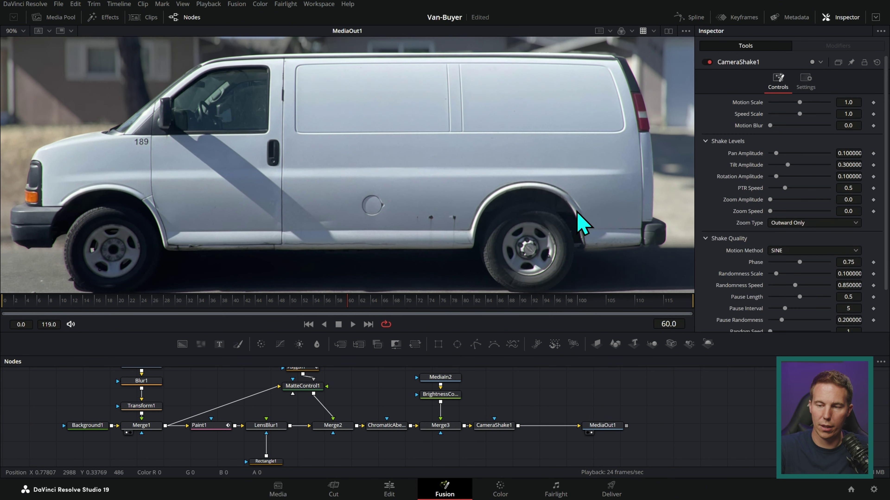